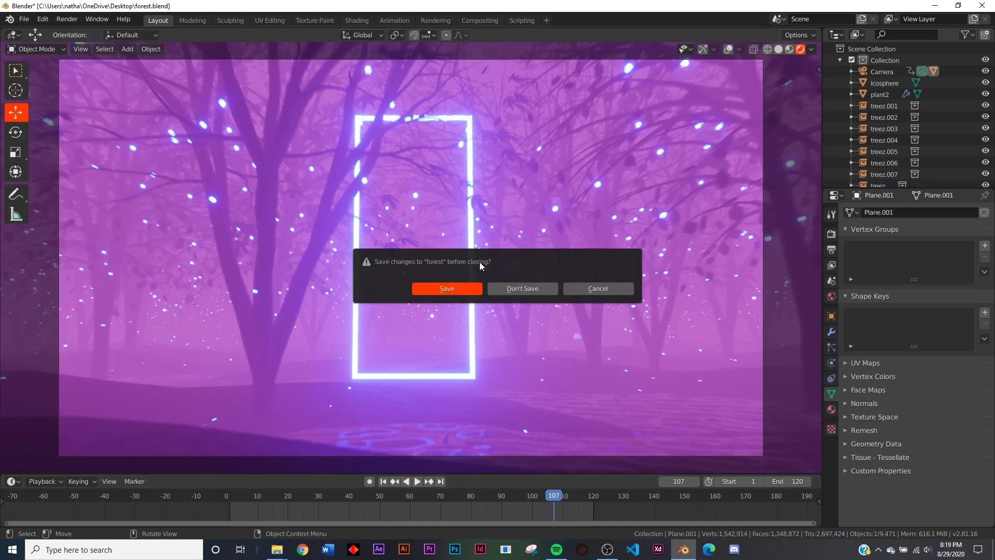
# Discard the unsaved changes to the forest file and delete the icosphere from the new scene.
pyautogui.click(515, 291)
pyautogui.click(432, 292)
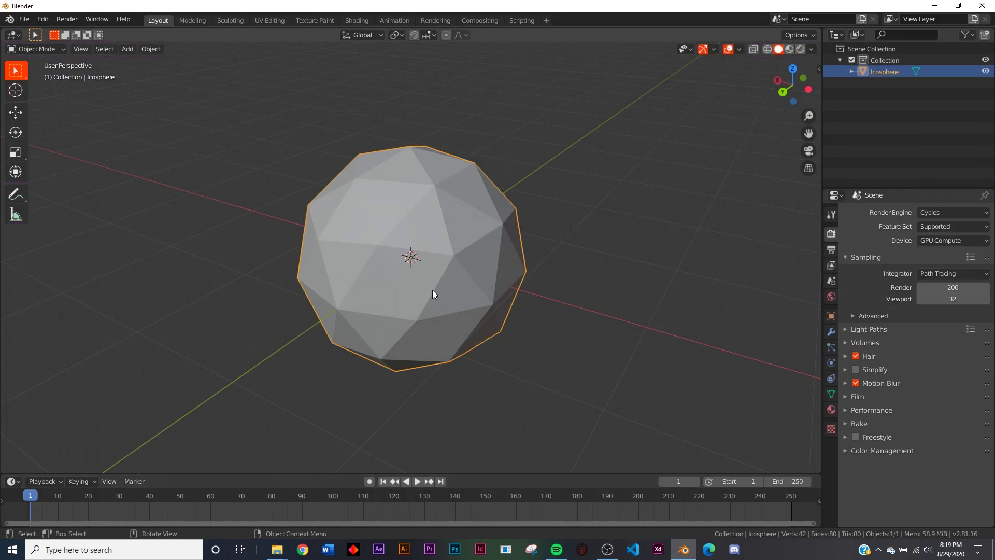
pyautogui.press('Delete')
# Add a mesh plane at the scene's origin as the ground.
pyautogui.hotkey('shift', 'a')
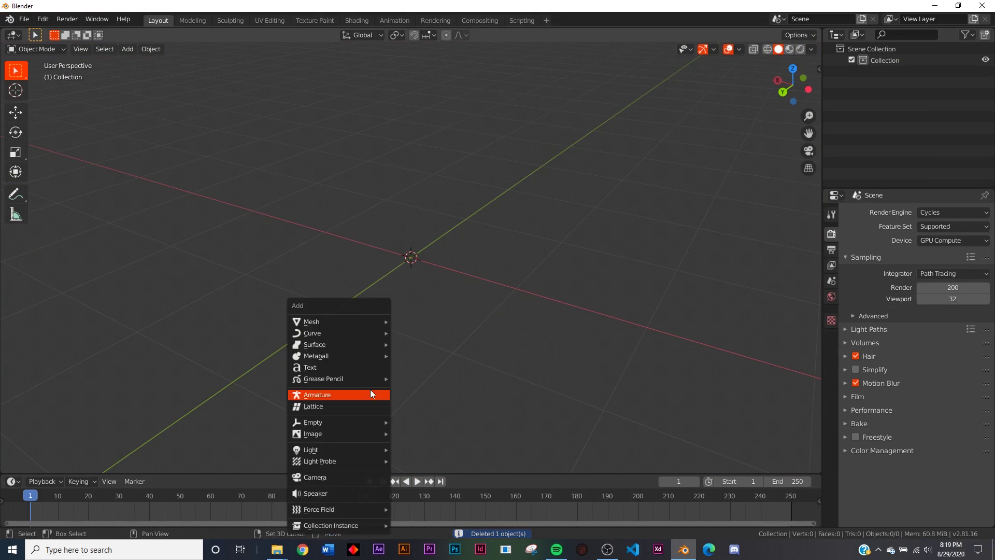
pyautogui.moveTo(363, 325)
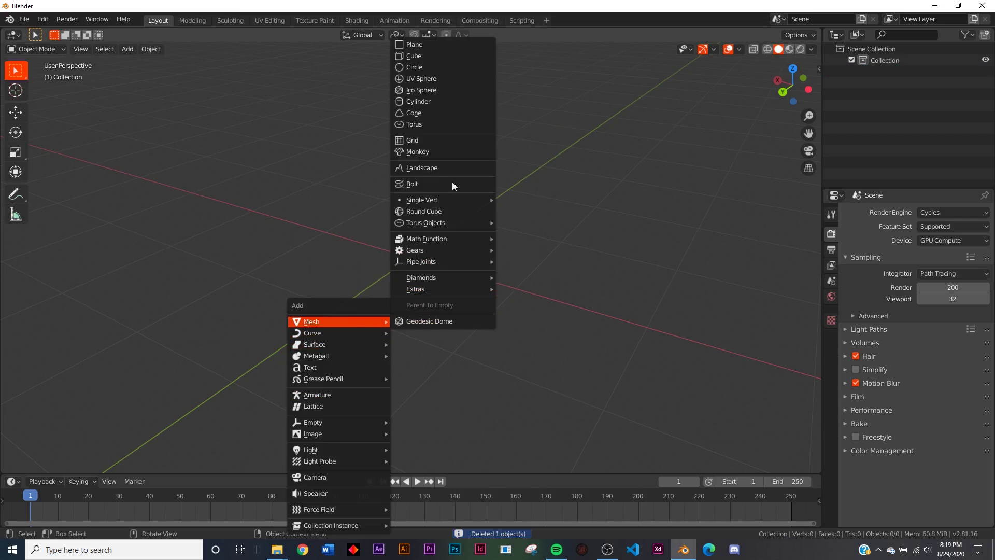
pyautogui.click(418, 47)
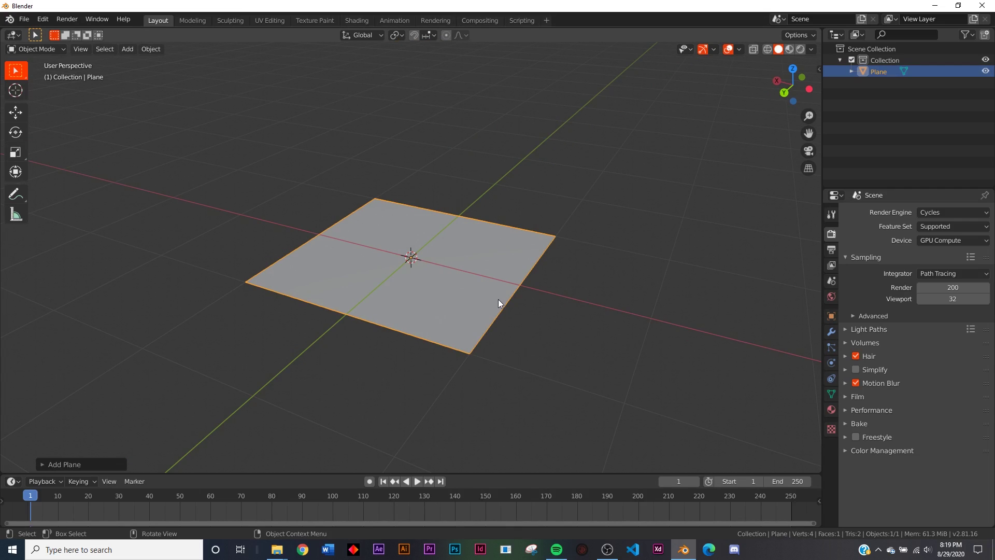
# Scale the plane by 10 and apply its scale.
pyautogui.write('s10')
pyautogui.press('Return')
pyautogui.hotkey('ctrl', 'a')
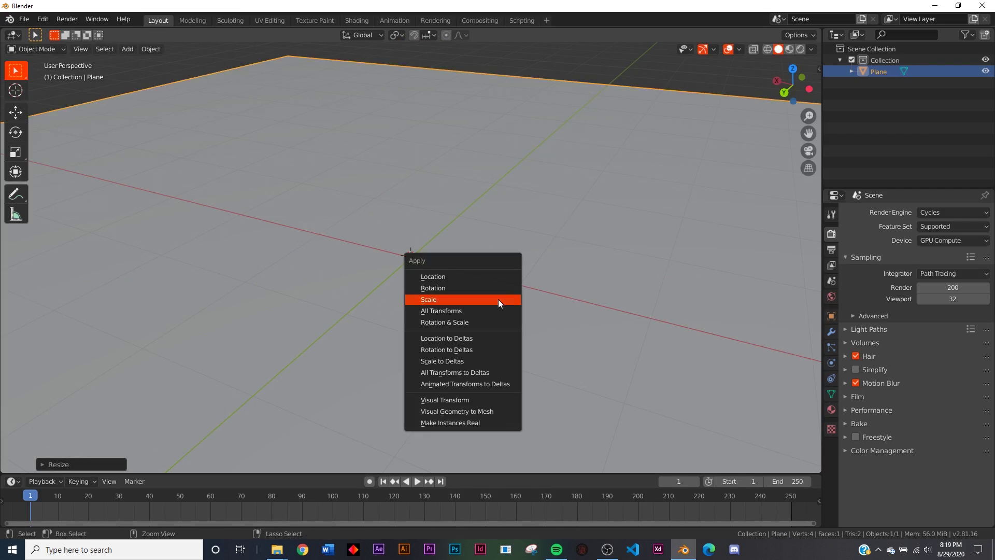
pyautogui.click(499, 299)
pyautogui.moveTo(499, 297); pyautogui.dragTo(530, 291, button='middle')
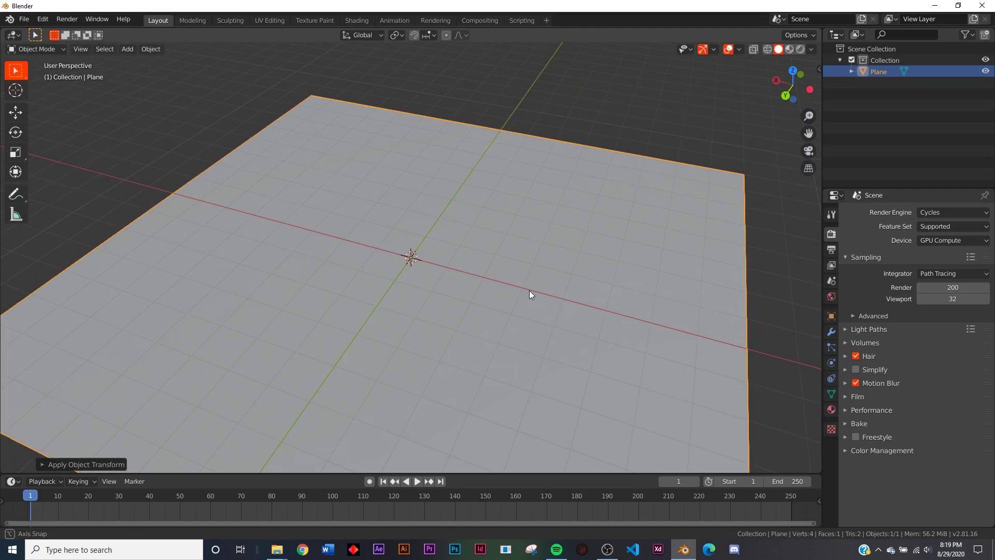
pyautogui.moveTo(535, 206); pyautogui.dragTo(596, 187, button='middle')
pyautogui.moveTo(500, 207); pyautogui.dragTo(488, 229, button='middle')
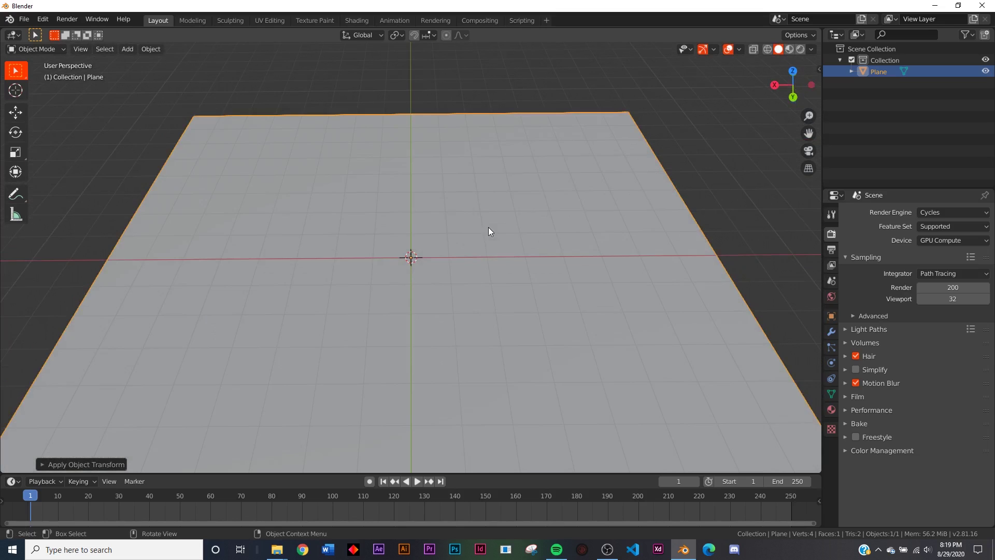
# Search the add-on preferences for "tree" to check whether Sapling Tree Gen is enabled, and close the preferences.
pyautogui.click(43, 20)
pyautogui.click(52, 179)
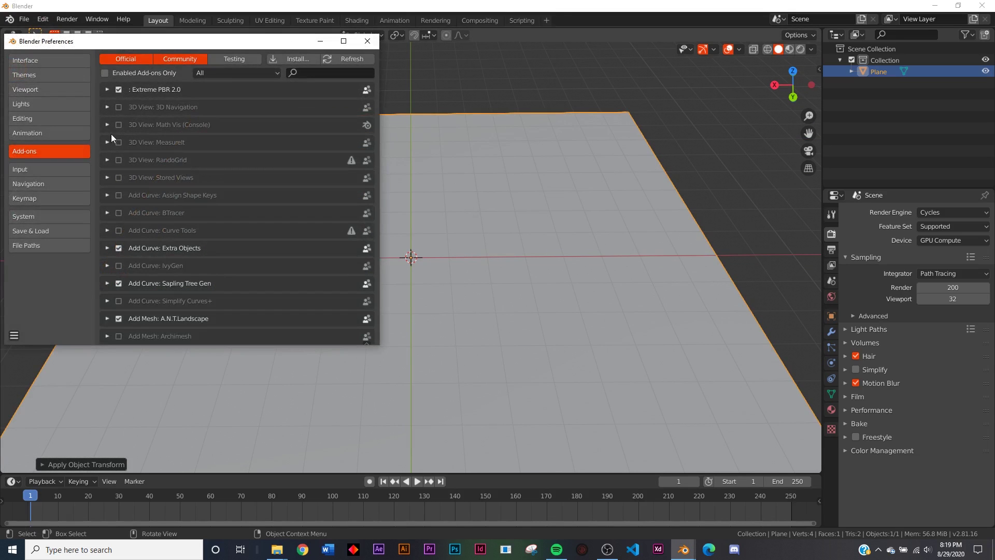
pyautogui.click(311, 74)
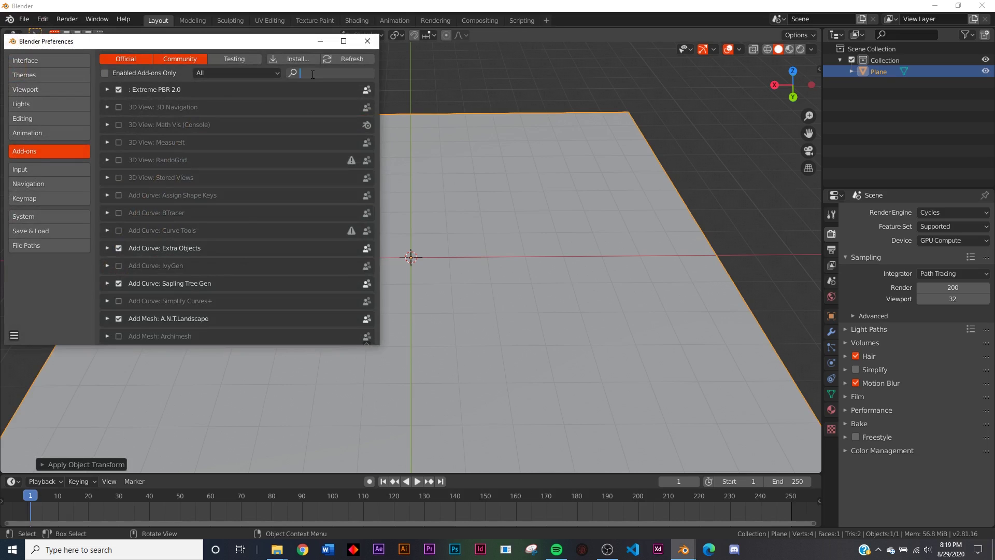
pyautogui.write('tree')
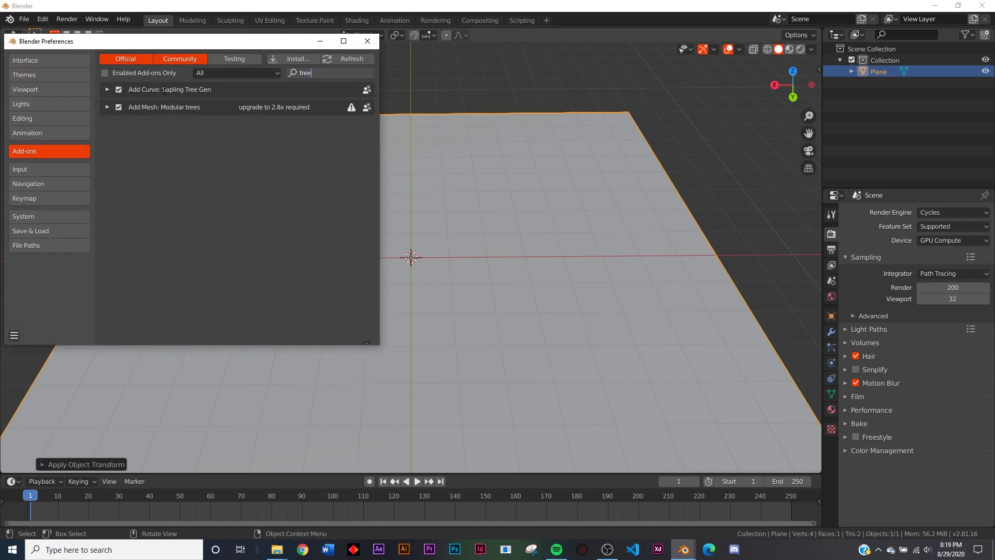
pyautogui.click(363, 46)
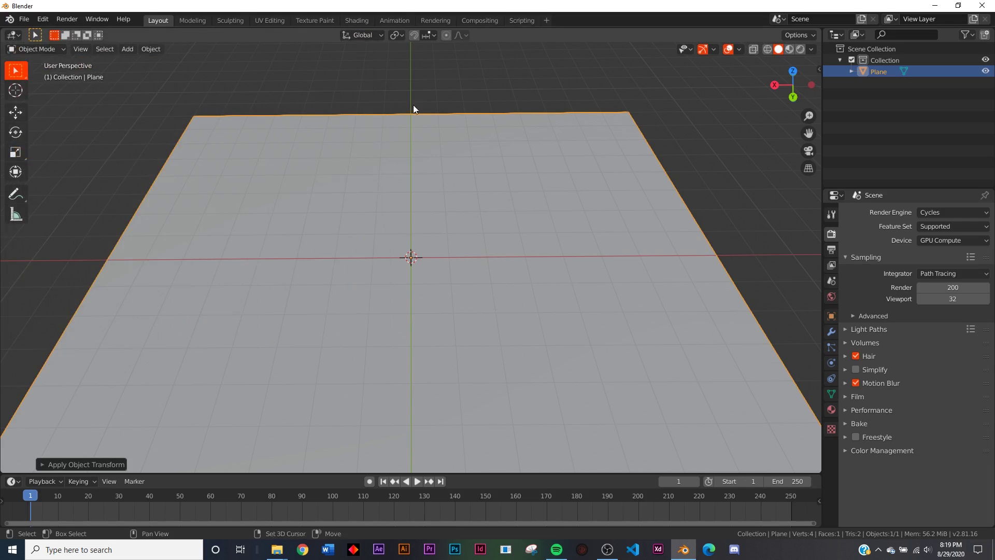
# Add a Sapling Tree Gen curve tree at the centre of the plane.
pyautogui.hotkey('shift', 'a')
pyautogui.moveTo(403, 117)
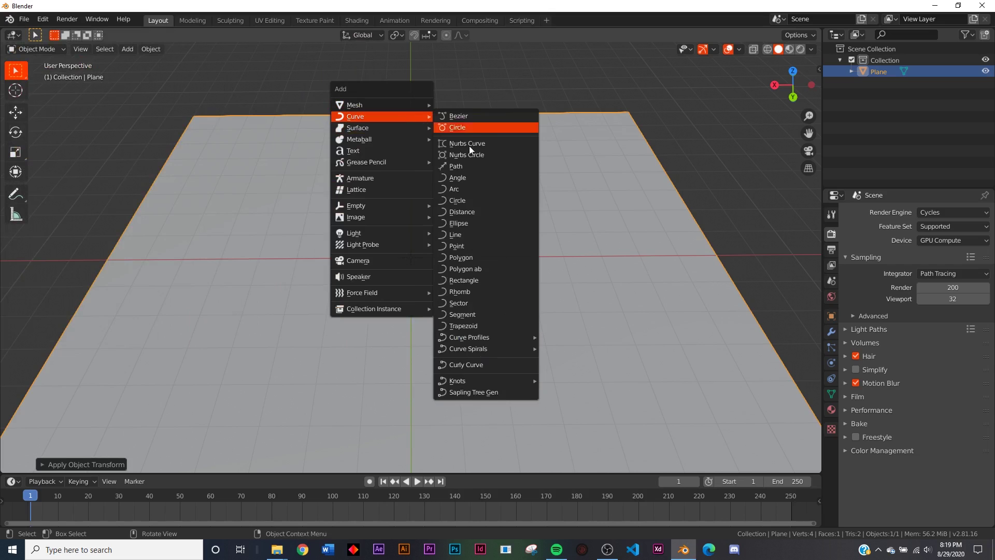
pyautogui.click(482, 394)
pyautogui.moveTo(483, 394); pyautogui.dragTo(437, 340, button='middle')
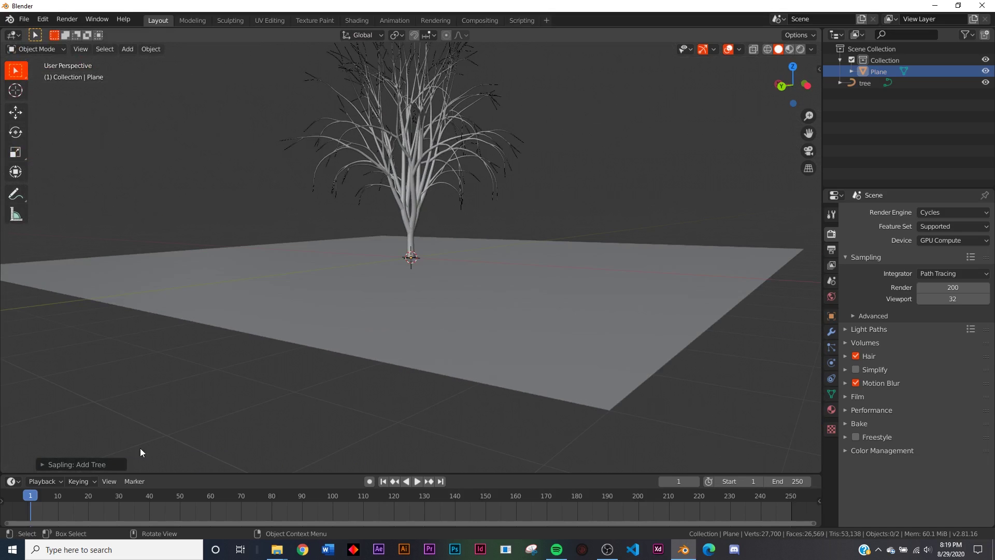
# Try the douglas_fir preset on the tree and load the japanese_maple preset instead.
pyautogui.click(83, 465)
pyautogui.click(79, 456)
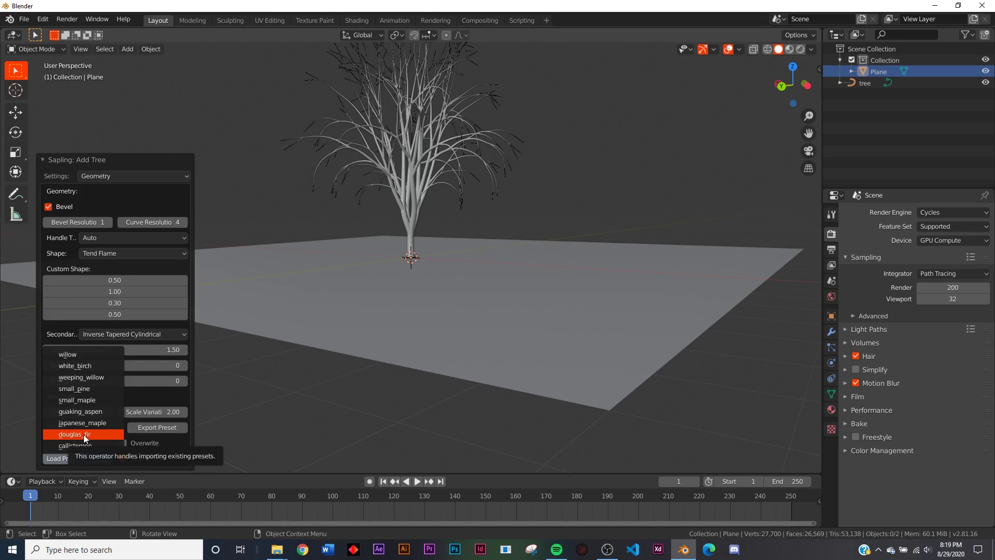
pyautogui.click(83, 435)
pyautogui.click(65, 458)
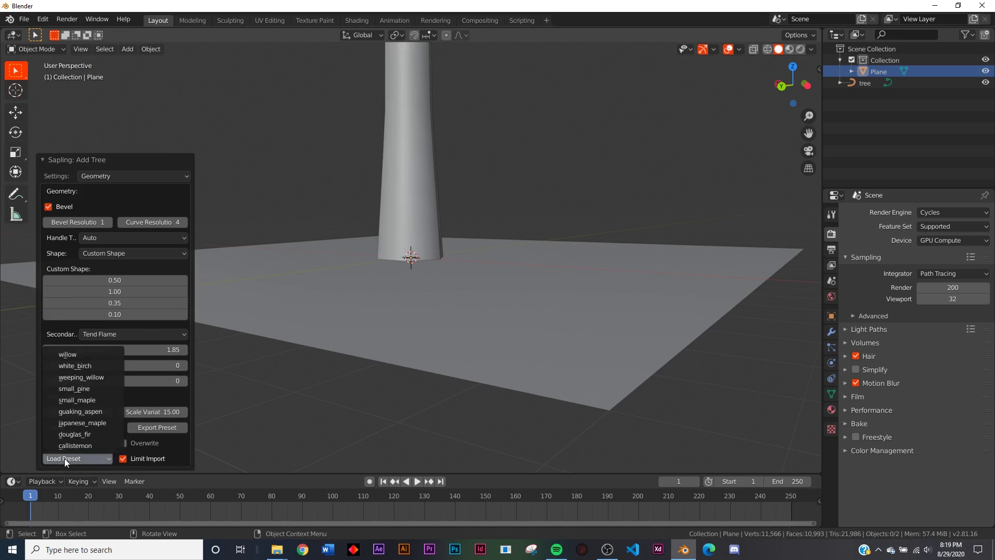
pyautogui.click(74, 424)
pyautogui.moveTo(500, 193); pyautogui.dragTo(492, 217, button='middle')
pyautogui.scroll(1, 491, 216)
pyautogui.scroll(2, 494, 182)
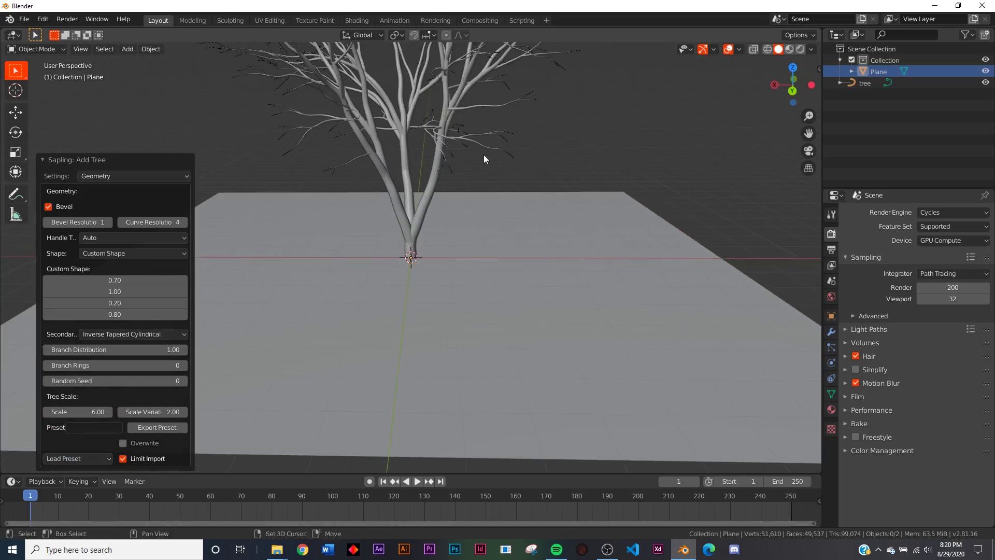
pyautogui.keyDown('shift'); pyautogui.moveTo(484, 154); pyautogui.dragTo(484, 280, button='middle'); pyautogui.keyUp('shift')
# Show the tree's leaves and enlarge them by raising the leaf scale.
pyautogui.click(117, 176)
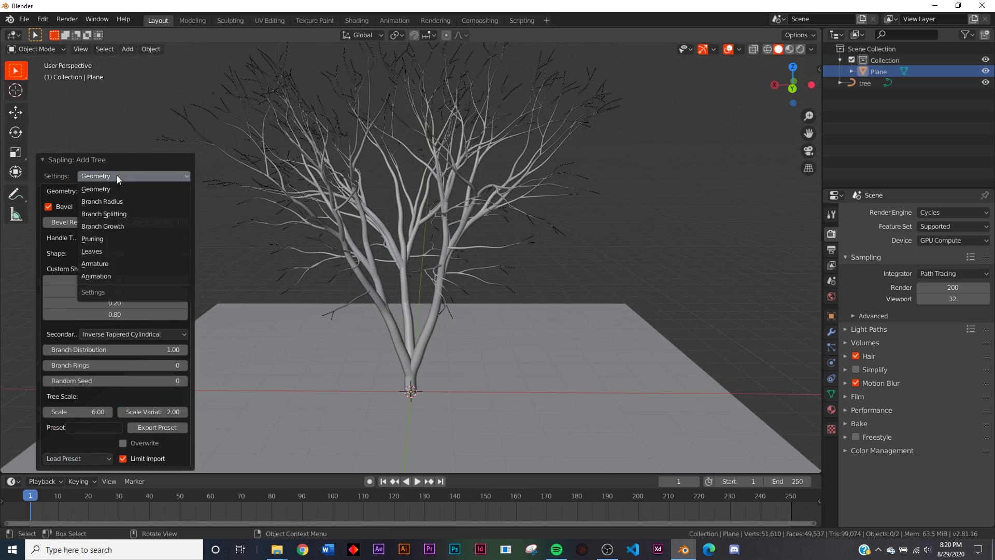
pyautogui.click(108, 249)
pyautogui.click(54, 271)
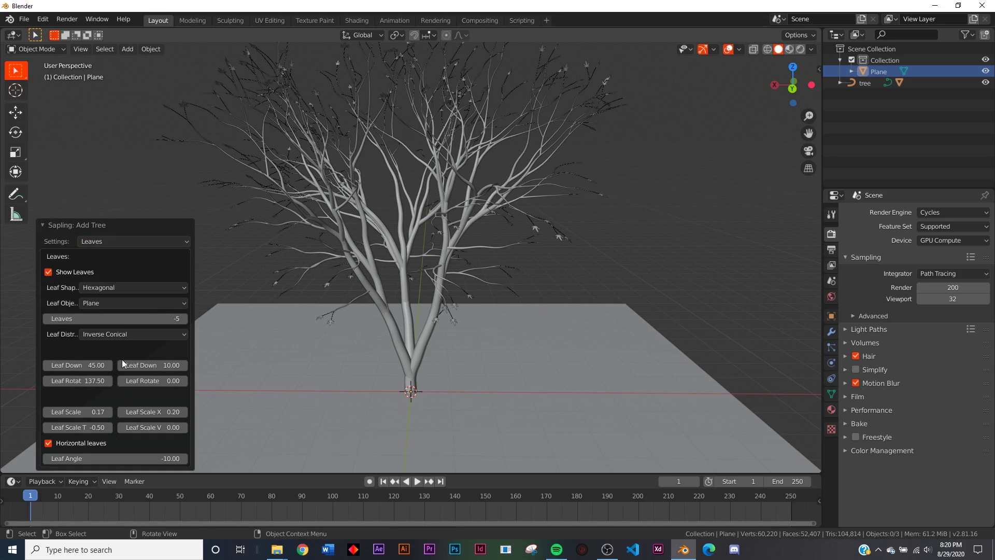
pyautogui.click(102, 409)
pyautogui.write('0.5')
pyautogui.press('Return')
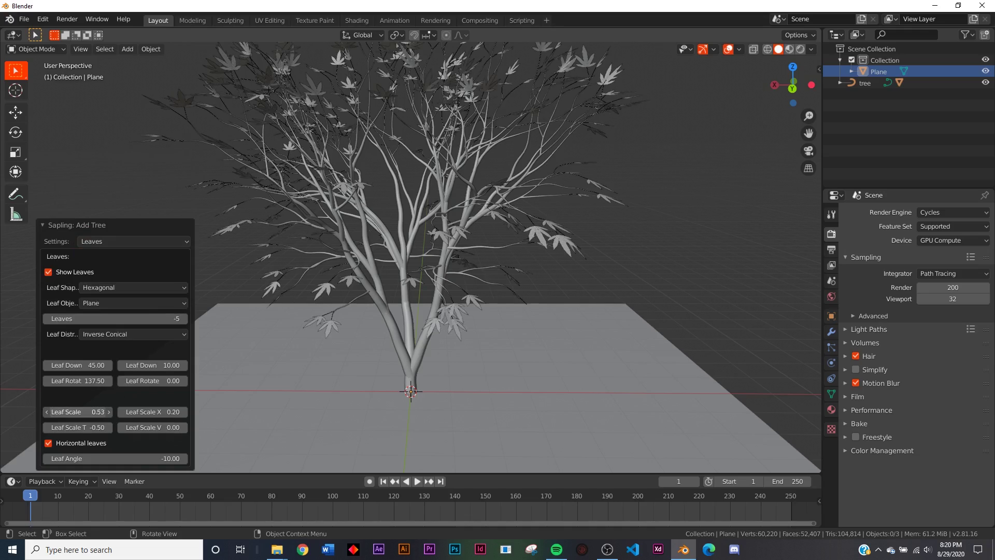
pyautogui.moveTo(83, 412); pyautogui.dragTo(72, 411)
# Inspect the tree from several angles, checking its branches and leaves as separate objects.
pyautogui.moveTo(389, 218); pyautogui.dragTo(469, 185, button='middle')
pyautogui.click(416, 287)
pyautogui.press('g')
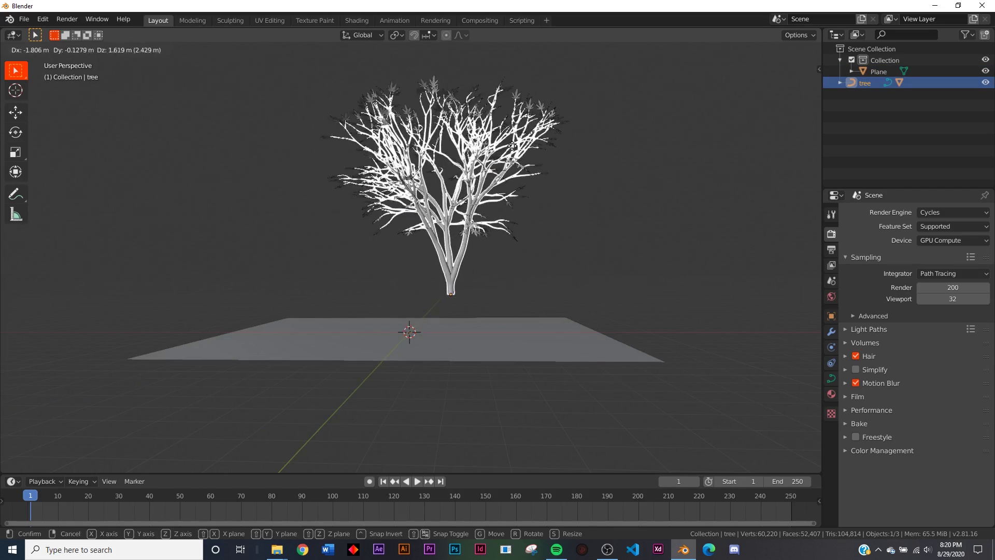
pyautogui.rightClick(509, 154)
pyautogui.scroll(2, 492, 173)
pyautogui.moveTo(492, 173); pyautogui.dragTo(490, 221, button='middle')
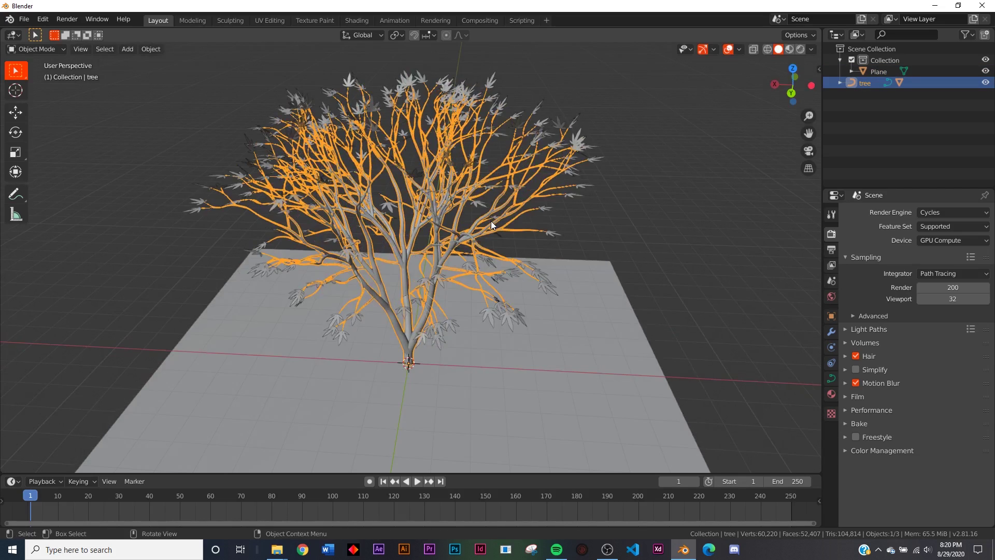
pyautogui.click(578, 141)
pyautogui.moveTo(414, 229); pyautogui.dragTo(385, 210, button='middle')
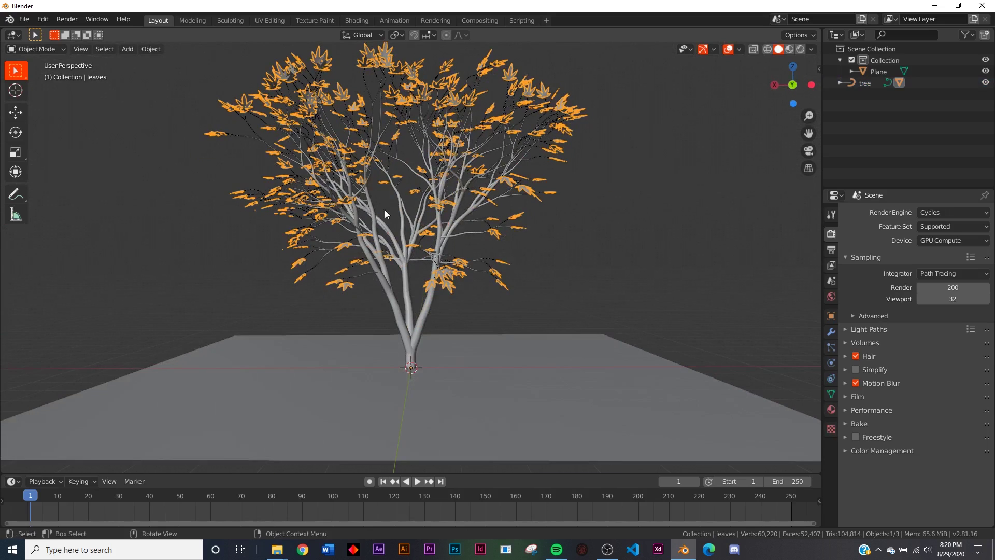
# Scale the tree down to about 0.481 and move it about 4.11 m along the X axis.
pyautogui.click(413, 310)
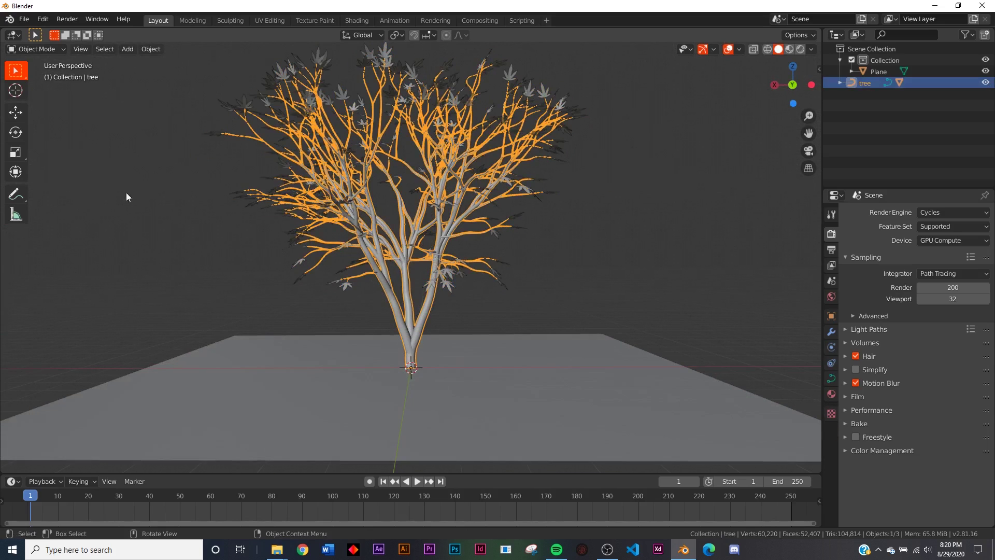
pyautogui.click(15, 112)
pyautogui.press('s')
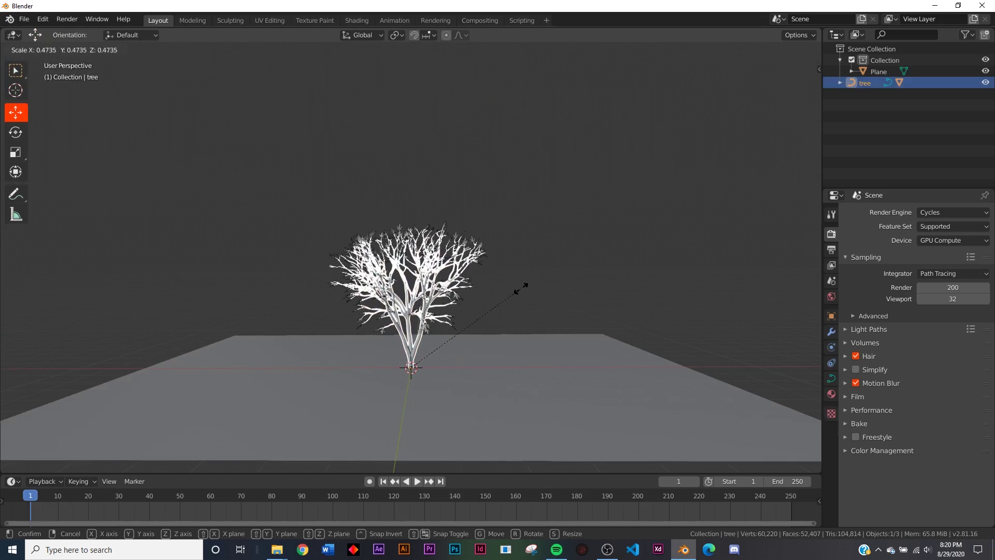
pyautogui.click(522, 286)
pyautogui.press('g')
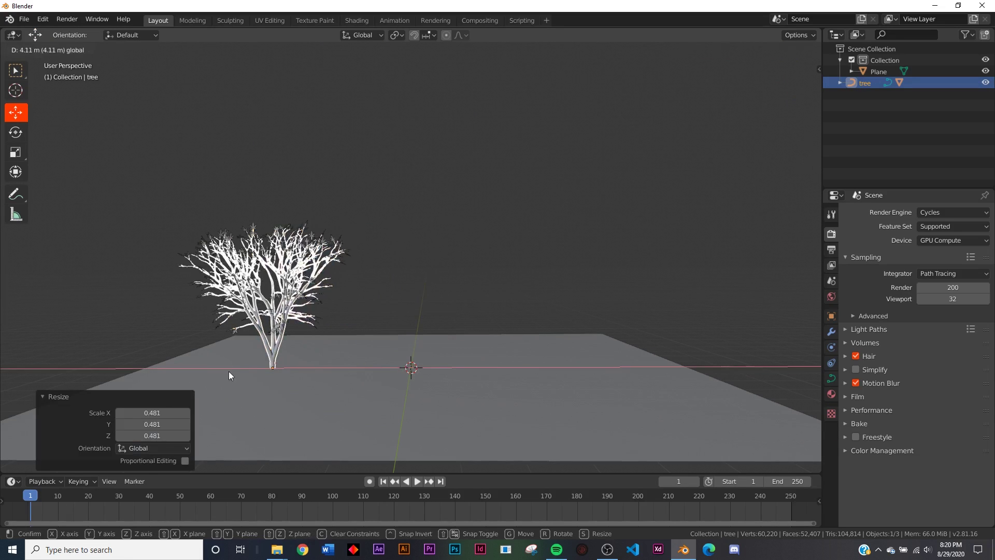
pyautogui.click(228, 371)
# Add a second Sapling Tree Gen tree at the plane's centre and load the japanese_maple preset for it.
pyautogui.hotkey('shift', 'a')
pyautogui.moveTo(476, 222)
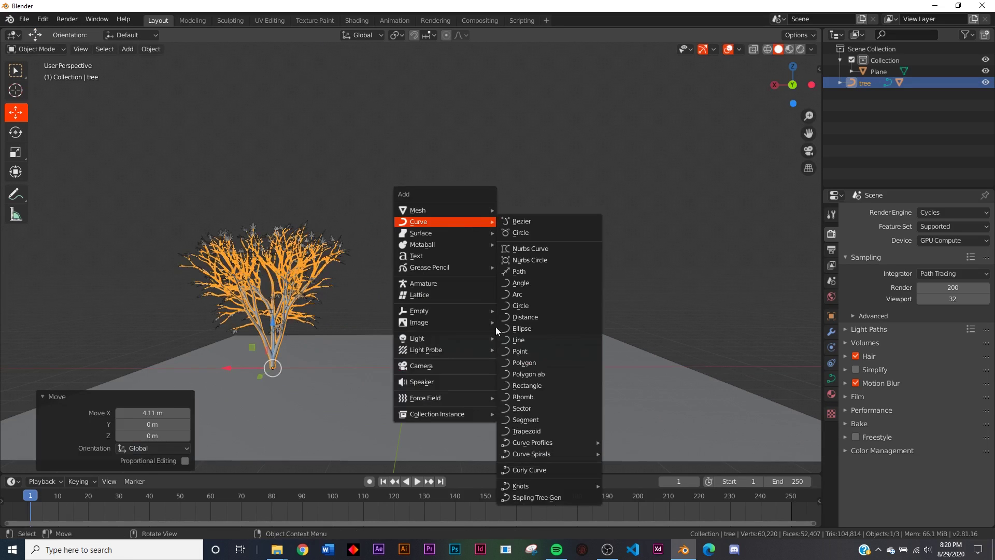
pyautogui.click(537, 497)
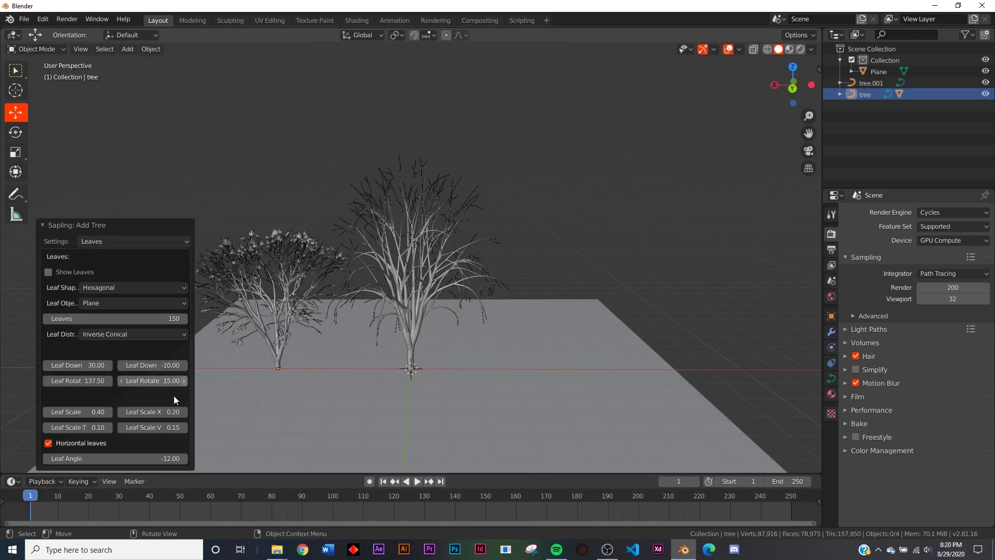
pyautogui.click(116, 238)
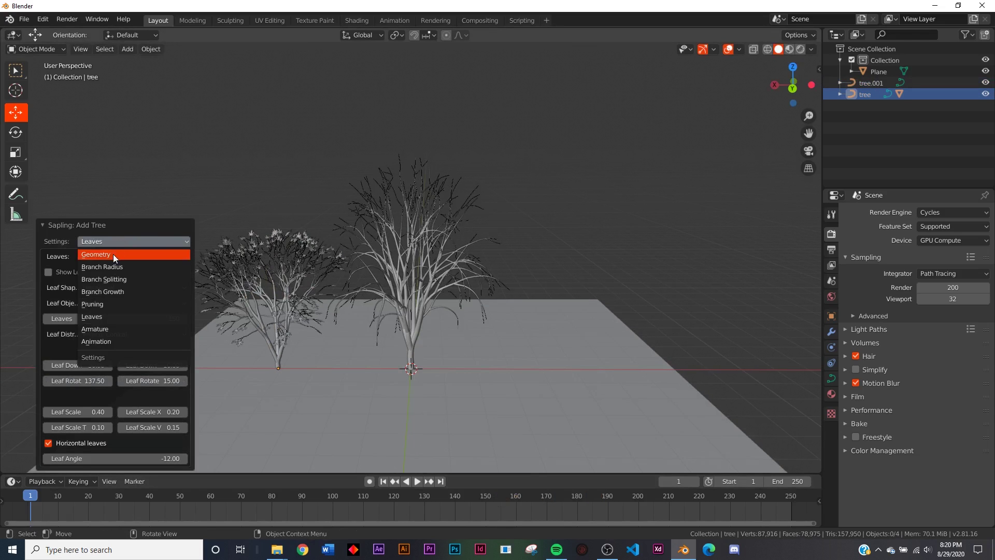
pyautogui.click(113, 254)
pyautogui.click(73, 458)
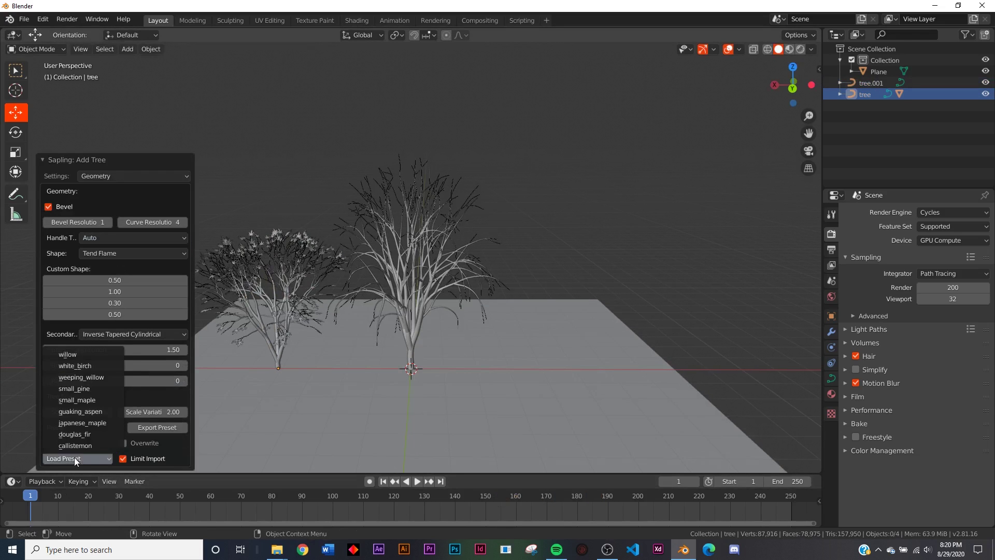
pyautogui.click(83, 422)
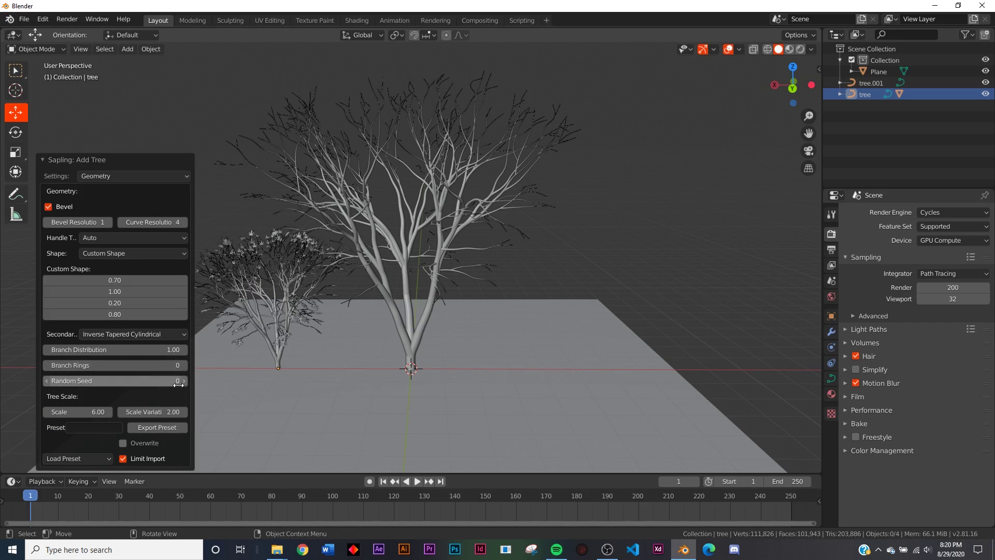
# Set the second tree's random seed to 4 to give it a different branch shape.
pyautogui.click(183, 381)
pyautogui.click(183, 382)
pyautogui.click(183, 382)
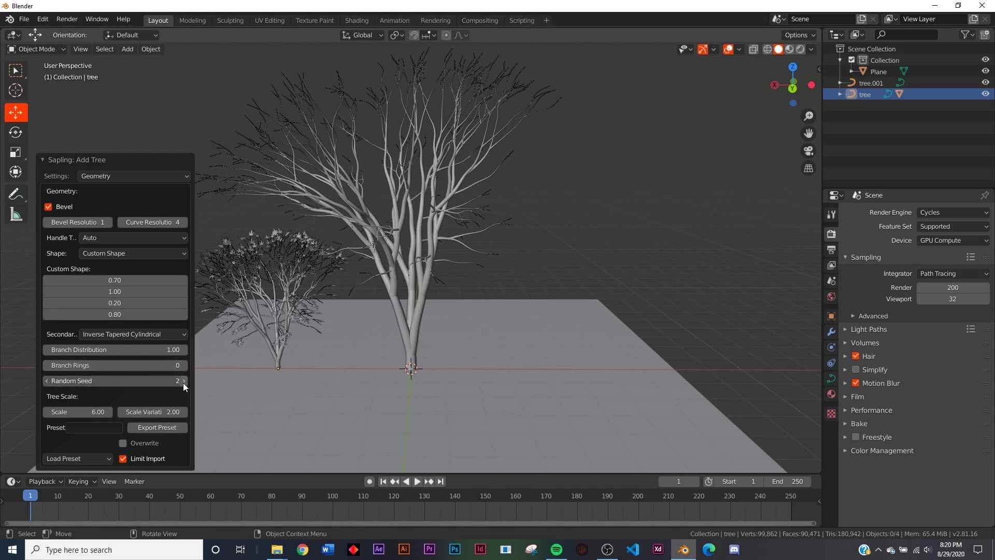
pyautogui.click(183, 381)
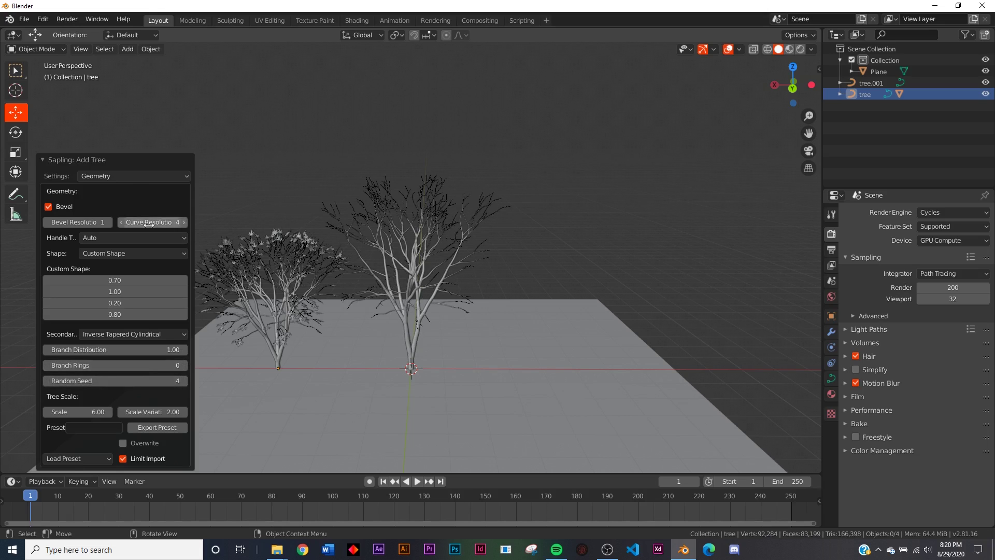
# Turn on the leaves for the second tree.
pyautogui.click(129, 175)
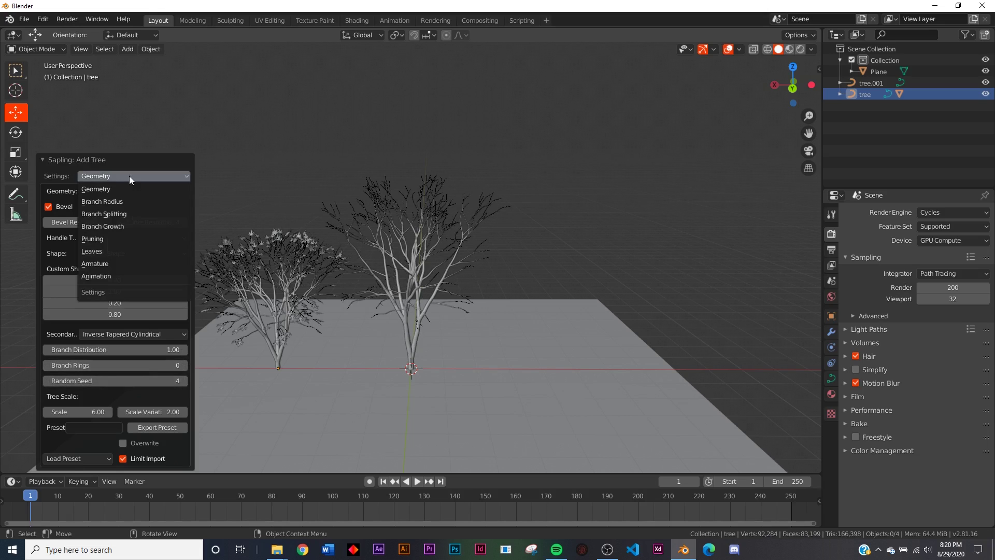
pyautogui.click(107, 250)
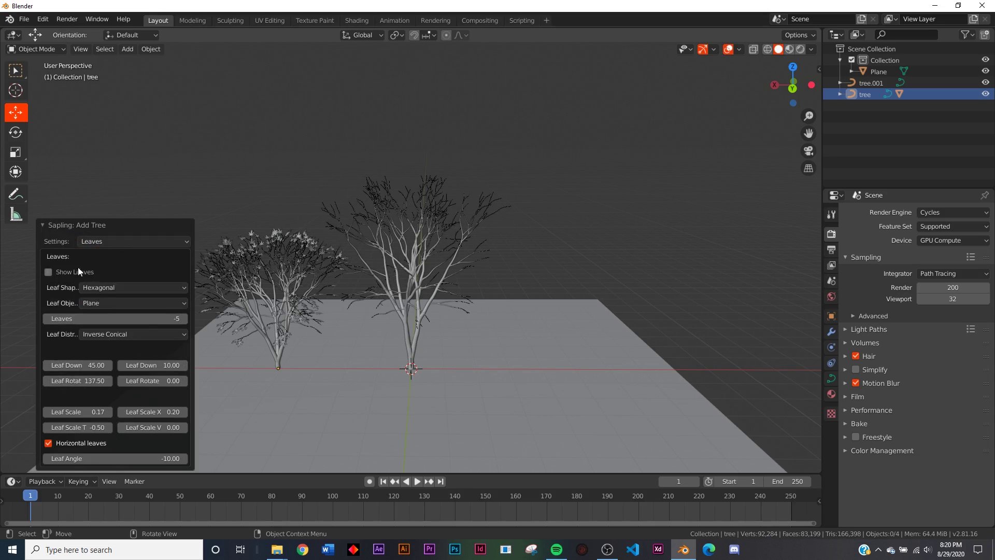
pyautogui.click(49, 272)
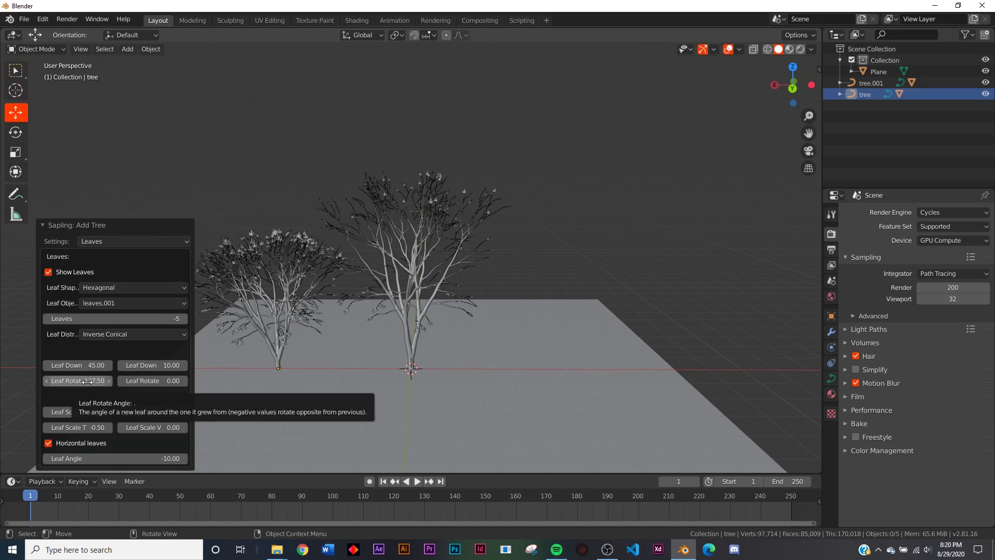
# Increase the leaf scale of the second tree to enlarge its leaves.
pyautogui.moveTo(92, 412); pyautogui.dragTo(104, 412)
pyautogui.click(442, 324)
# Add a third Japanese maple Sapling tree at the plane's centre and increase its leaf scale.
pyautogui.hotkey('shift', 'a')
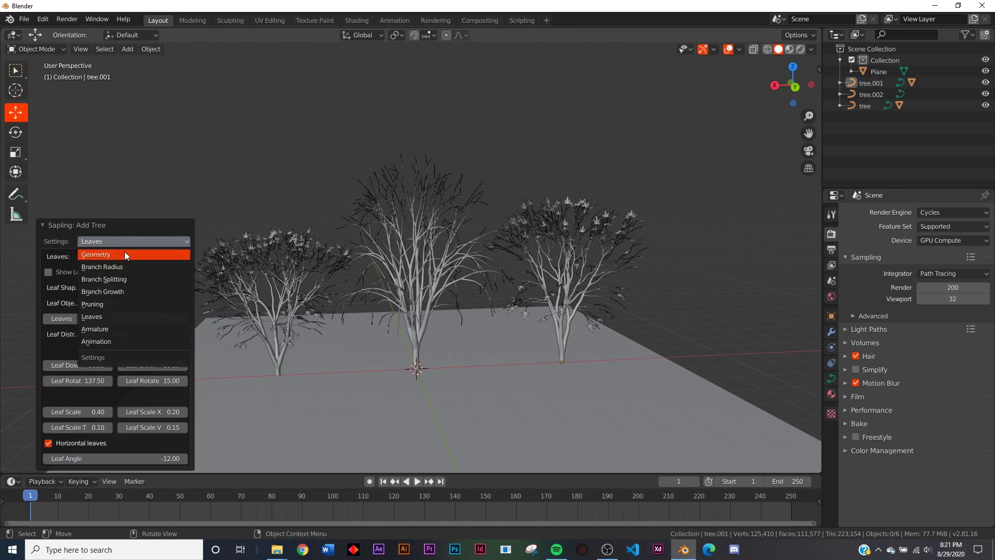
pyautogui.click(111, 176)
pyautogui.click(130, 251)
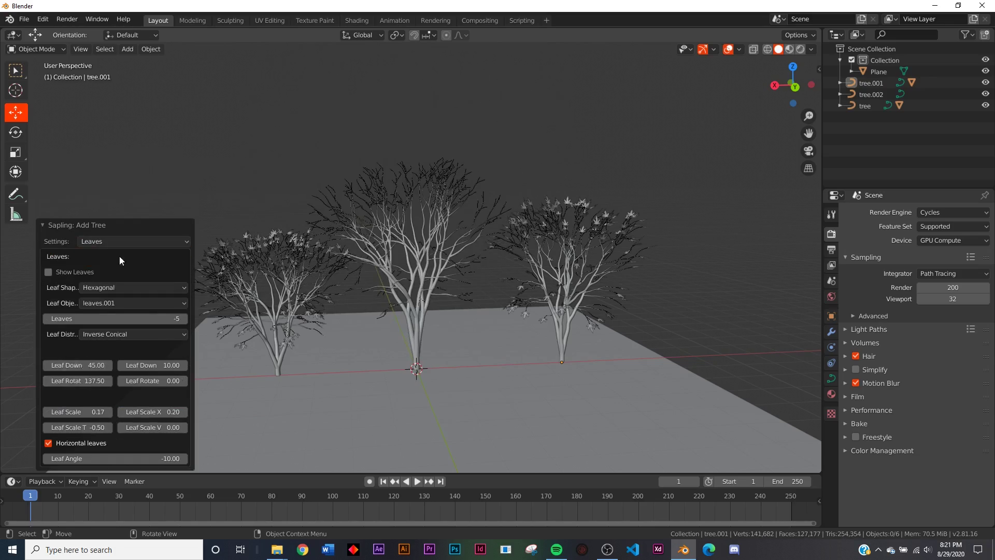
pyautogui.moveTo(83, 412); pyautogui.dragTo(103, 412)
# Scale the new tree at the plane's centre down to about 0.839.
pyautogui.click(403, 323)
pyautogui.press('s')
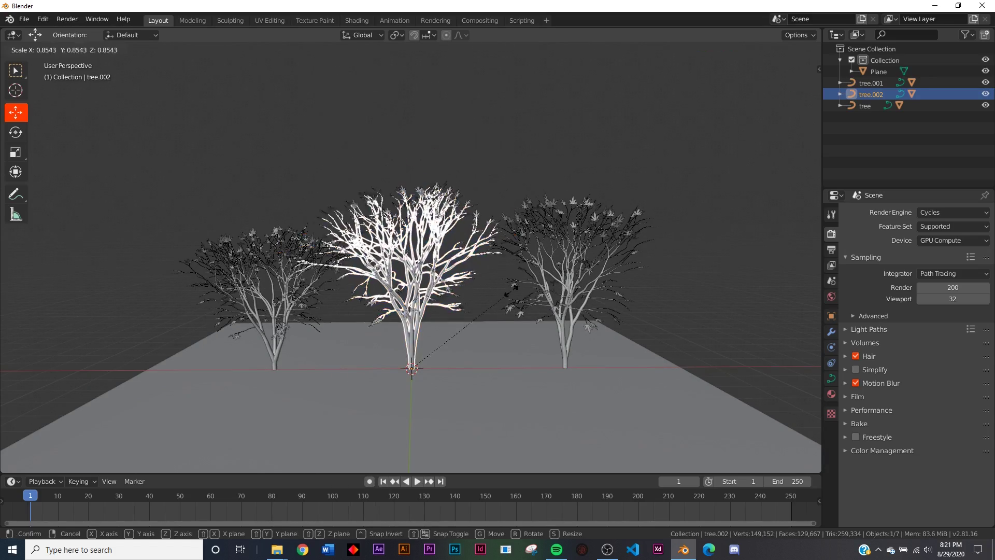
pyautogui.click(509, 290)
pyautogui.moveTo(499, 308); pyautogui.dragTo(512, 265, button='middle')
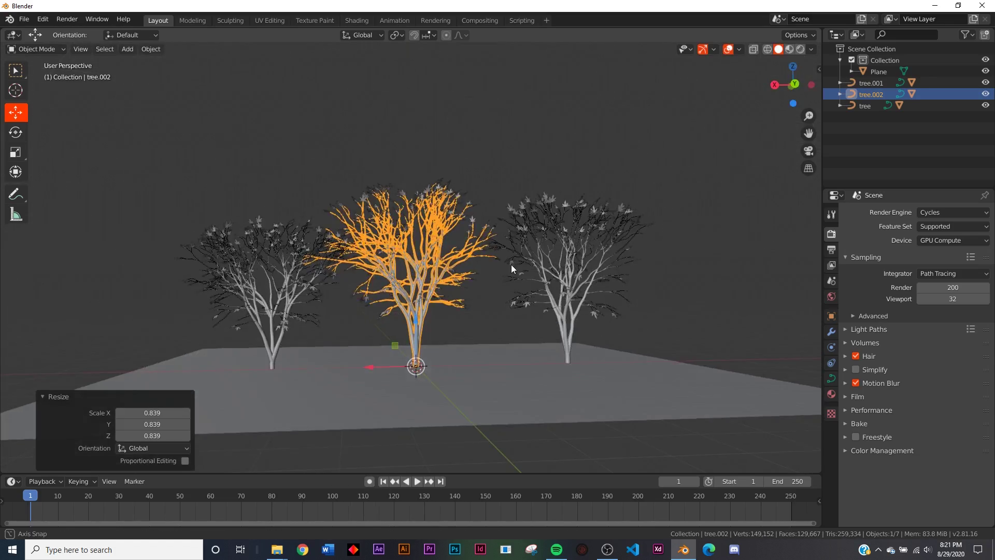
pyautogui.scroll(5, 510, 290)
pyautogui.keyDown('shift'); pyautogui.moveTo(511, 318); pyautogui.dragTo(521, 221, button='middle'); pyautogui.keyUp('shift')
pyautogui.click(530, 195)
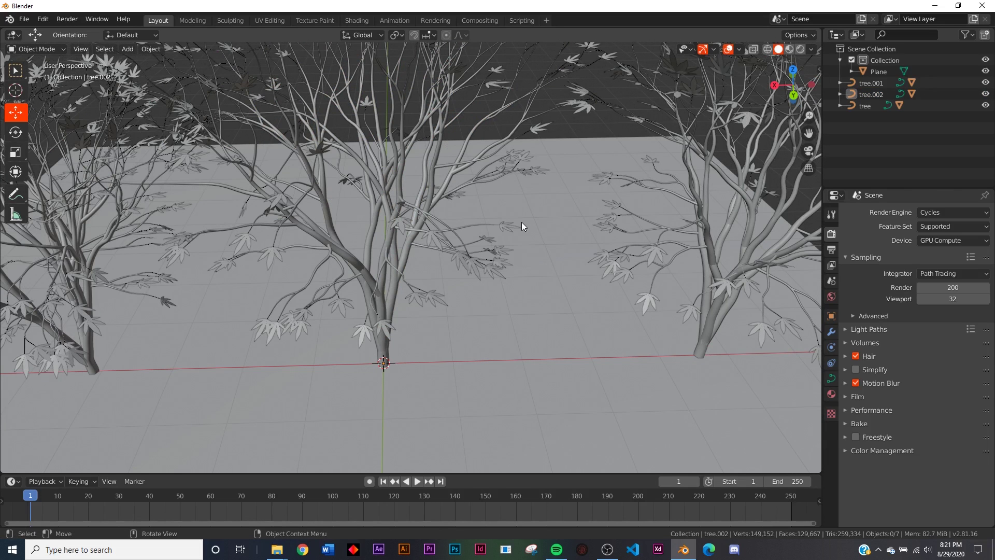
# Scale the centre tree down further by a factor of about 0.949.
pyautogui.moveTo(484, 306); pyautogui.dragTo(473, 267, button='middle')
pyautogui.click(371, 266)
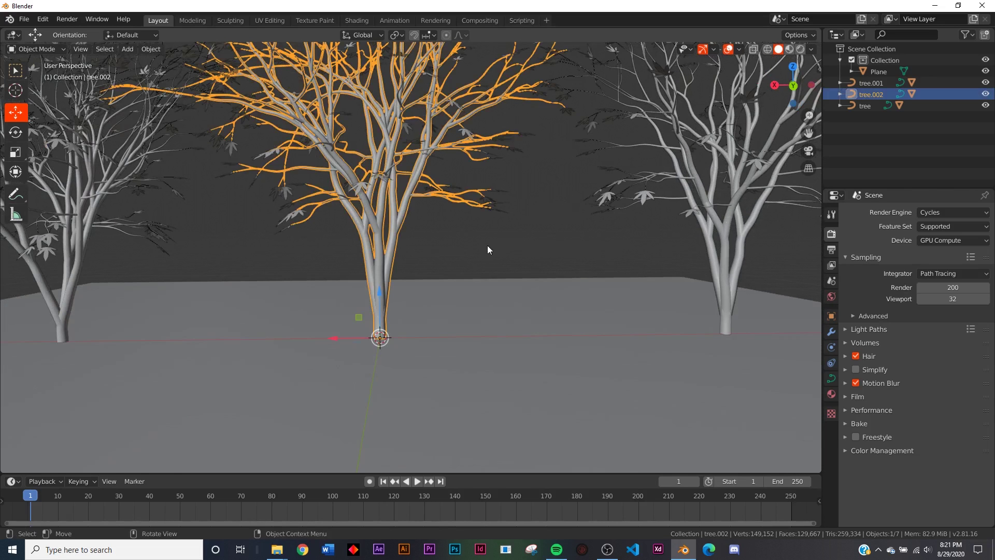
pyautogui.press('s')
pyautogui.click(582, 244)
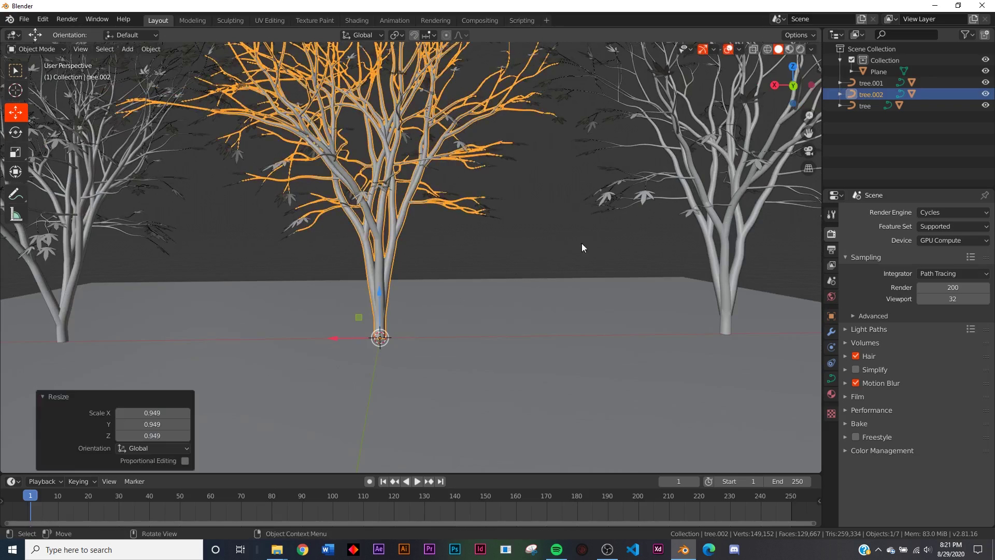
pyautogui.moveTo(581, 244); pyautogui.dragTo(420, 252, button='middle')
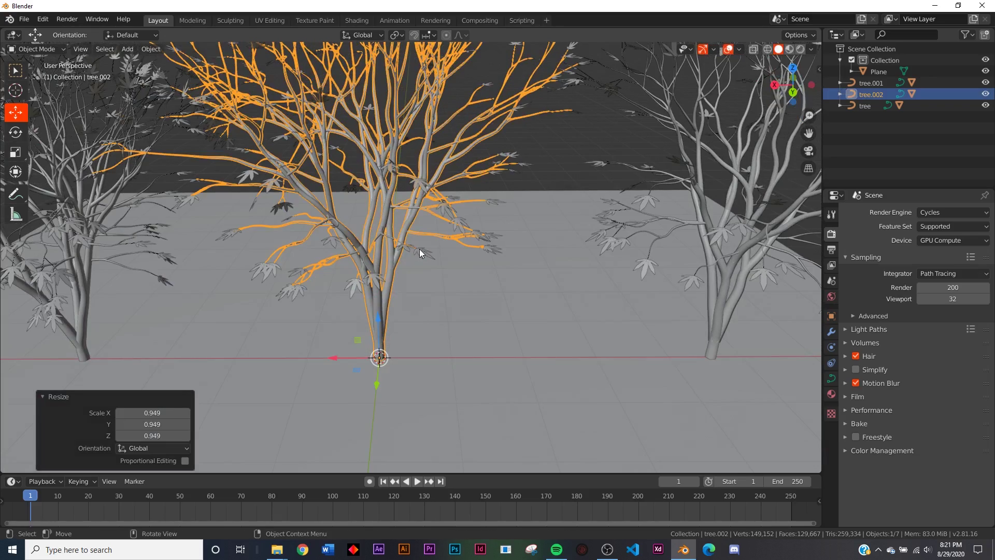
# Shrink the centre tree once more by a factor of about 0.869 and check its size against its neighbours from above.
pyautogui.press('s')
pyautogui.click(518, 254)
pyautogui.moveTo(517, 254); pyautogui.dragTo(509, 279, button='middle')
pyautogui.scroll(-4, 510, 282)
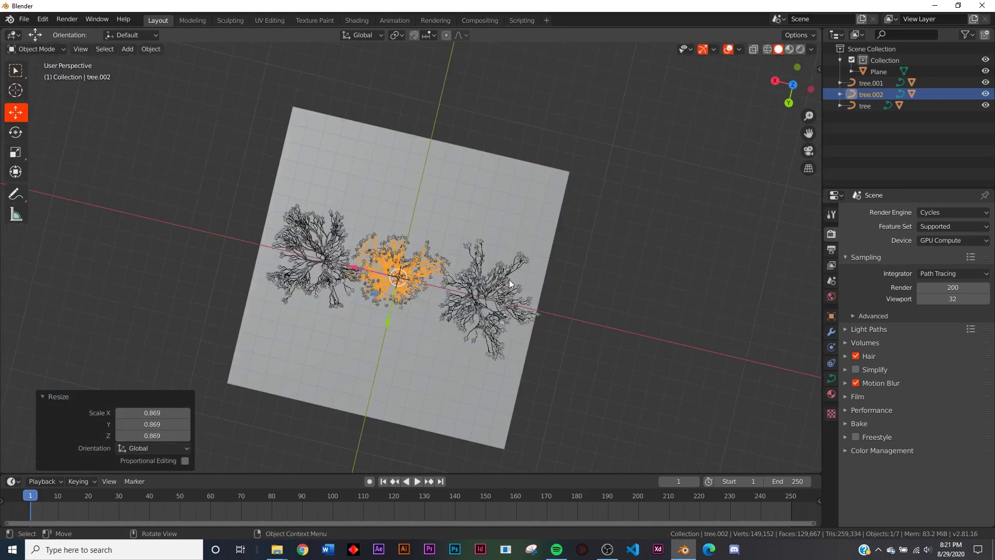
pyautogui.moveTo(318, 232); pyautogui.dragTo(568, 220, button='middle')
pyautogui.scroll(4, 460, 293)
pyautogui.scroll(1, 462, 291)
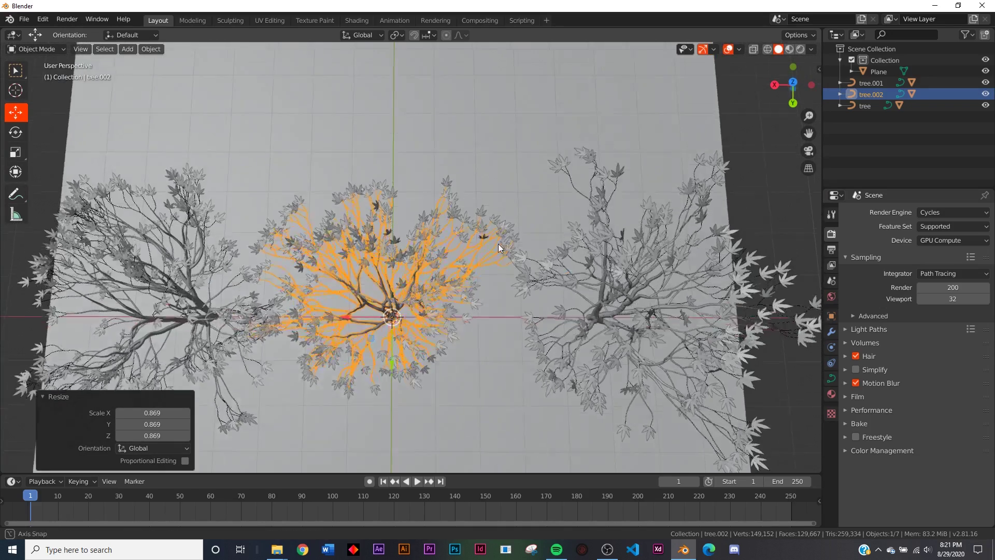
# Scale the second tree, on the negative X side, down by a factor of about 0.85.
pyautogui.moveTo(677, 232); pyautogui.dragTo(637, 265, button='middle')
pyautogui.click(621, 275)
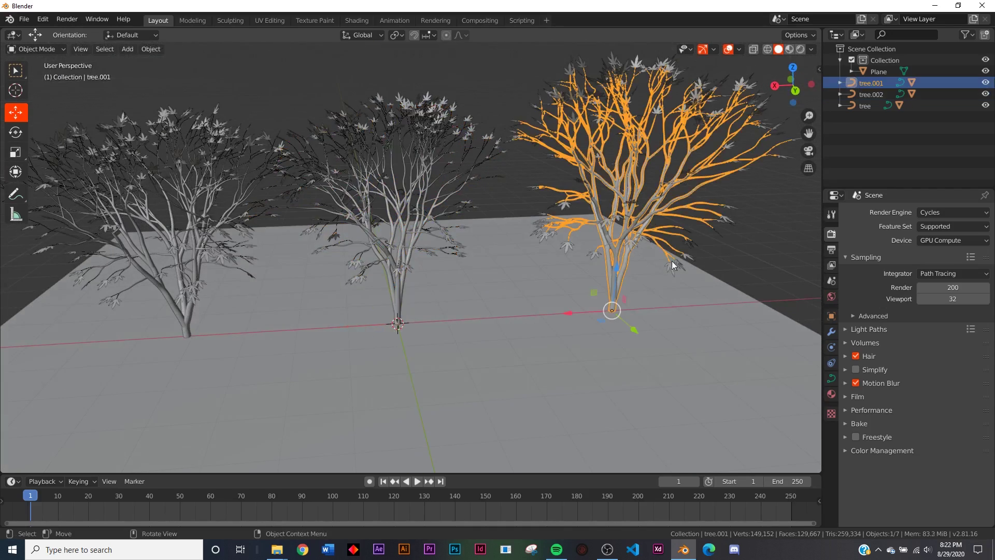
pyautogui.press('s')
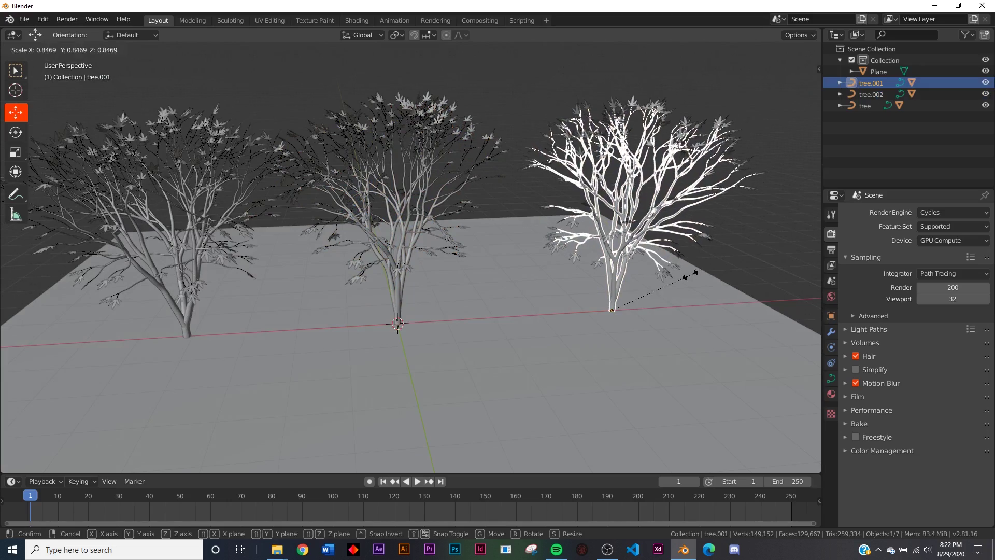
pyautogui.click(693, 273)
# Scale the centre tree by about 0.892 and the first tree, on the positive X side, by about 0.884.
pyautogui.click(392, 291)
pyautogui.press('s')
pyautogui.click(403, 285)
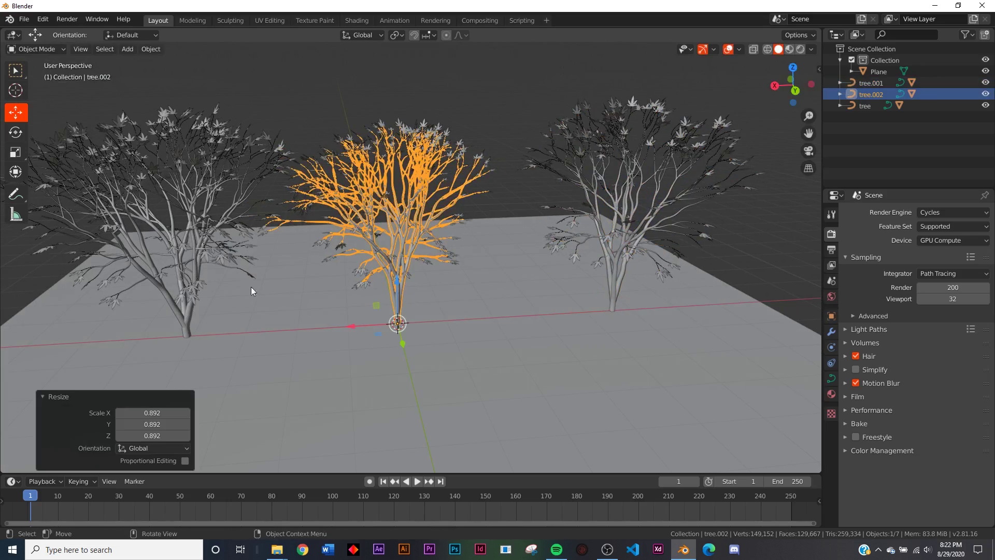
pyautogui.click(185, 300)
pyautogui.press('s')
pyautogui.click(371, 216)
pyautogui.moveTo(372, 216); pyautogui.dragTo(488, 272, button='middle')
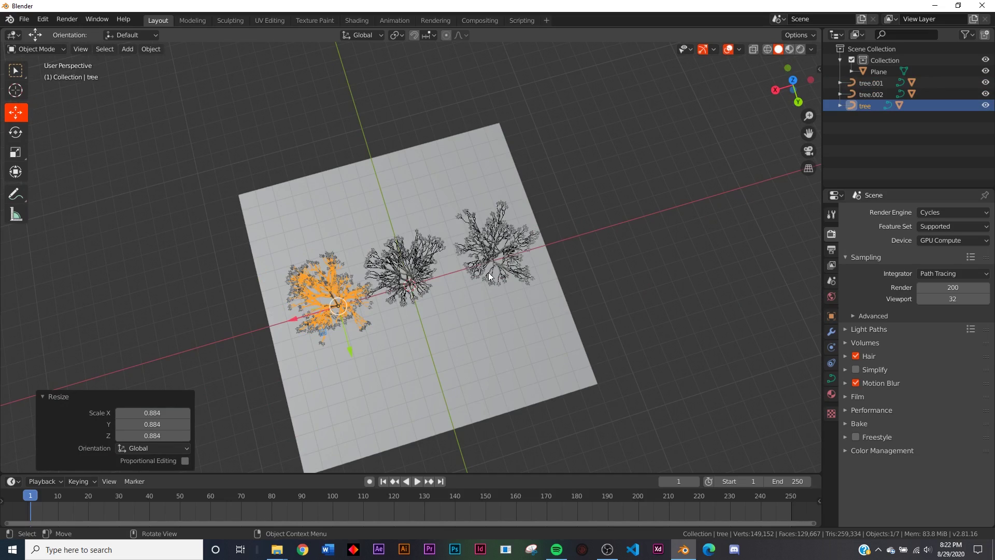
# In top view, duplicate the positive-X tree with its leaves and move the copy about 2.23 m in X and 5.62 m in Y.
pyautogui.press('`')
pyautogui.click(492, 220)
pyautogui.scroll(5, 446, 266)
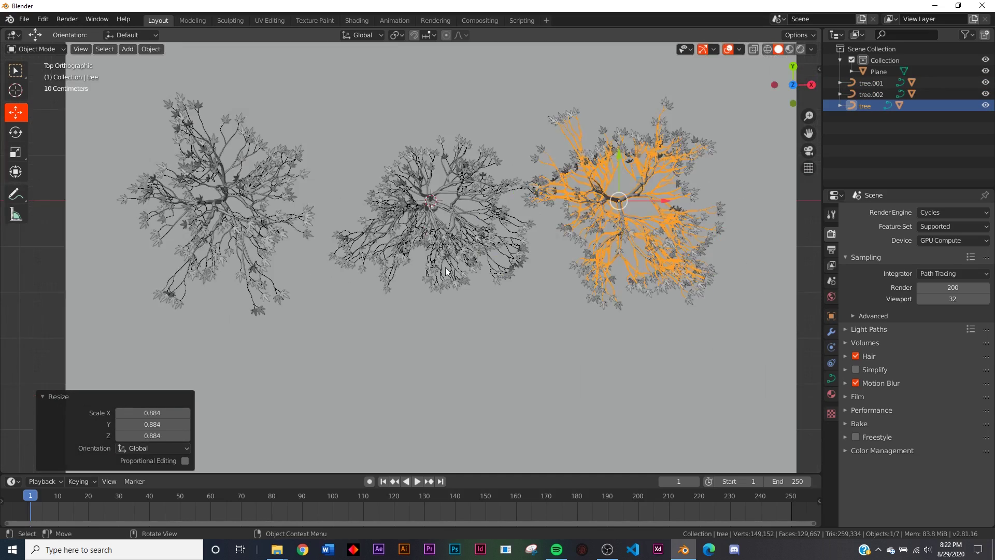
pyautogui.scroll(3, 446, 265)
pyautogui.keyDown('shift'); pyautogui.moveTo(552, 256); pyautogui.dragTo(236, 254, button='middle'); pyautogui.keyUp('shift')
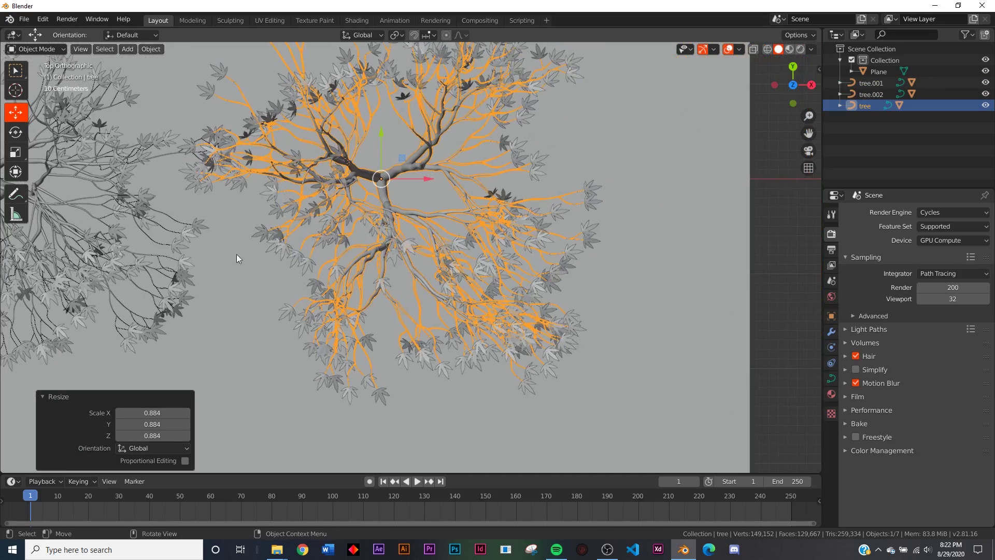
pyautogui.keyDown('shift'); pyautogui.click(500, 199); pyautogui.keyUp('shift')
pyautogui.scroll(-6, 465, 230)
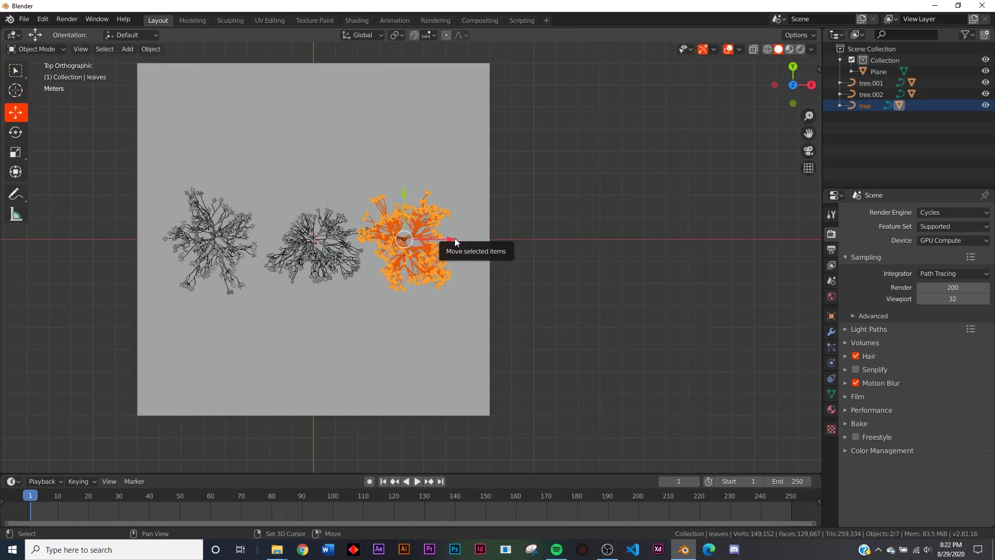
pyautogui.hotkey('shift', 'd')
pyautogui.click(503, 114)
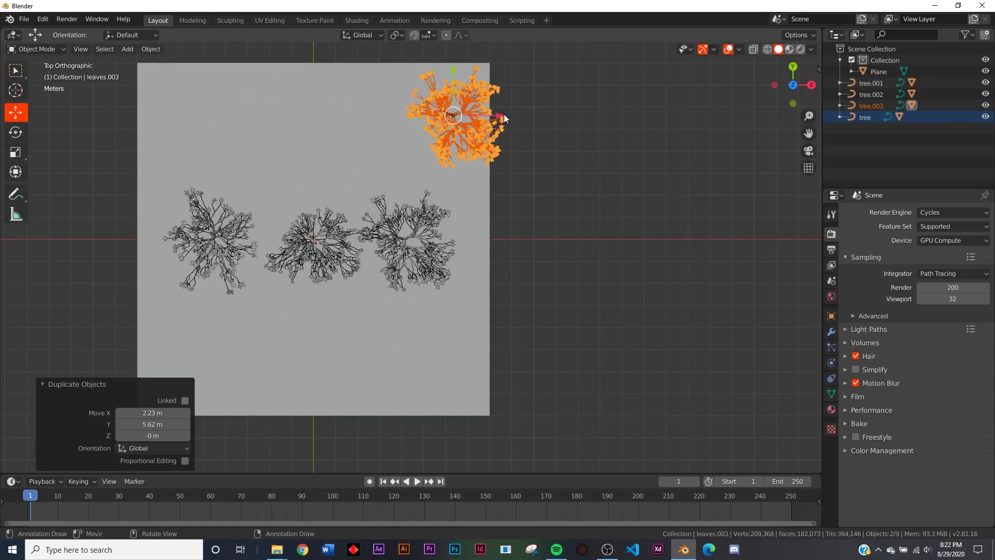
# Duplicate the centre tree with its leaves and move the copy about -4.74 m in X and 5.59 m in Y.
pyautogui.scroll(6, 265, 289)
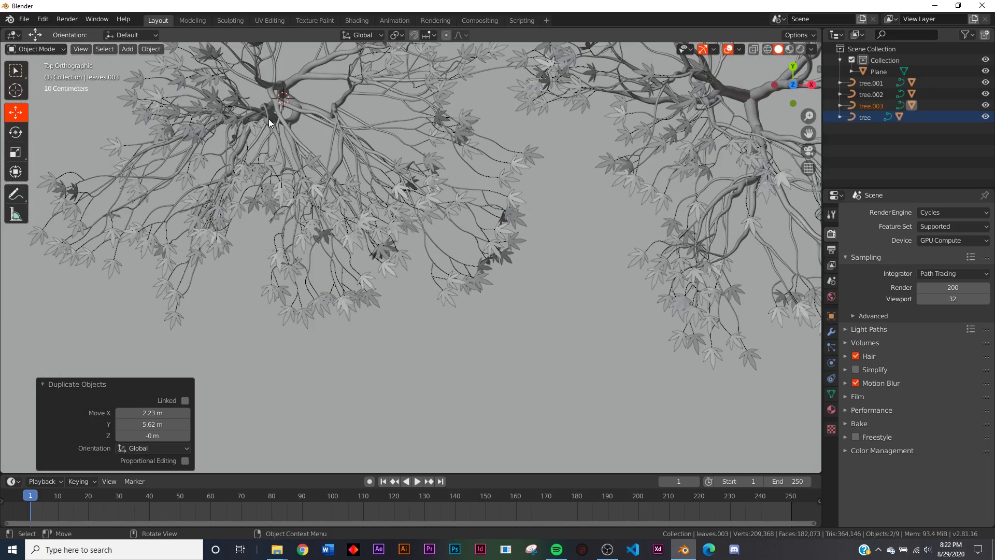
pyautogui.click(267, 121)
pyautogui.keyDown('shift'); pyautogui.click(226, 118); pyautogui.keyUp('shift')
pyautogui.scroll(-8, 383, 140)
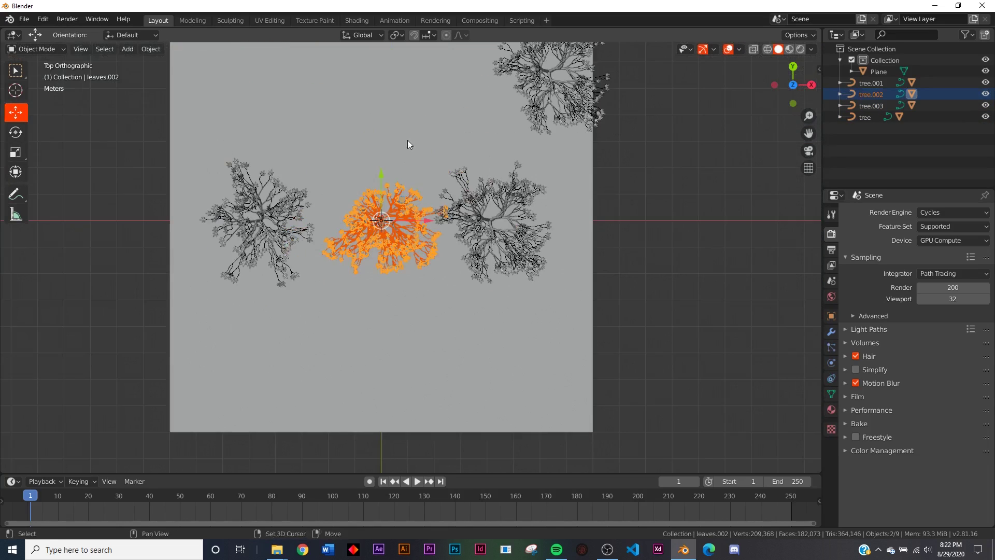
pyautogui.keyDown('shift'); pyautogui.moveTo(408, 140); pyautogui.dragTo(431, 189, button='middle'); pyautogui.keyUp('shift')
pyautogui.hotkey('shift', 'd')
pyautogui.click(351, 41)
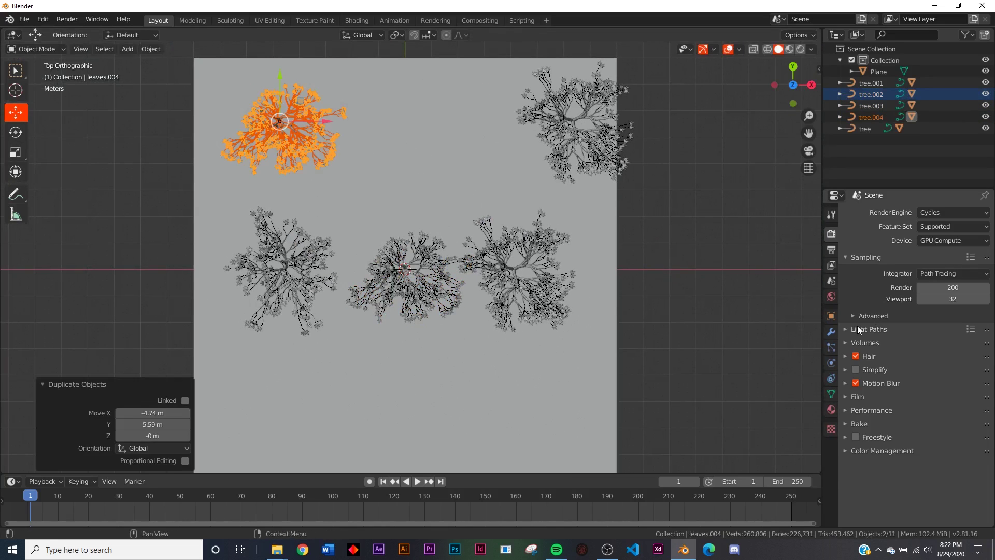
# Rotate the new tree copy in the negative-X, positive-Y corner to about -42.8° around Z.
pyautogui.click(832, 316)
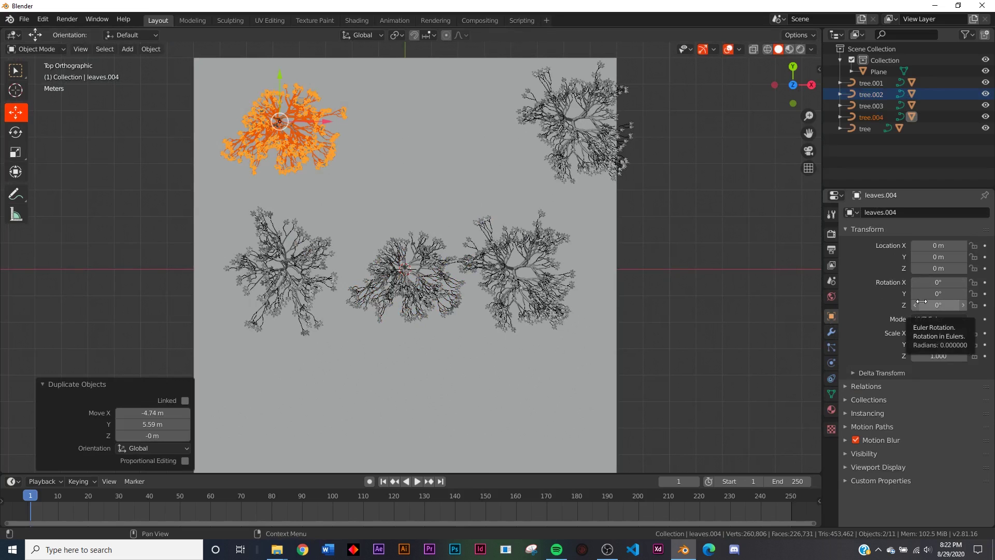
pyautogui.moveTo(921, 301); pyautogui.dragTo(901, 302)
pyautogui.hotkey('ctrl', 'z')
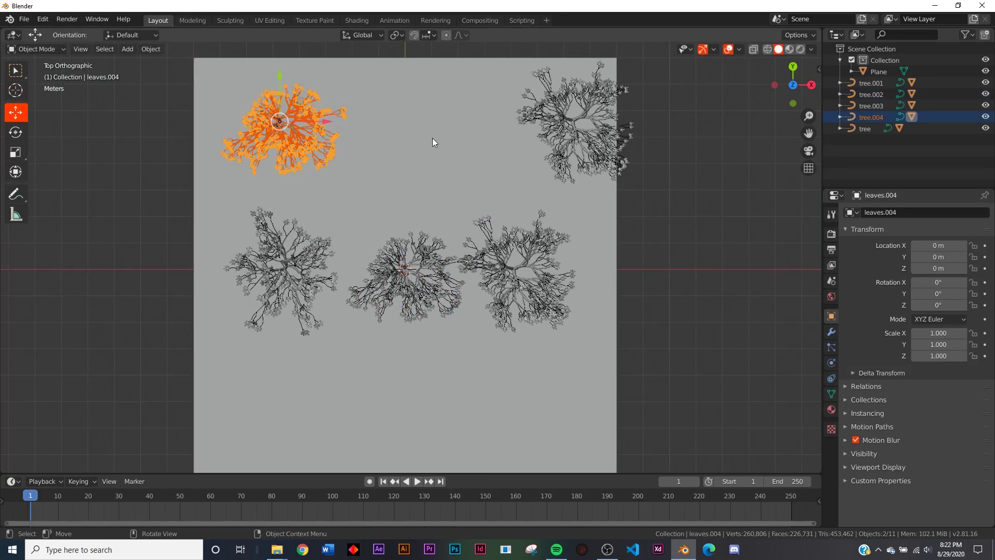
pyautogui.click(291, 135)
pyautogui.moveTo(956, 308); pyautogui.dragTo(859, 322)
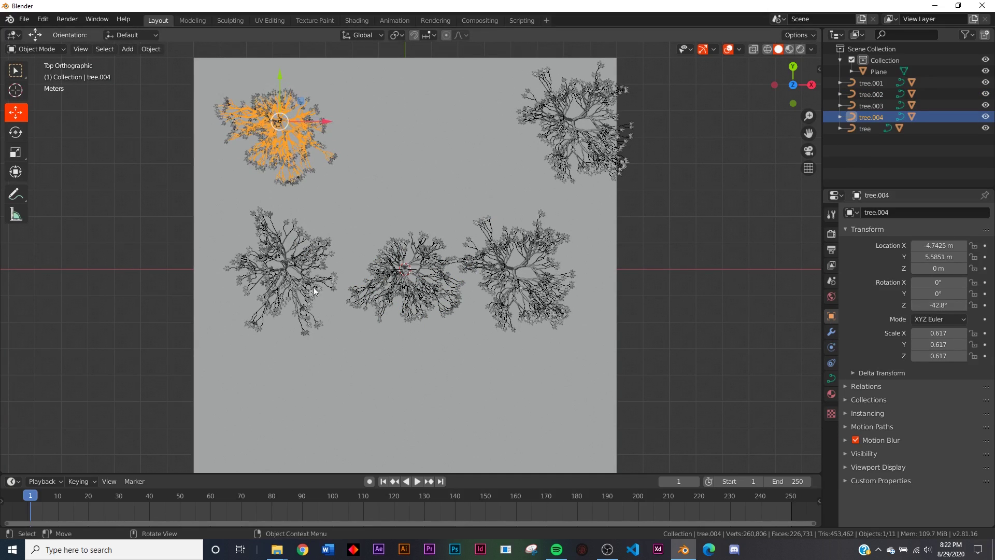
# Duplicate the negative-X tree with its leaves and place the copy in the plane's positive-X, negative-Y corner.
pyautogui.click(294, 287)
pyautogui.scroll(4, 294, 286)
pyautogui.keyDown('shift'); pyautogui.moveTo(294, 286); pyautogui.dragTo(649, 195, button='middle'); pyautogui.keyUp('shift')
pyautogui.scroll(4, 594, 201)
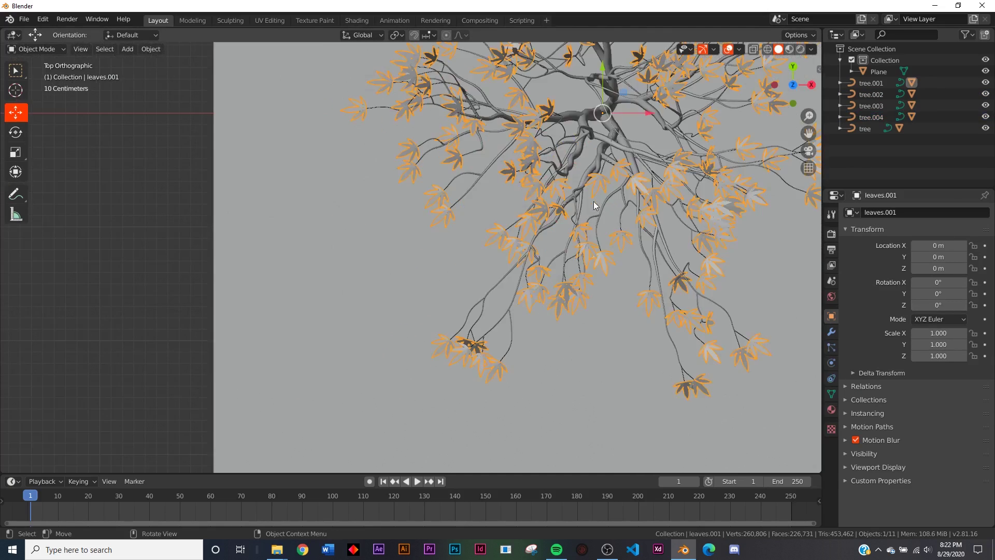
pyautogui.click(578, 159)
pyautogui.scroll(-5, 615, 146)
pyautogui.keyDown('shift'); pyautogui.moveTo(614, 146); pyautogui.dragTo(540, 213, button='middle'); pyautogui.keyUp('shift')
pyautogui.scroll(-4, 466, 280)
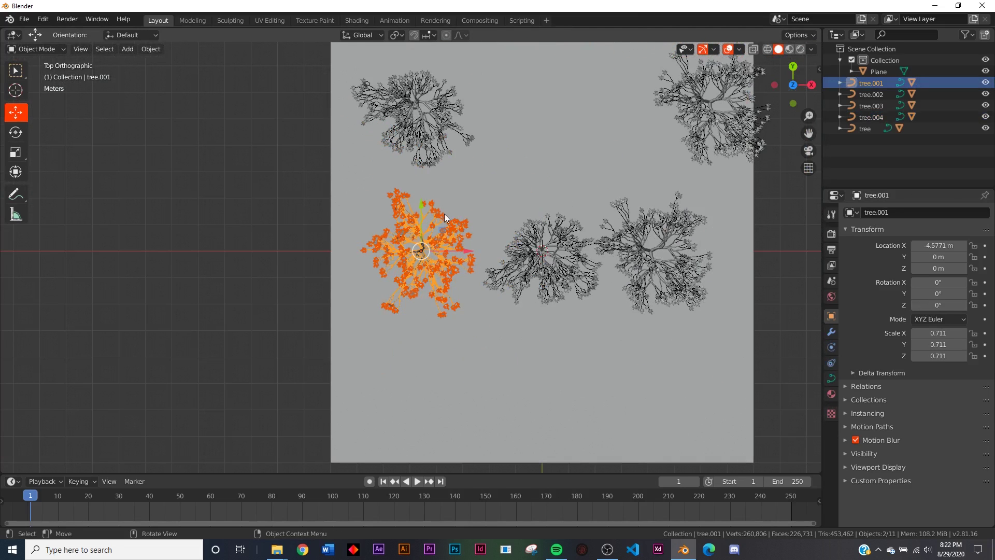
pyautogui.hotkey('shift', 'd')
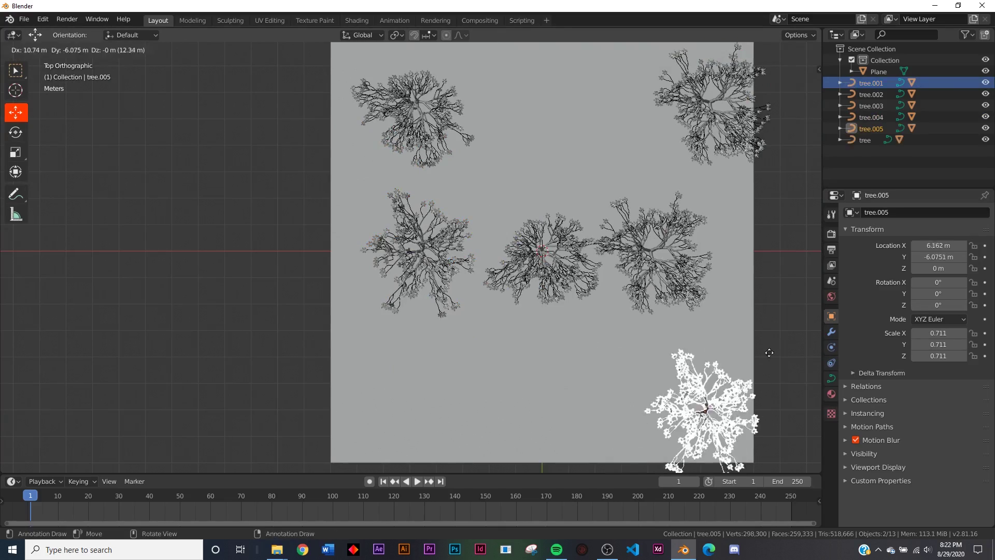
pyautogui.click(769, 339)
# Place three more tree copies with leaves across the negative-Y half of the plane.
pyautogui.hotkey('shift', 'd')
pyautogui.click(498, 322)
pyautogui.keyDown('shift'); pyautogui.click(426, 248); pyautogui.keyUp('shift')
pyautogui.scroll(-3, 467, 248)
pyautogui.hotkey('shift', 'd')
pyautogui.click(538, 285)
pyautogui.hotkey('shift', 'd')
pyautogui.click(363, 426)
# Duplicate more trees into the gaps in the positive-Y half of the plane, turning one to about -141° around Z.
pyautogui.scroll(8, 656, 257)
pyautogui.click(580, 193)
pyautogui.hotkey('shift', 'd')
pyautogui.click(571, 104)
pyautogui.scroll(-5, 423, 225)
pyautogui.click(400, 301)
pyautogui.hotkey('shift', 'd')
pyautogui.click(426, 138)
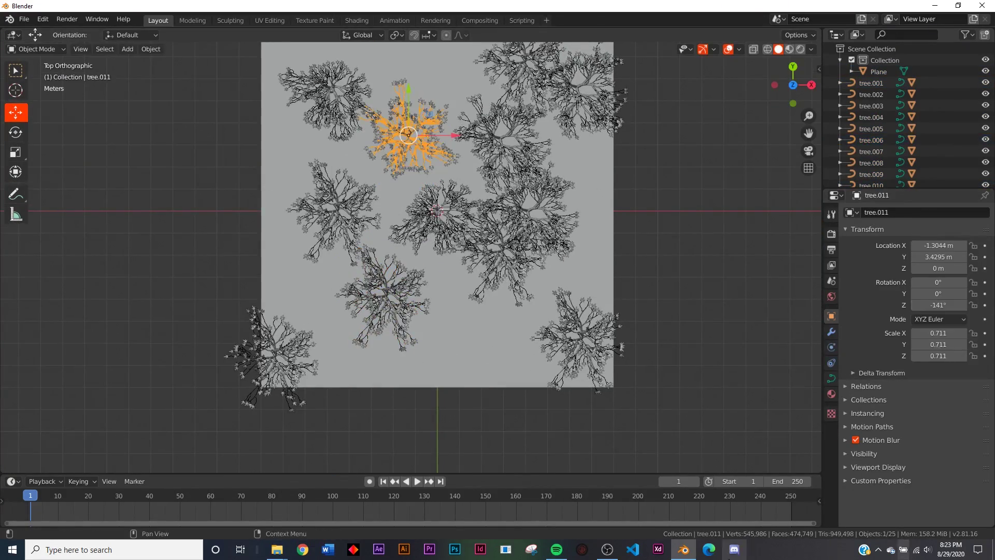
# Duplicate two more trees to fill the area around the plane's negative-X, negative-Y corner.
pyautogui.click(582, 337)
pyautogui.hotkey('shift', 'd')
pyautogui.click(345, 357)
pyautogui.click(501, 251)
pyautogui.hotkey('shift', 'd')
pyautogui.click(310, 294)
# Duplicate trees along the plane's negative-Y edge, offsetting one copy about -3.89 m in X and -5.56 m in Y, and rotate the copies.
pyautogui.scroll(6, 533, 202)
pyautogui.click(539, 156)
pyautogui.hotkey('shift', 'd')
pyautogui.scroll(-7, 466, 306)
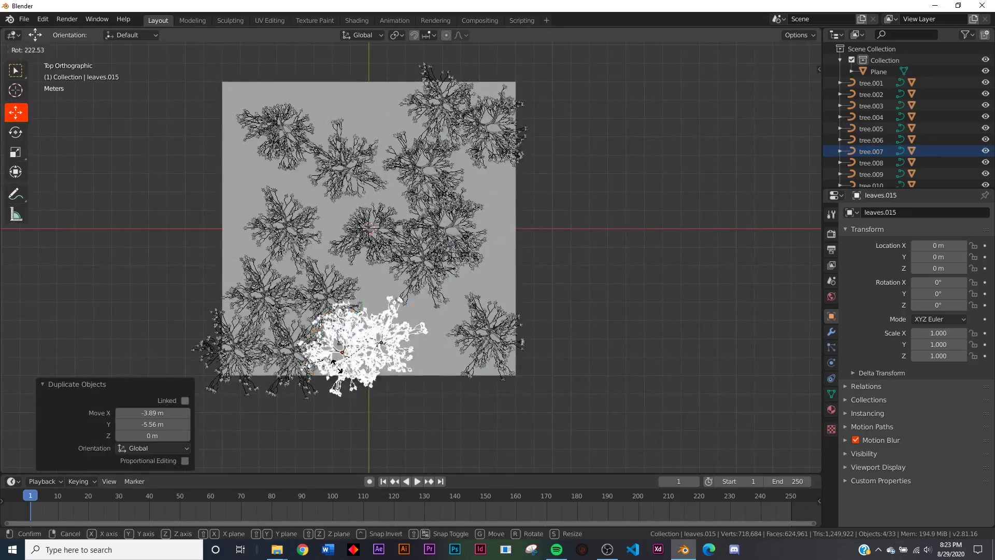
pyautogui.click(527, 364)
pyautogui.hotkey('shift', 'd')
pyautogui.press('r')
pyautogui.moveTo(277, 550)
pyautogui.click(607, 550)
# Select the trees near the positive-X, positive-Y corner and duplicate them into an emptier part of the plane.
pyautogui.scroll(6, 456, 200)
pyautogui.click(345, 242)
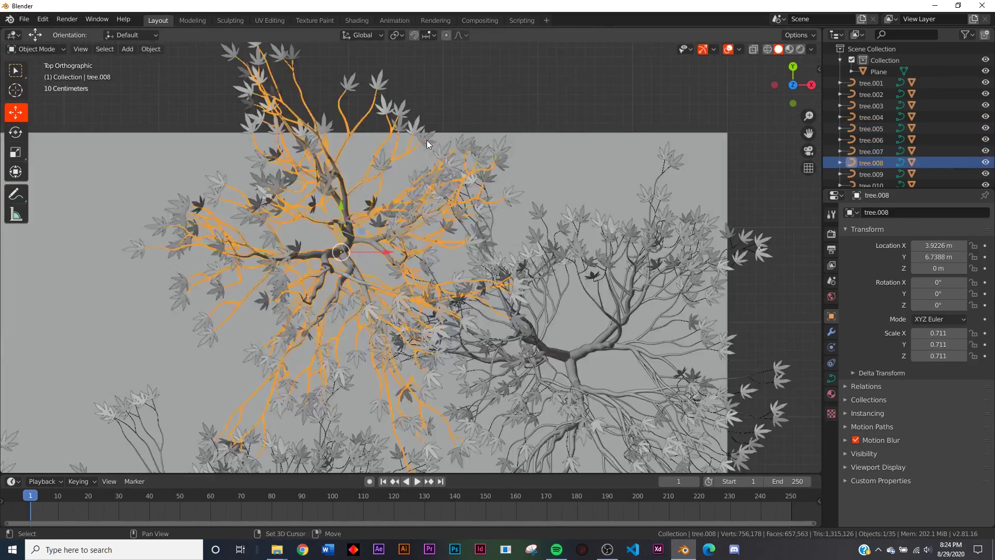
pyautogui.keyDown('shift'); pyautogui.click(573, 343); pyautogui.keyUp('shift')
pyautogui.scroll(-7, 656, 195)
pyautogui.hotkey('shift', 'd')
pyautogui.click(457, 284)
# Duplicate a tree with its leaves to the negative-X edge in the positive-Y half and rotate the copy 78°.
pyautogui.keyDown('shift'); pyautogui.moveTo(457, 284); pyautogui.dragTo(478, 190, button='middle'); pyautogui.keyUp('shift')
pyautogui.click(502, 141)
pyautogui.hotkey('shift', 'd')
pyautogui.click(277, 134)
pyautogui.press('r')
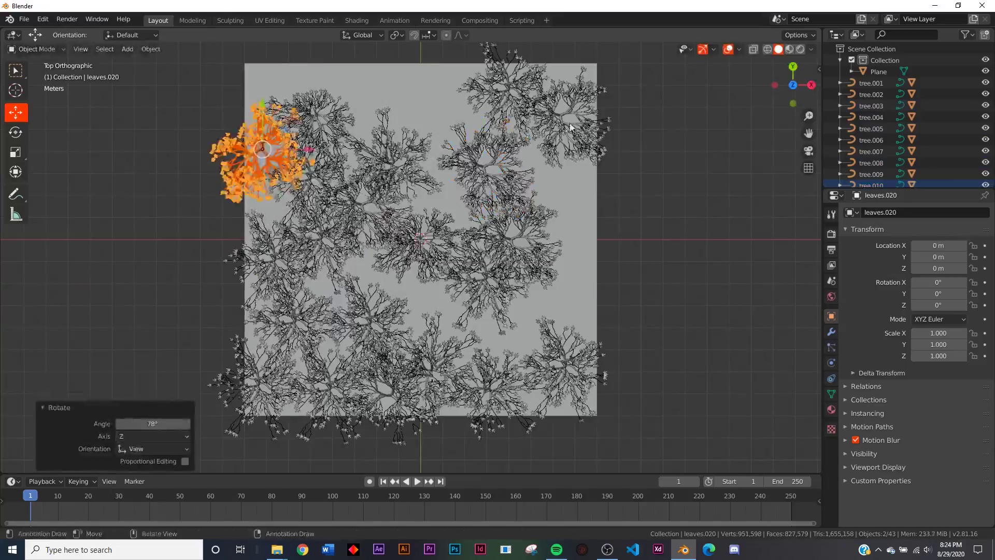
pyautogui.hotkey('shift', 'd')
pyautogui.click(271, 153)
# Duplicate another tree with its leaves and move the copy about -2.99 m in X and 4.19 m in Y.
pyautogui.scroll(6, 559, 326)
pyautogui.click(560, 327)
pyautogui.keyDown('shift'); pyautogui.click(559, 332); pyautogui.keyUp('shift')
pyautogui.hotkey('shift', 'd')
pyautogui.click(366, 263)
pyautogui.moveTo(366, 332); pyautogui.dragTo(366, 263, button='middle')
# Add further trees to the selection, duplicate them into the remaining gaps and rotate the copies 195°.
pyautogui.scroll(5, 534, 256)
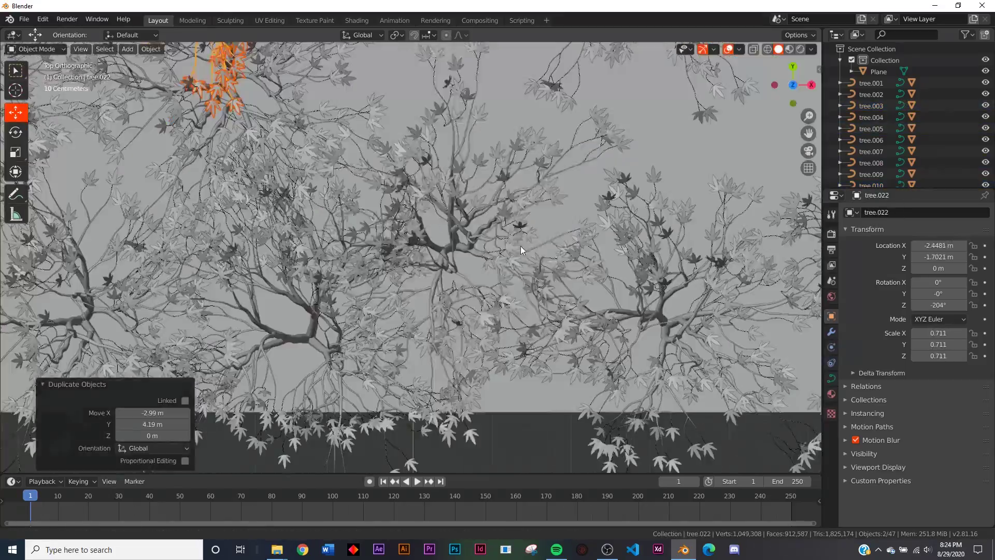
pyautogui.keyDown('shift'); pyautogui.click(446, 233); pyautogui.keyUp('shift')
pyautogui.scroll(-5, 416, 463)
pyautogui.hotkey('shift', 'd')
pyautogui.click(426, 469)
pyautogui.press('r')
pyautogui.click(352, 78)
# In front view, move the tree standing at the plane's centre about 1.45 m along X to clear the middle.
pyautogui.scroll(5, 416, 204)
pyautogui.press('KP_1')
pyautogui.scroll(-3, 415, 205)
pyautogui.scroll(4, 415, 205)
pyautogui.keyDown('shift'); pyautogui.moveTo(416, 204); pyautogui.dragTo(502, 300, button='middle'); pyautogui.keyUp('shift')
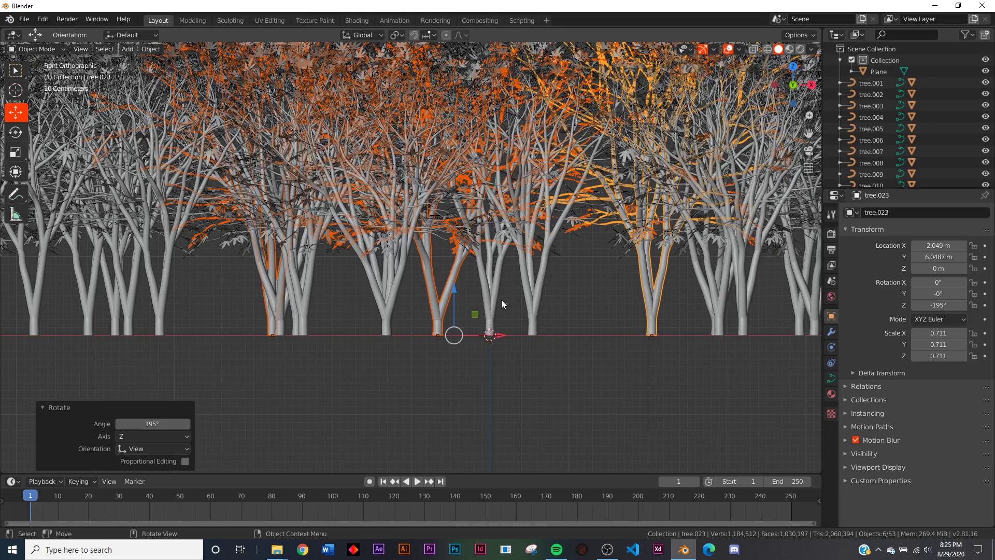
pyautogui.scroll(4, 502, 300)
pyautogui.click(482, 338)
pyautogui.keyDown('shift'); pyautogui.moveTo(511, 380); pyautogui.dragTo(342, 318, button='middle'); pyautogui.keyUp('shift')
pyautogui.click(416, 285)
pyautogui.moveTo(431, 357); pyautogui.dragTo(670, 336)
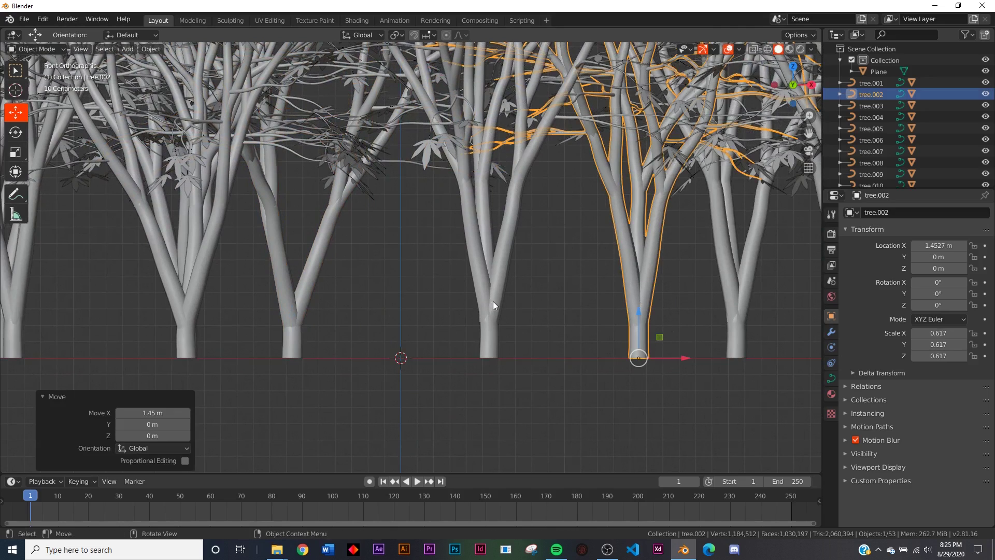
pyautogui.moveTo(511, 276); pyautogui.dragTo(511, 283, button='middle')
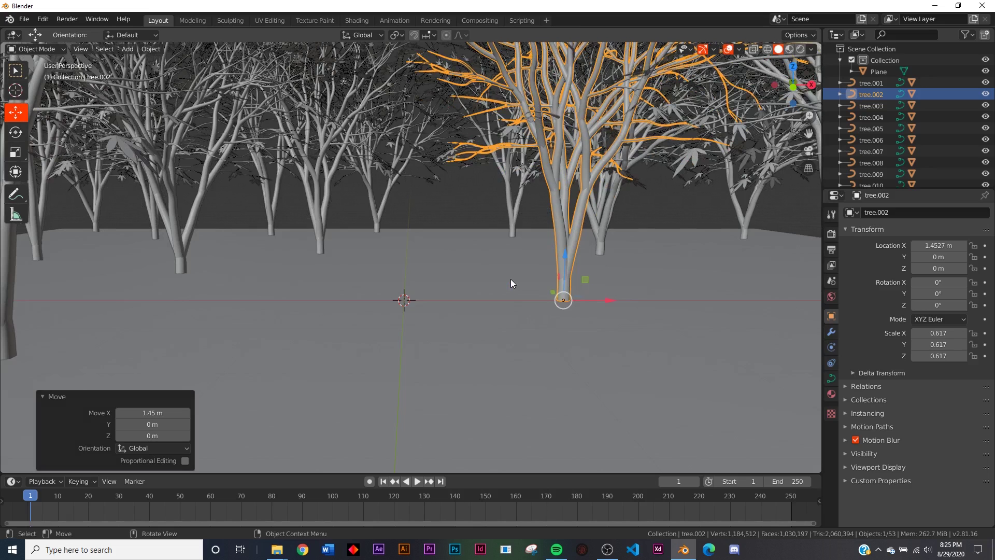
# In front view, add a camera at the origin and set its Y location to -8 m.
pyautogui.press('`')
pyautogui.click(420, 237)
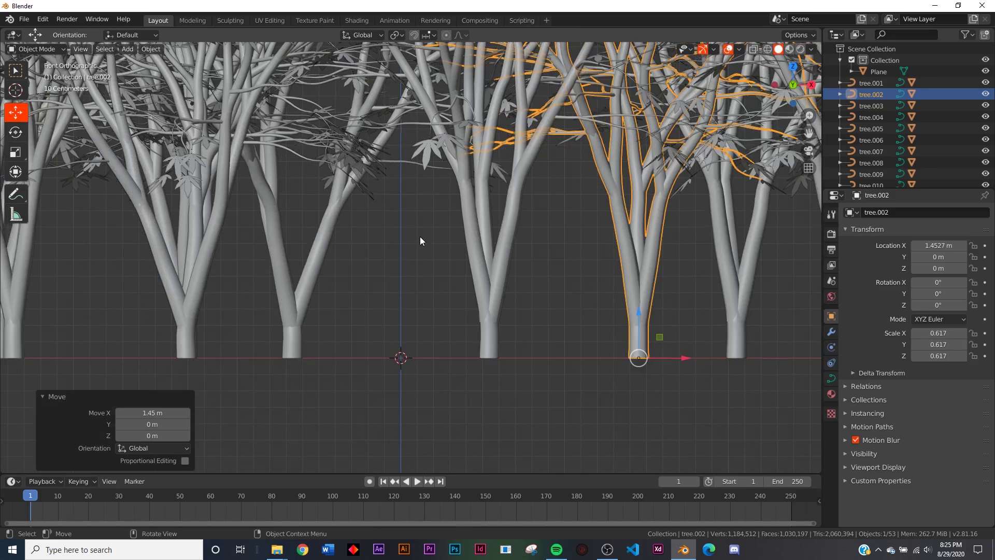
pyautogui.hotkey('shift', 'a')
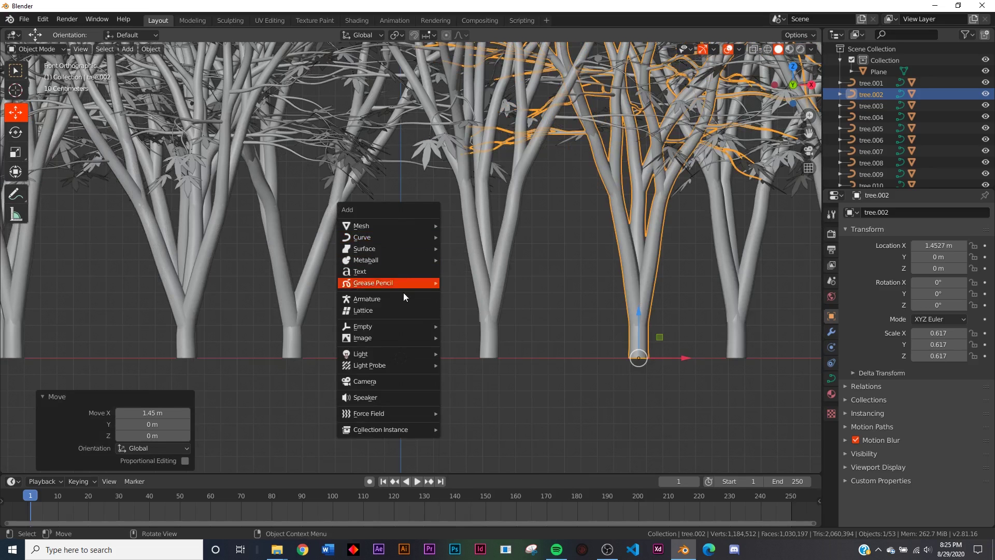
pyautogui.click(382, 386)
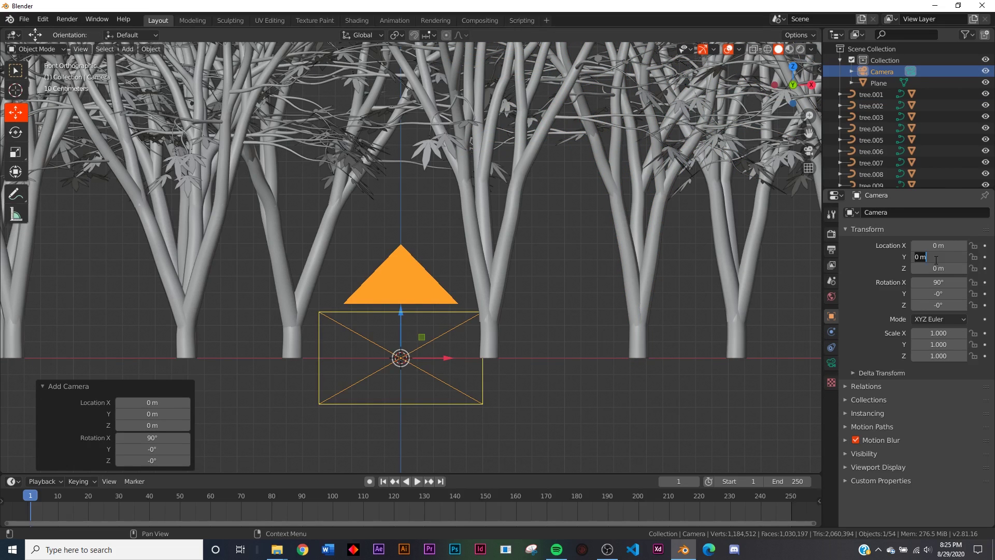
pyautogui.write('-8')
pyautogui.press('Return')
# Raise the camera about 0.75 m along Z and look through it.
pyautogui.moveTo(736, 300); pyautogui.dragTo(337, 241, button='middle')
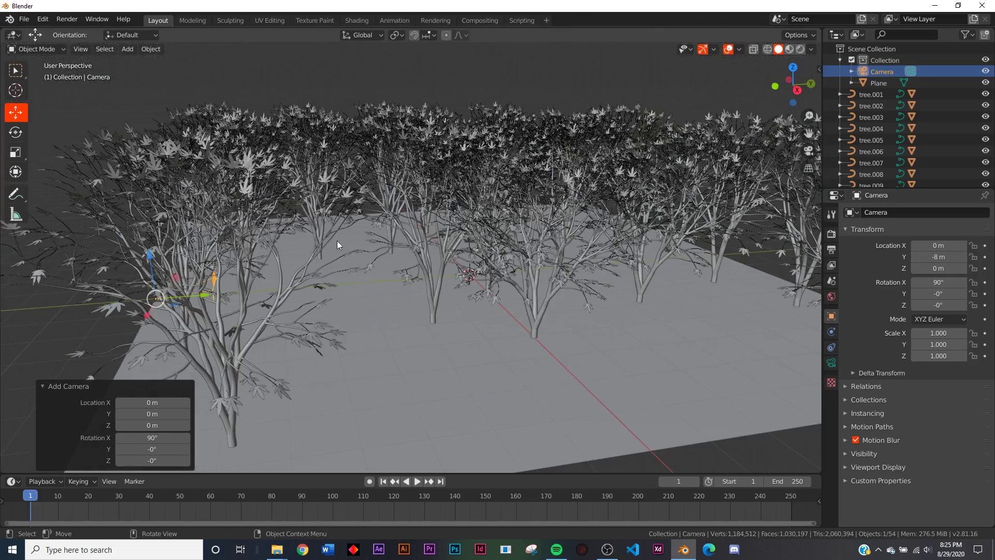
pyautogui.moveTo(351, 303); pyautogui.dragTo(301, 213, button='middle')
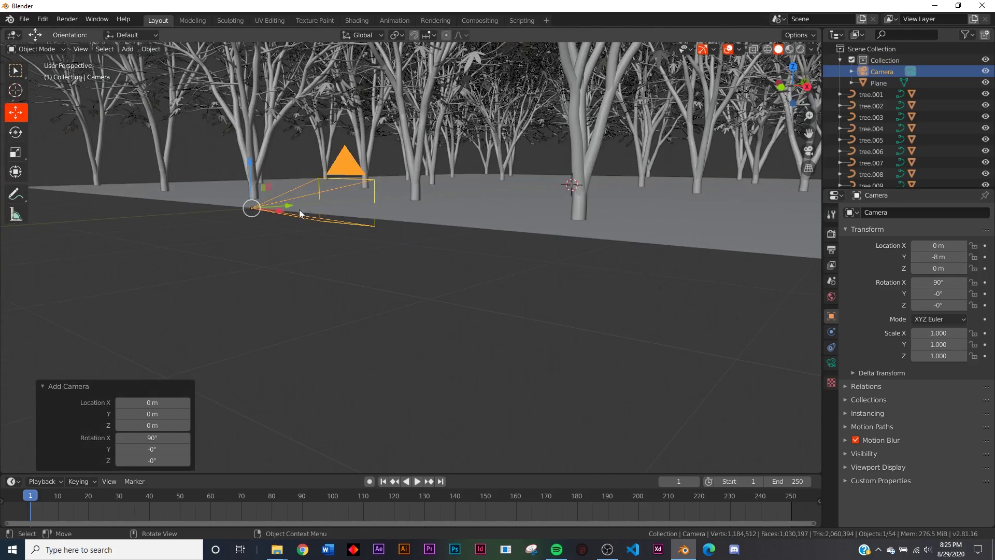
pyautogui.moveTo(248, 166); pyautogui.dragTo(260, 95)
pyautogui.press('KP_0')
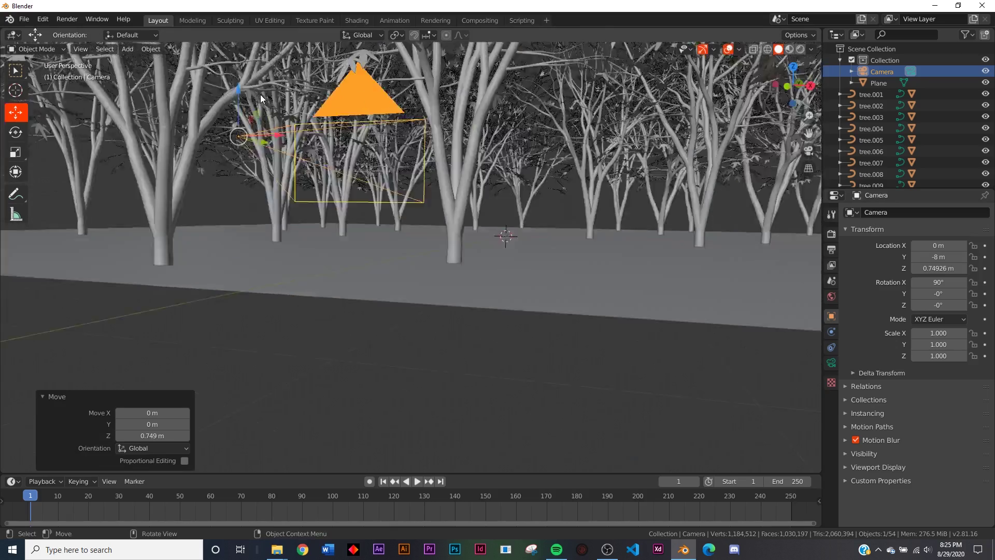
# Move the foreground tree nearest the camera about 0.17 m along X.
pyautogui.scroll(-3, 483, 310)
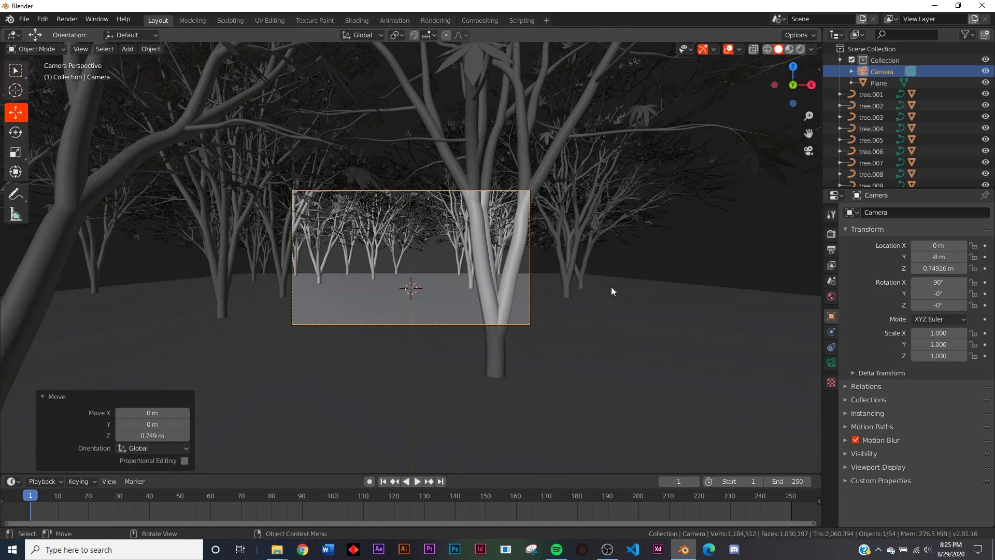
pyautogui.click(482, 295)
pyautogui.moveTo(534, 384); pyautogui.dragTo(550, 383)
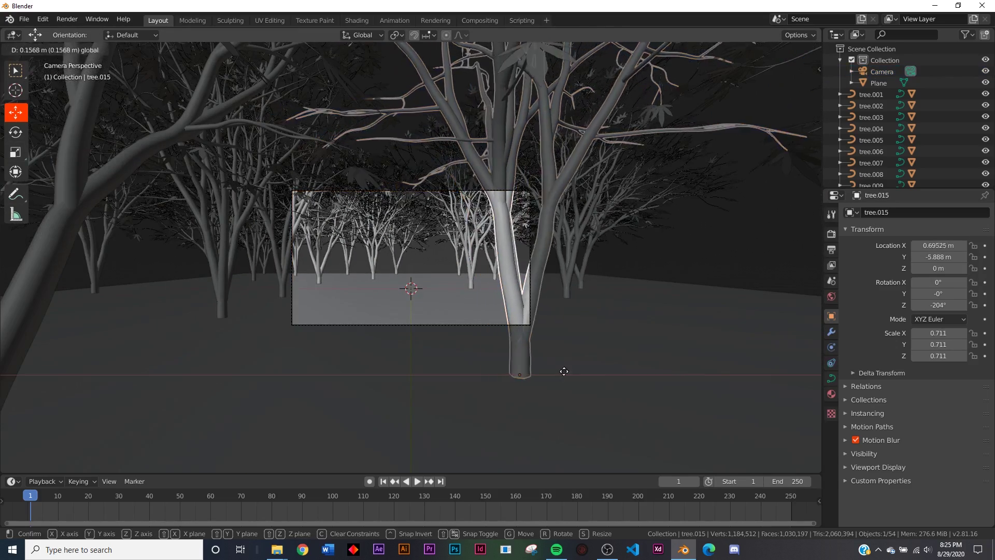
# Shift two trees on the negative-X side, one of them outside the camera frame, toward the middle of the shot along X.
pyautogui.scroll(4, 336, 288)
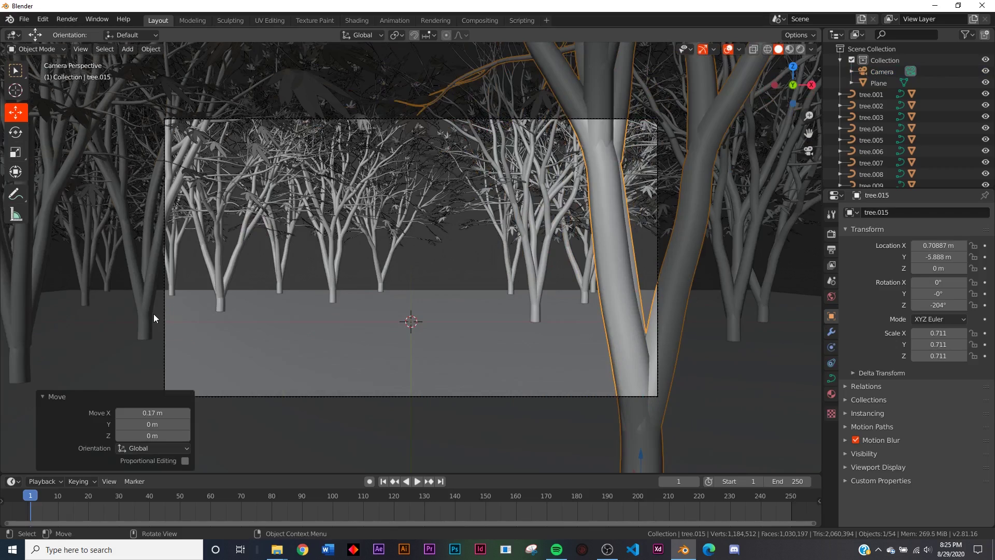
pyautogui.click(149, 316)
pyautogui.moveTo(179, 338); pyautogui.dragTo(310, 336)
pyautogui.click(232, 291)
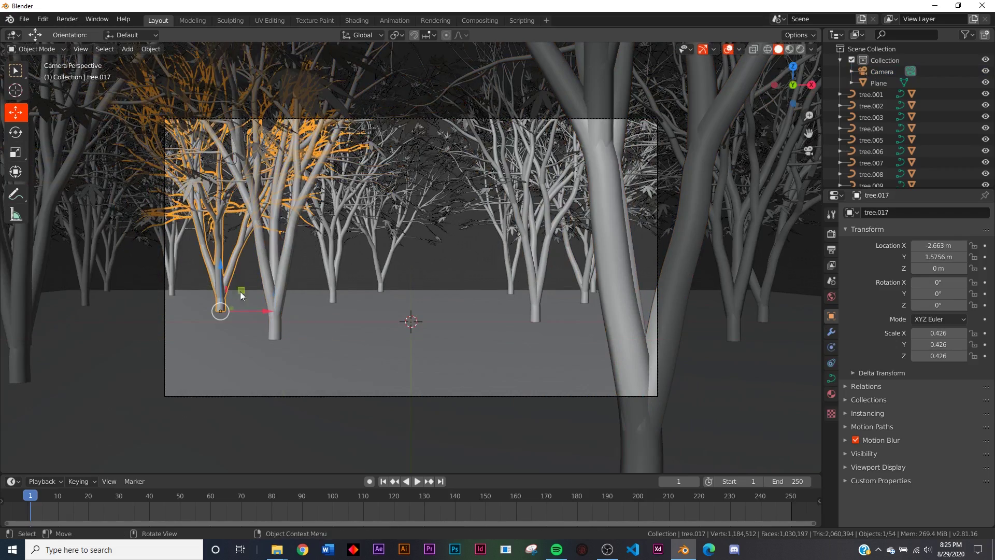
pyautogui.moveTo(262, 313); pyautogui.dragTo(300, 311)
# Duplicate the tree just outside the frame on the positive-X side and place the copy at about X 0.49 m, Y -2.77 m.
pyautogui.click(736, 323)
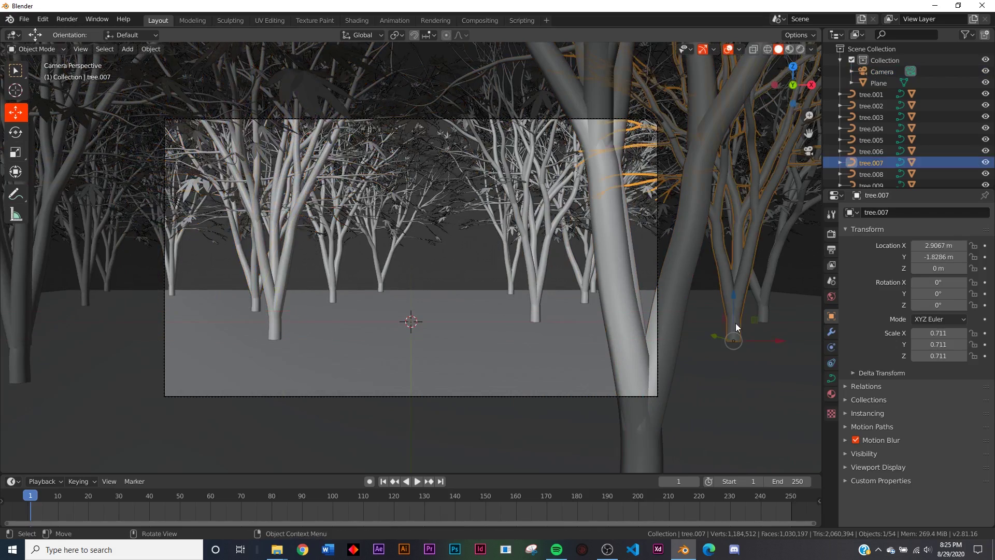
pyautogui.hotkey('shift', 'd')
pyautogui.rightClick(712, 316)
pyautogui.moveTo(777, 342); pyautogui.dragTo(598, 341)
pyautogui.moveTo(937, 257); pyautogui.dragTo(918, 257)
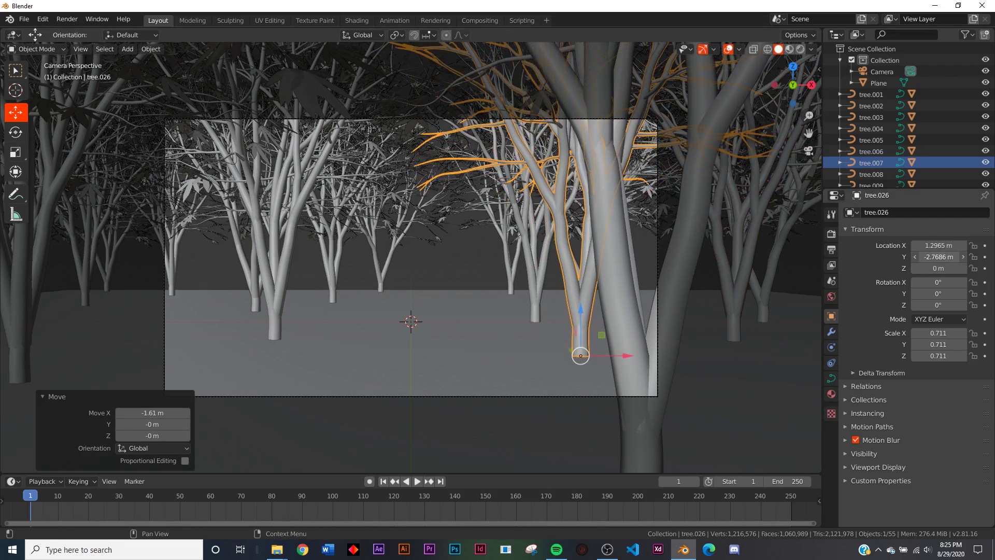
pyautogui.moveTo(628, 355); pyautogui.dragTo(517, 361)
pyautogui.scroll(-3, 320, 292)
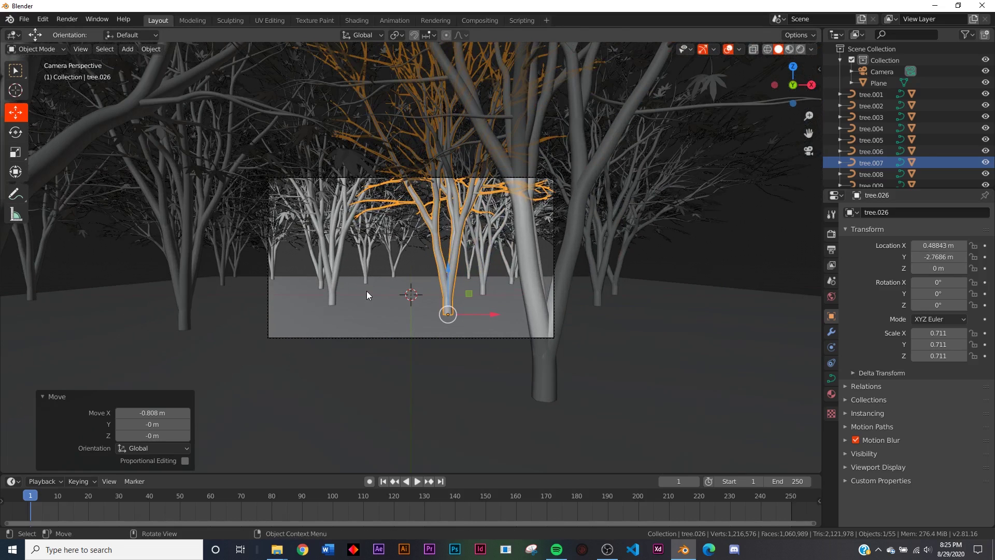
pyautogui.scroll(4, 366, 295)
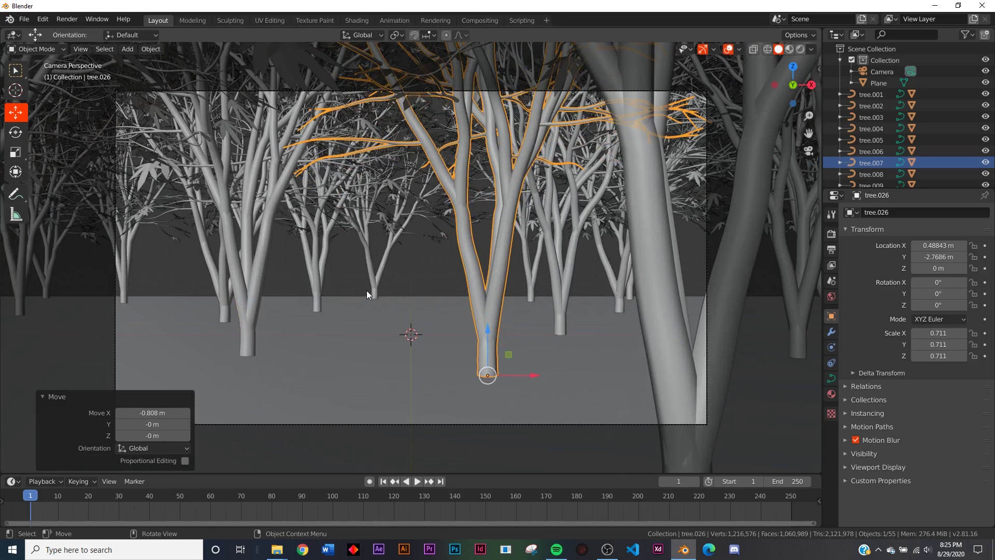
pyautogui.scroll(-5, 432, 282)
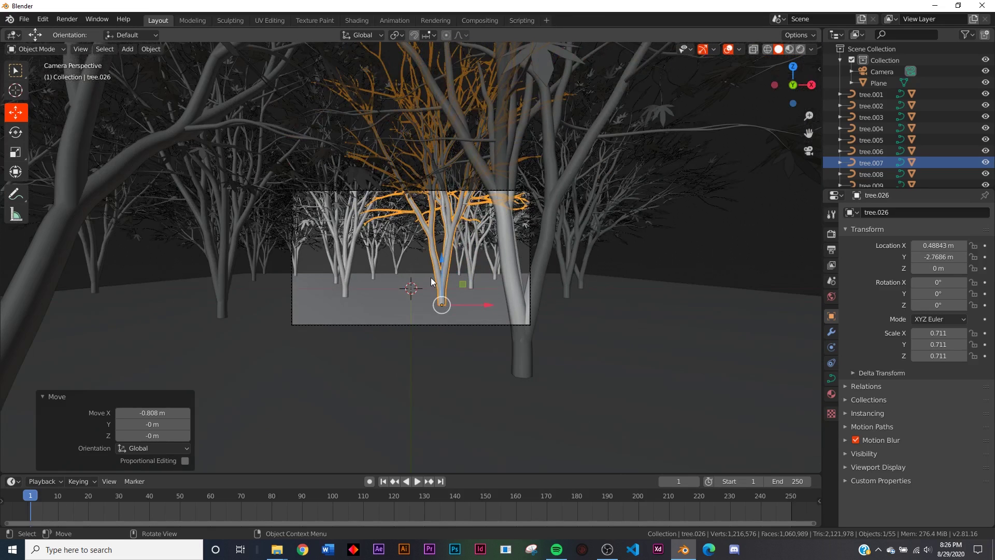
# Hide the camera in the viewport.
pyautogui.moveTo(503, 229); pyautogui.dragTo(449, 259, button='middle')
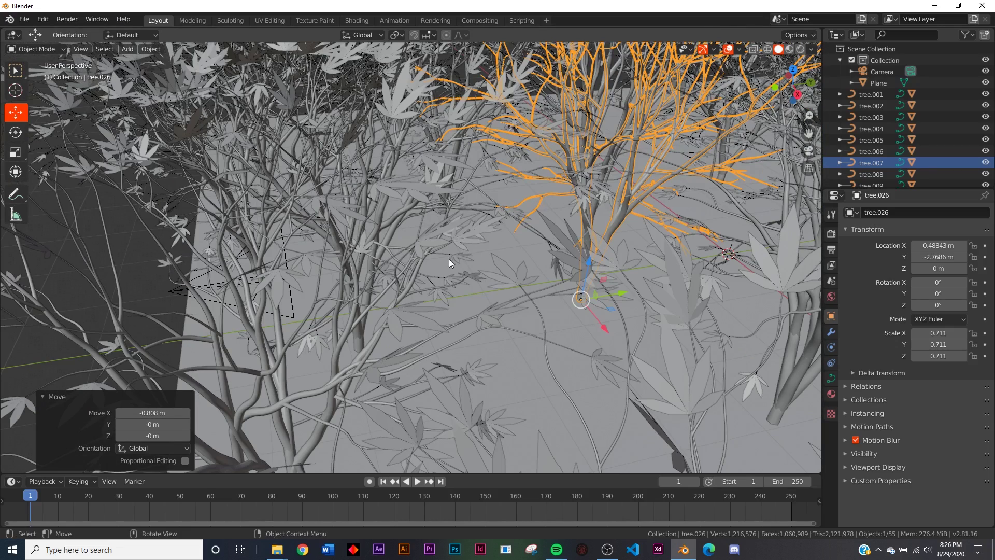
pyautogui.click(883, 73)
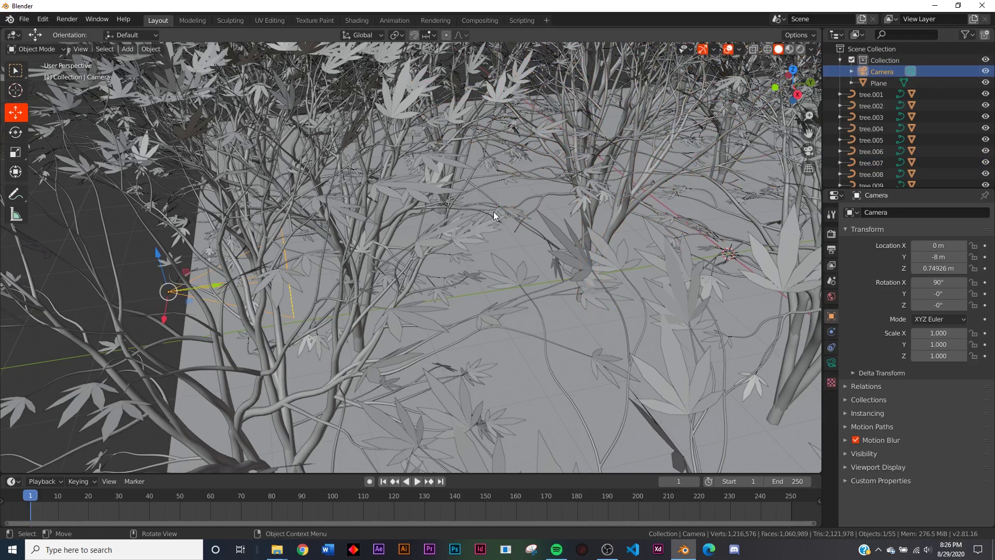
pyautogui.press('h')
# Move the ground plane and all trees into a new collection named trees, and unhide the camera.
pyautogui.scroll(-7, 416, 236)
pyautogui.moveTo(603, 245); pyautogui.dragTo(589, 298, button='middle')
pyautogui.scroll(-4, 589, 298)
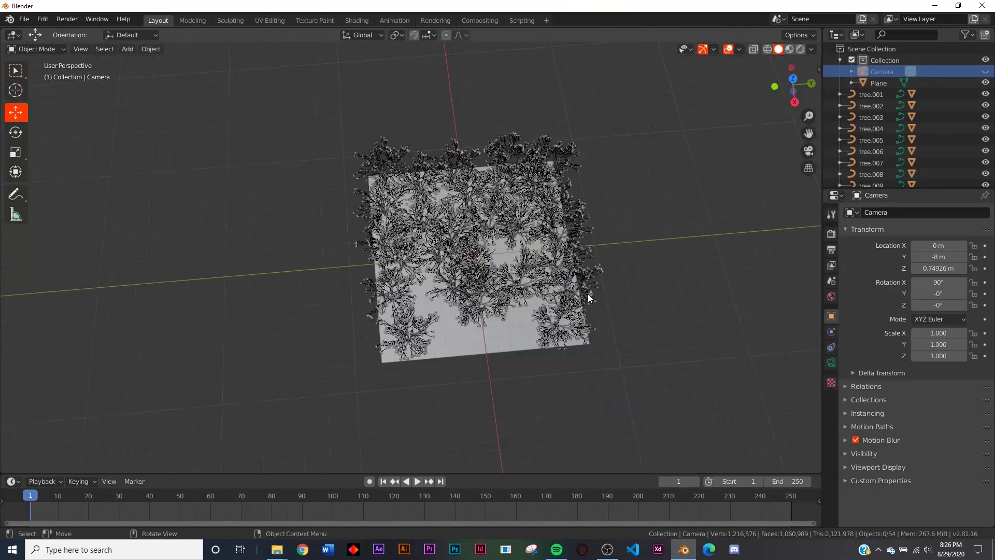
pyautogui.press('b')
pyautogui.moveTo(652, 76); pyautogui.dragTo(226, 458)
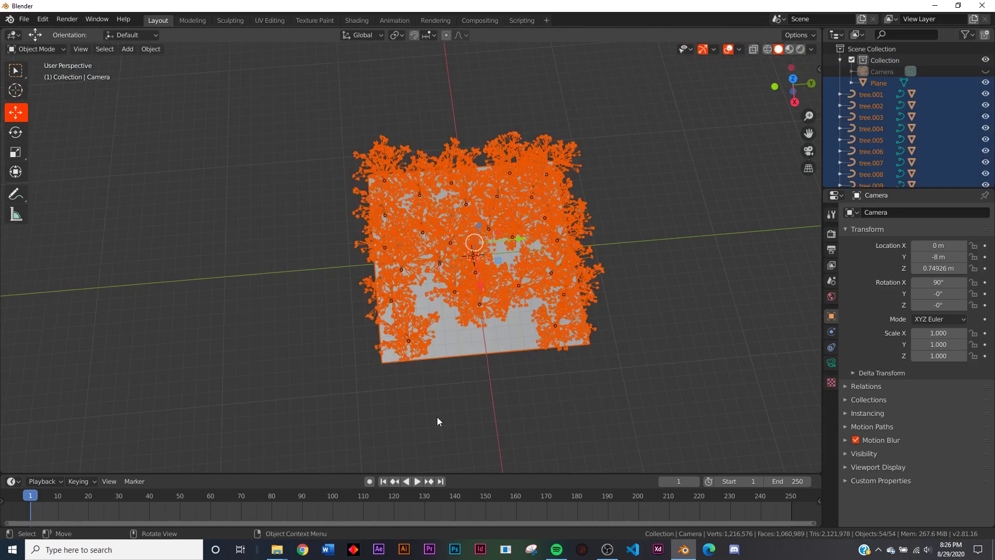
pyautogui.moveTo(437, 417); pyautogui.dragTo(533, 365, button='middle')
pyautogui.press('m')
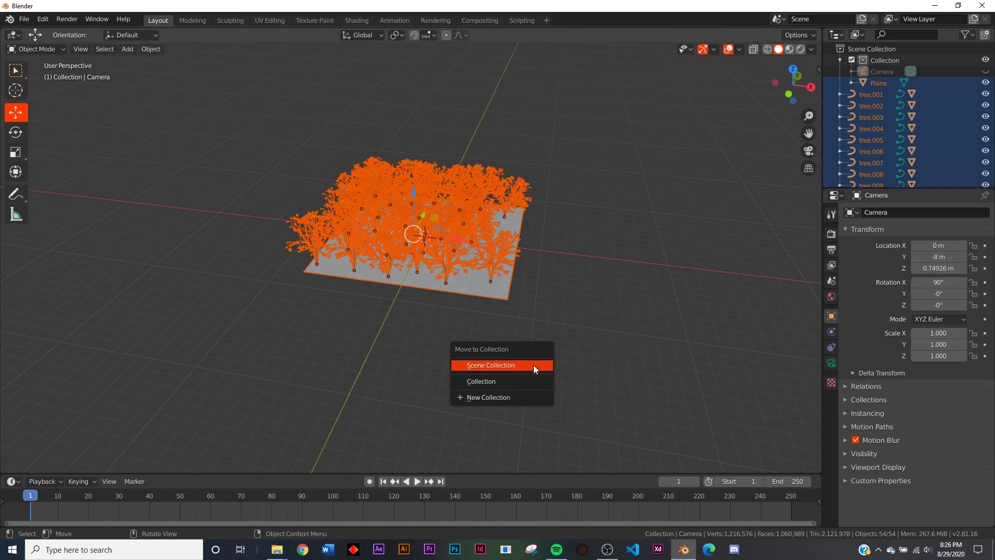
pyautogui.click(500, 398)
pyautogui.write('trees')
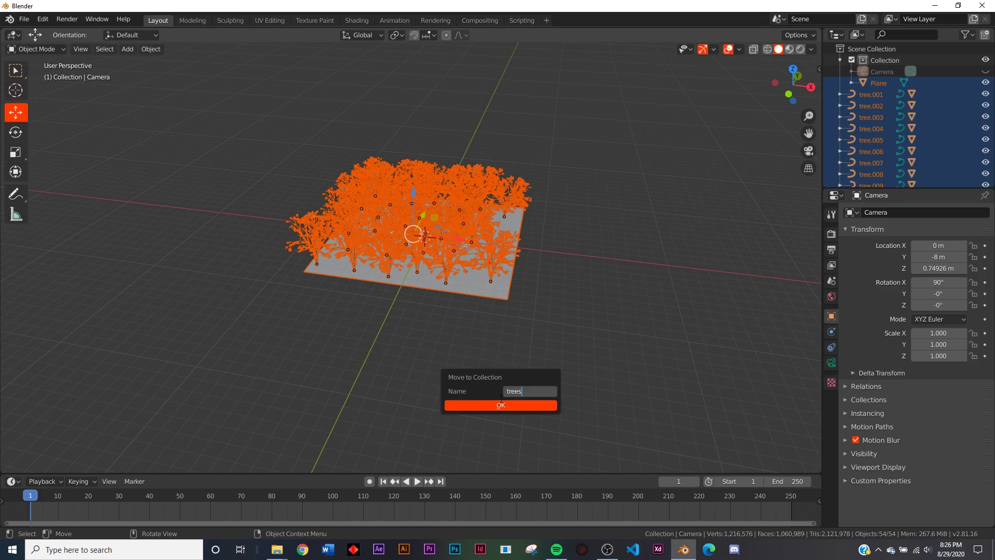
pyautogui.press('Return')
pyautogui.press('Return')
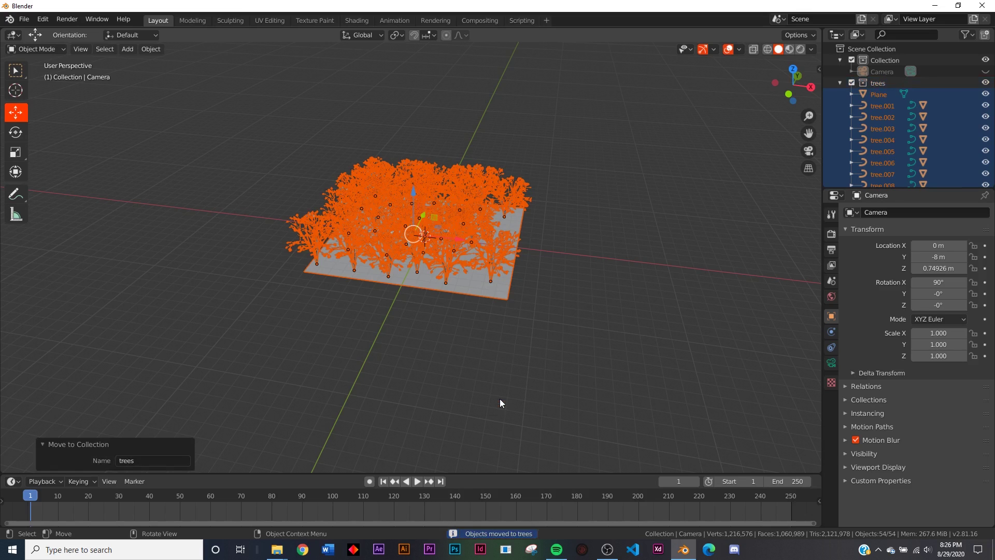
pyautogui.click(986, 73)
# Add a collection instance of trees and move it 16 m along Y, beside the original forest patch.
pyautogui.moveTo(467, 310); pyautogui.dragTo(446, 347, button='middle')
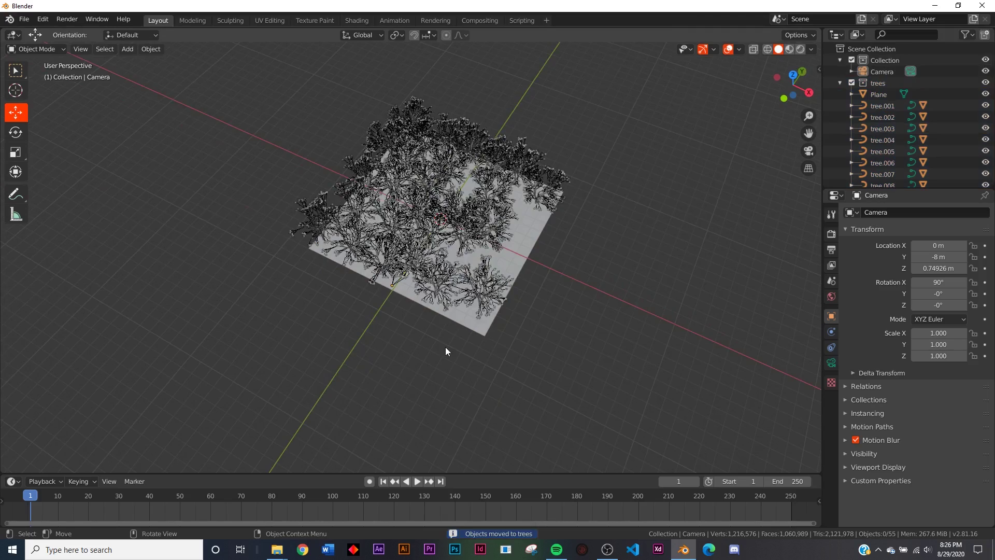
pyautogui.moveTo(663, 199); pyautogui.dragTo(482, 285, button='middle')
pyautogui.scroll(-4, 482, 284)
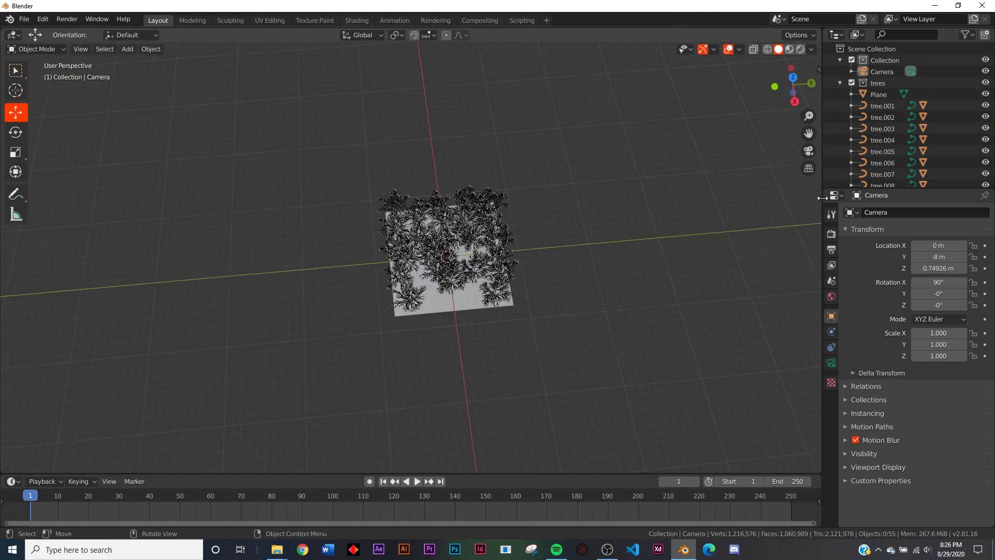
pyautogui.scroll(5, 593, 298)
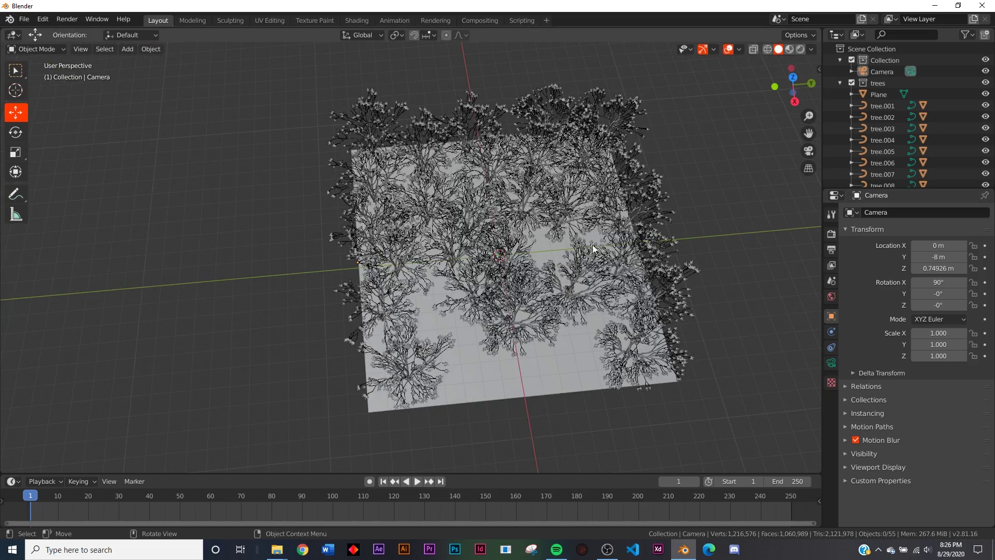
pyautogui.keyDown('shift'); pyautogui.moveTo(588, 249); pyautogui.dragTo(427, 223, button='middle'); pyautogui.keyUp('shift')
pyautogui.hotkey('shift', 'a')
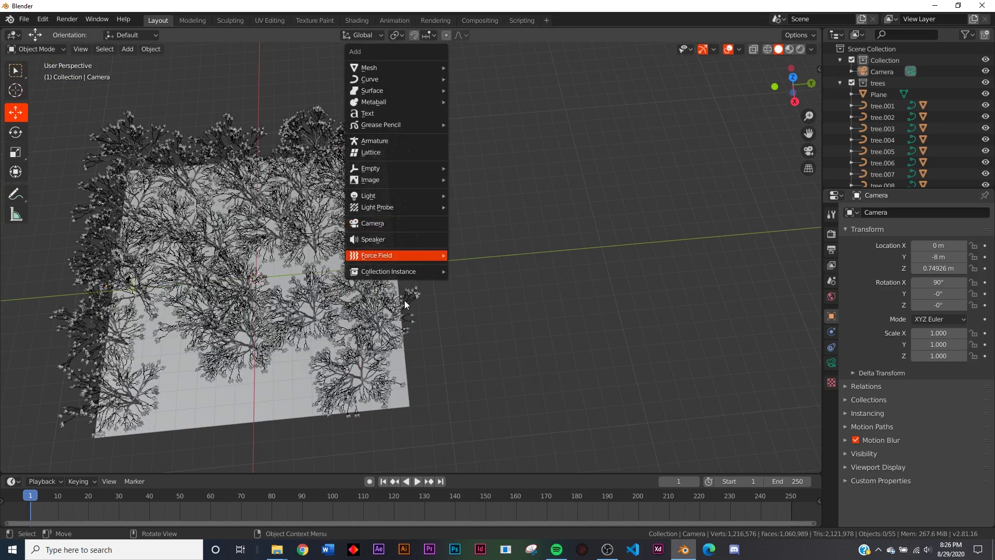
pyautogui.hotkey('shift', 'a')
pyautogui.moveTo(476, 289)
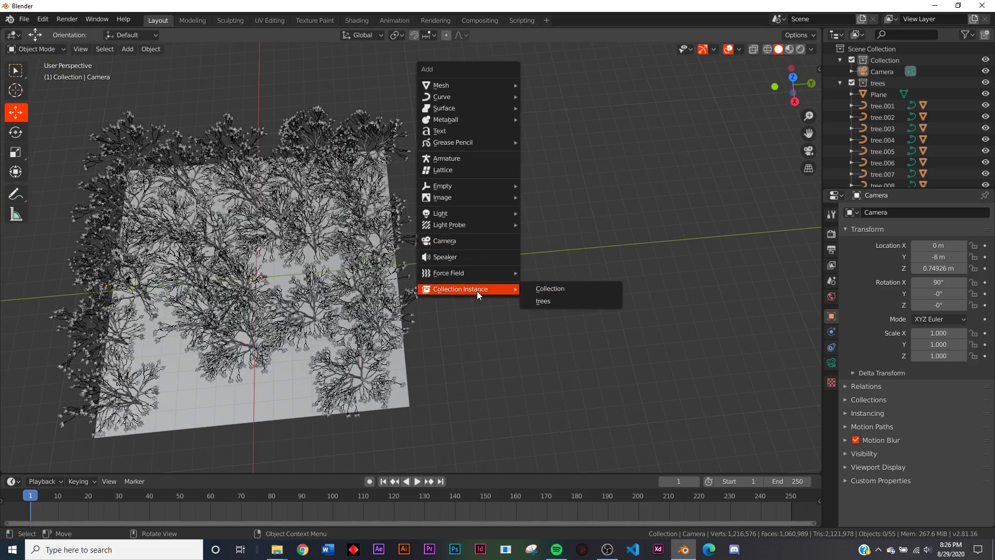
pyautogui.click(551, 302)
pyautogui.moveTo(540, 309); pyautogui.dragTo(519, 285, button='middle')
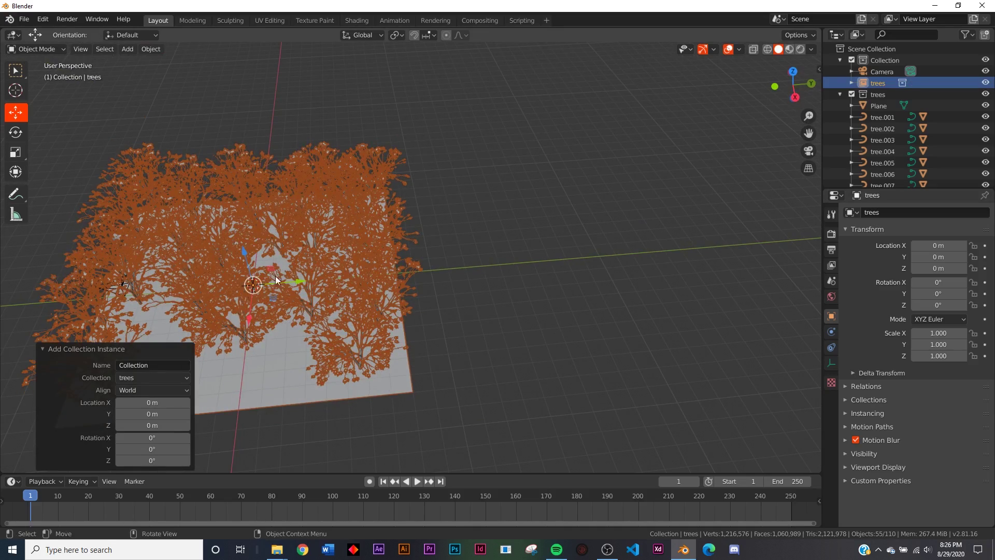
pyautogui.moveTo(299, 282); pyautogui.dragTo(584, 293)
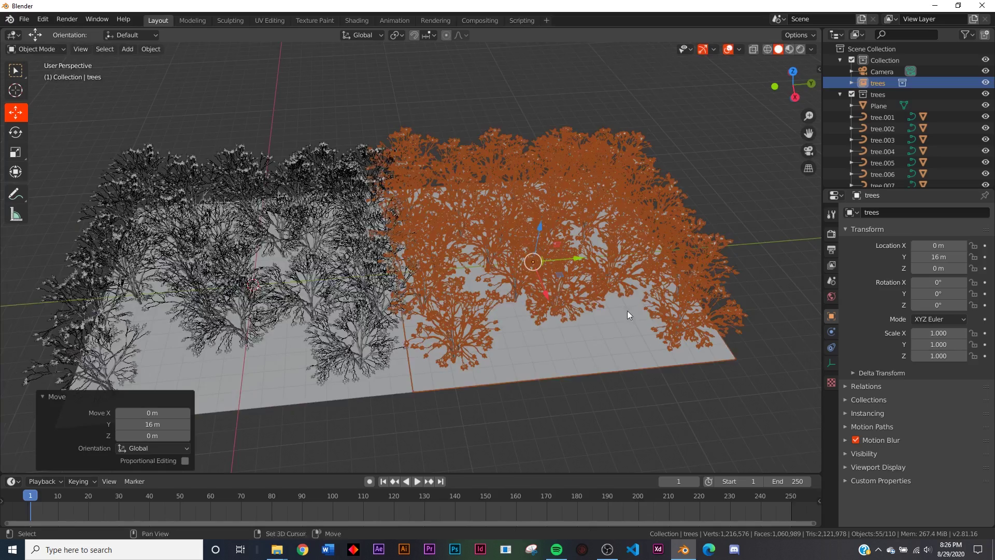
# Duplicate the trees instance and move the copy about 16.4 m along Y to extend the row.
pyautogui.keyDown('shift'); pyautogui.moveTo(629, 313); pyautogui.dragTo(418, 337, button='middle'); pyautogui.keyUp('shift')
pyautogui.hotkey('shift', 'd')
pyautogui.rightClick(476, 289)
pyautogui.press('g')
pyautogui.press('y')
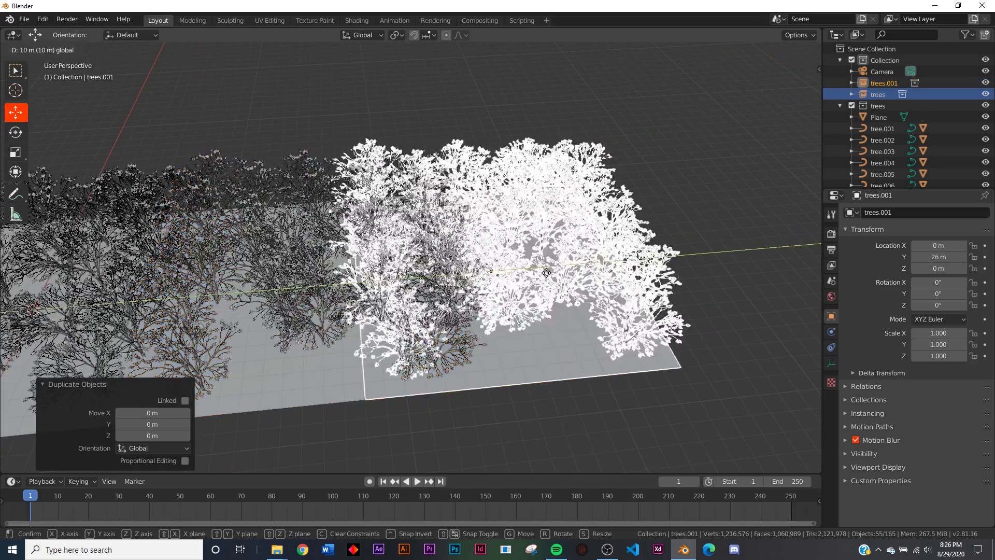
pyautogui.moveTo(637, 272); pyautogui.dragTo(637, 278)
pyautogui.keyDown('shift'); pyautogui.moveTo(636, 281); pyautogui.dragTo(370, 299, button='middle'); pyautogui.keyUp('shift')
pyautogui.hotkey('shift', 'd')
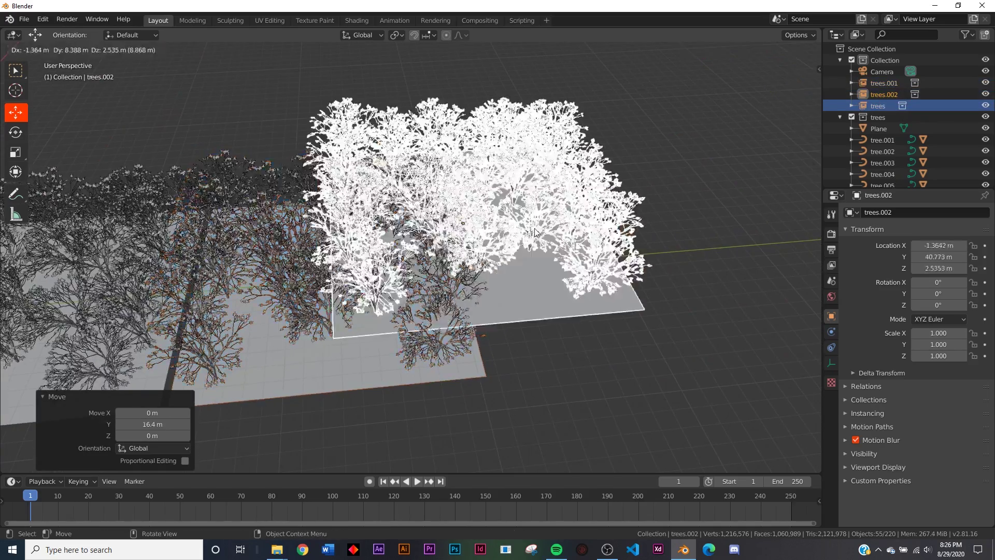
pyautogui.rightClick(460, 245)
pyautogui.press('Delete')
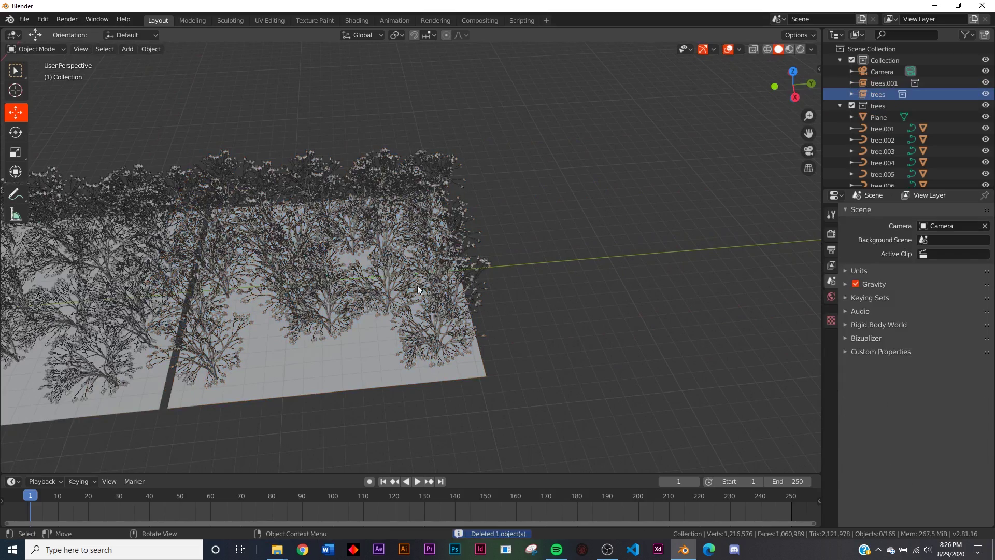
# Move the farthest trees instance about -0.549 m along Y to close the gap between the patches.
pyautogui.click(407, 313)
pyautogui.moveTo(371, 280); pyautogui.dragTo(360, 284)
# Add another collection instance of trees and move it 16 m along X, beside the original patch.
pyautogui.scroll(-4, 357, 283)
pyautogui.keyDown('shift'); pyautogui.moveTo(233, 299); pyautogui.dragTo(505, 251, button='middle'); pyautogui.keyUp('shift')
pyautogui.hotkey('shift', 'a')
pyautogui.moveTo(434, 245)
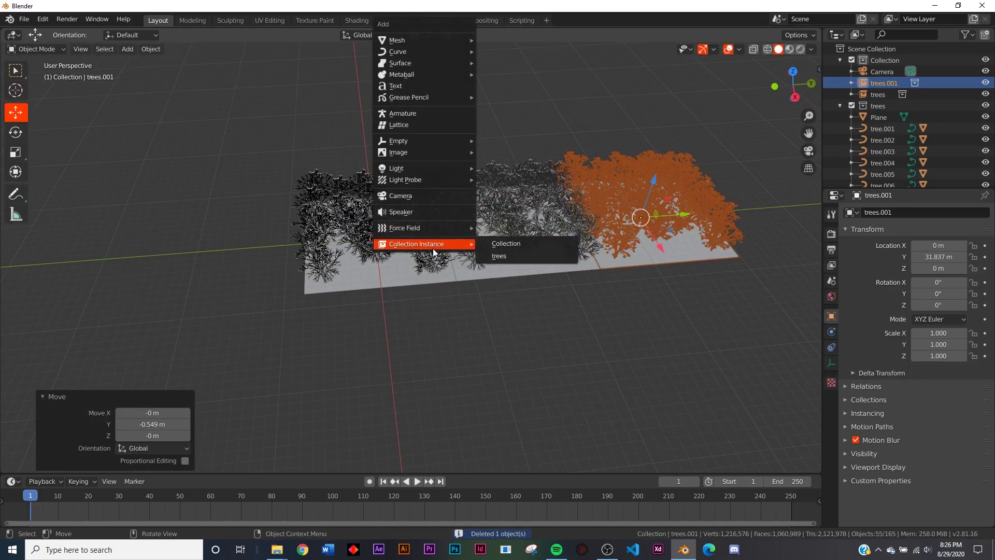
pyautogui.click(514, 261)
pyautogui.moveTo(514, 262); pyautogui.dragTo(556, 288, button='middle')
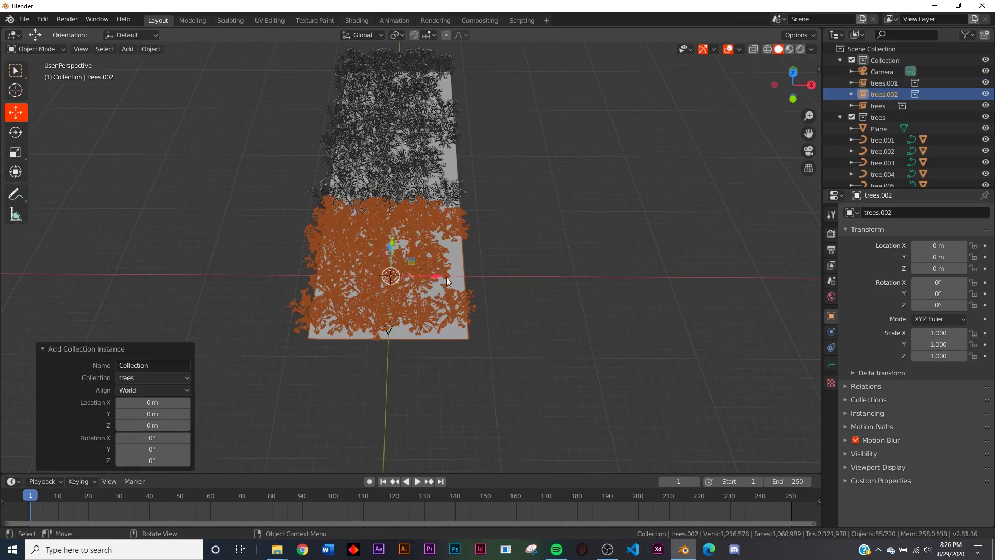
pyautogui.press('g')
pyautogui.press('x')
pyautogui.click(584, 270)
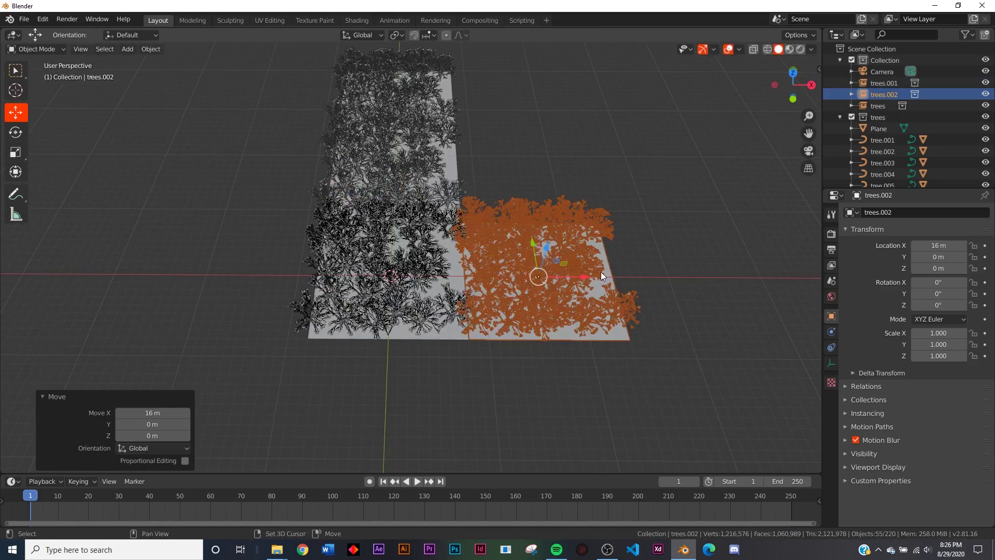
# Duplicate the side trees instance and move the copy along X to the opposite side of the original patch.
pyautogui.hotkey('shift', 'd')
pyautogui.rightClick(572, 280)
pyautogui.keyDown('ctrl'); pyautogui.moveTo(572, 278); pyautogui.dragTo(276, 278); pyautogui.keyUp('ctrl')
# Duplicate both side trees instances together and move the copies 16 m along Y to form a second row.
pyautogui.keyDown('shift'); pyautogui.click(559, 275); pyautogui.keyUp('shift')
pyautogui.hotkey('shift', 'd')
pyautogui.rightClick(594, 251)
pyautogui.moveTo(557, 234); pyautogui.dragTo(549, 275, button='middle')
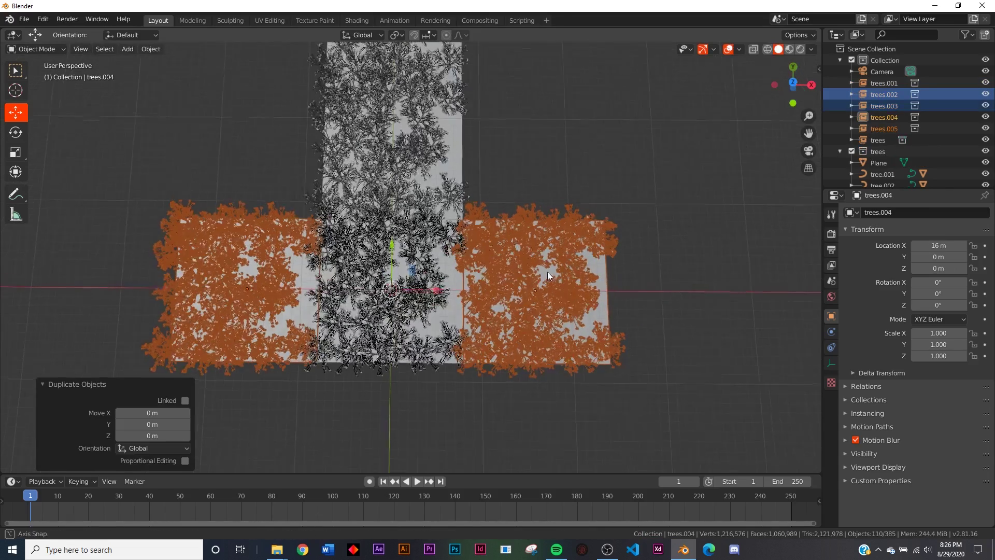
pyautogui.keyDown('ctrl'); pyautogui.moveTo(391, 251); pyautogui.dragTo(407, 111); pyautogui.keyUp('ctrl')
pyautogui.keyDown('shift'); pyautogui.moveTo(407, 111); pyautogui.dragTo(423, 172, button='middle'); pyautogui.keyUp('shift')
pyautogui.click(662, 79)
pyautogui.scroll(-2, 423, 160)
# Duplicate the two second-row side instances and move the copies along Y to 31.9 m, filling the third row.
pyautogui.click(417, 244)
pyautogui.click(433, 248)
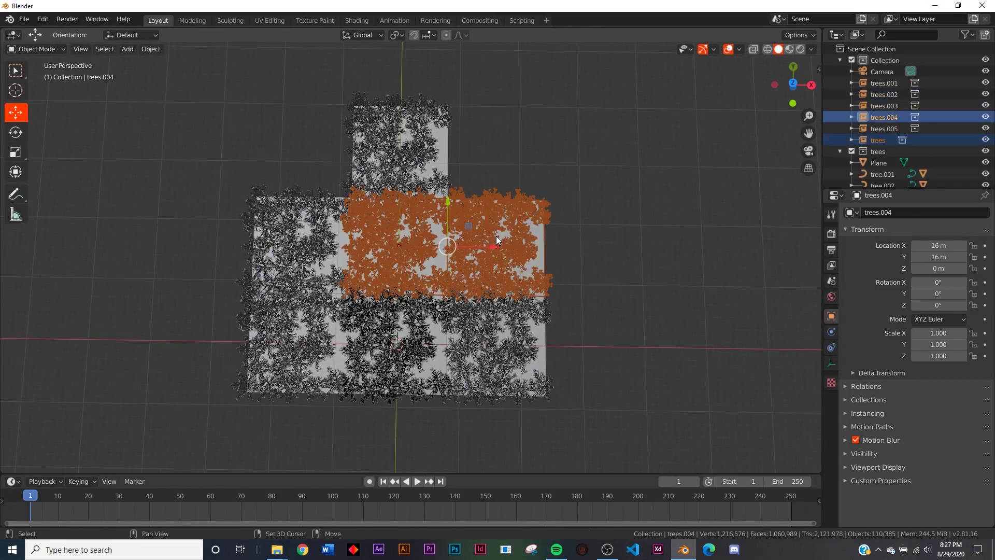
pyautogui.click(433, 249)
pyautogui.keyDown('shift'); pyautogui.click(480, 241); pyautogui.keyUp('shift')
pyautogui.hotkey('shift', 'd')
pyautogui.rightClick(530, 213)
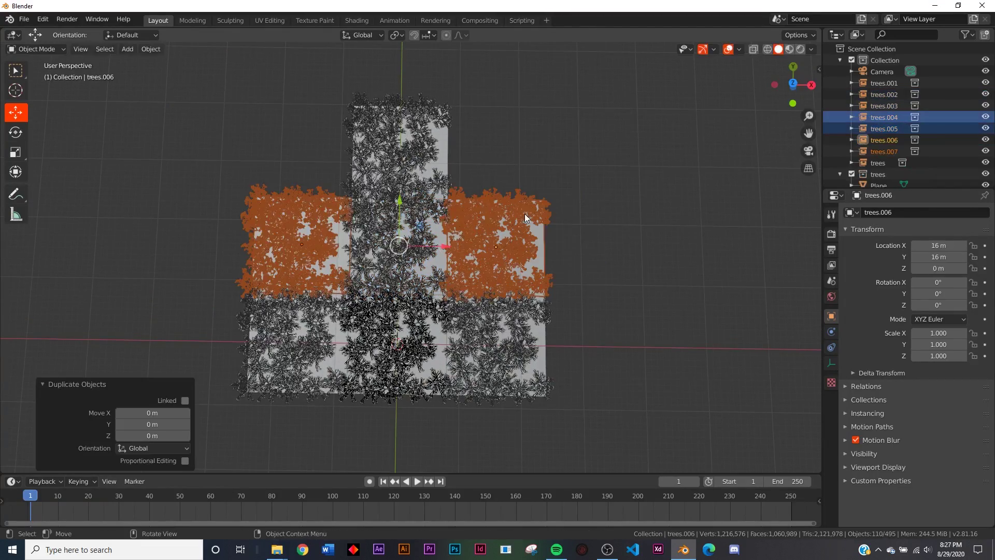
pyautogui.scroll(4, 426, 189)
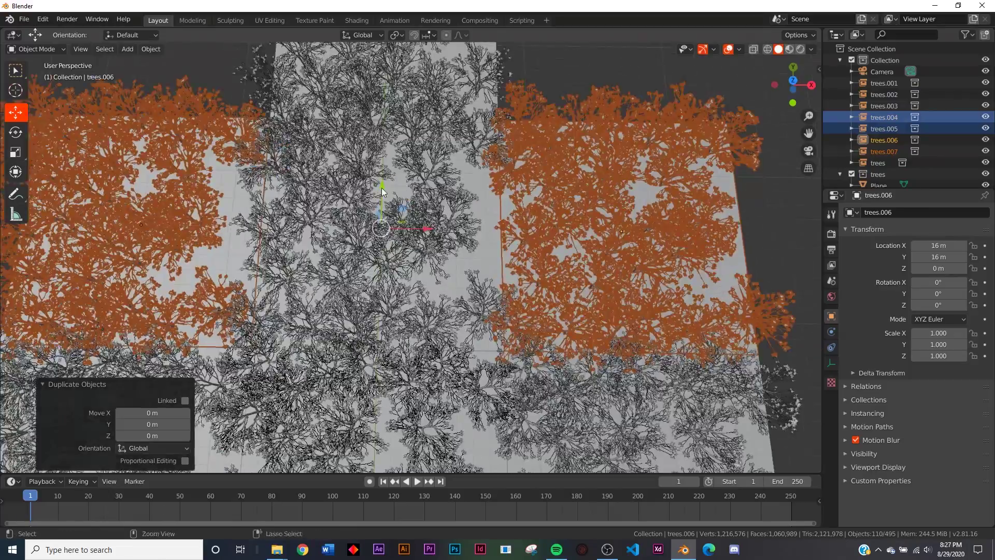
pyautogui.press('g')
pyautogui.press('y')
pyautogui.click(386, 410)
pyautogui.moveTo(504, 451); pyautogui.dragTo(502, 317, button='middle')
pyautogui.scroll(-3, 501, 318)
pyautogui.click(509, 363)
# Look through the camera with its frame fitted to the viewport and set the animation's end frame to 120.
pyautogui.moveTo(402, 277); pyautogui.dragTo(454, 257, button='middle')
pyautogui.press('KP_0')
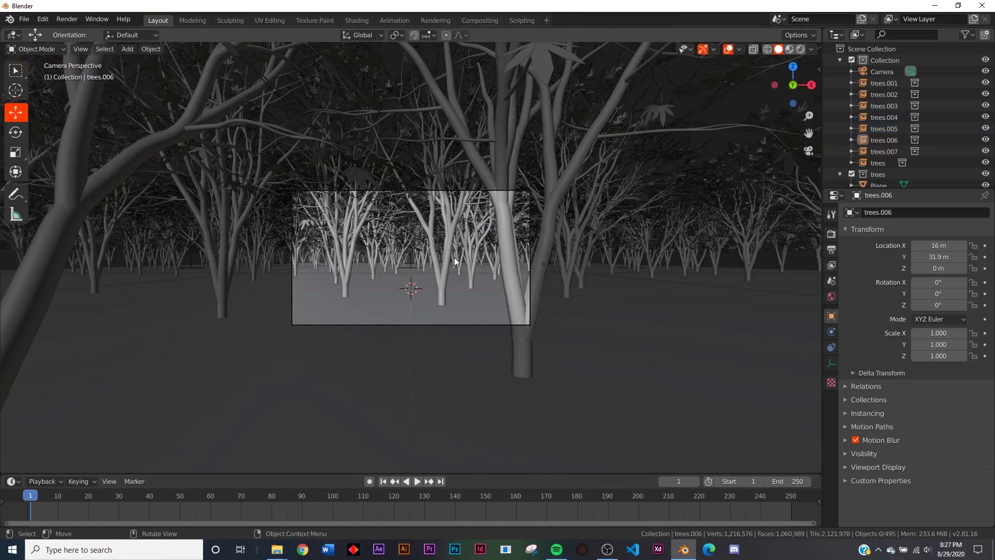
pyautogui.press('Home')
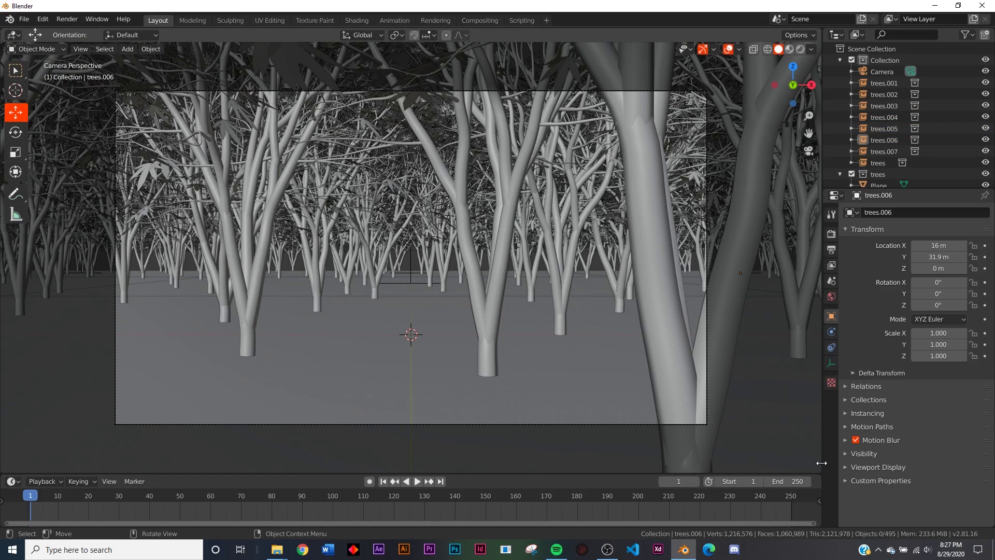
pyautogui.click(786, 480)
pyautogui.write('120')
pyautogui.press('Return')
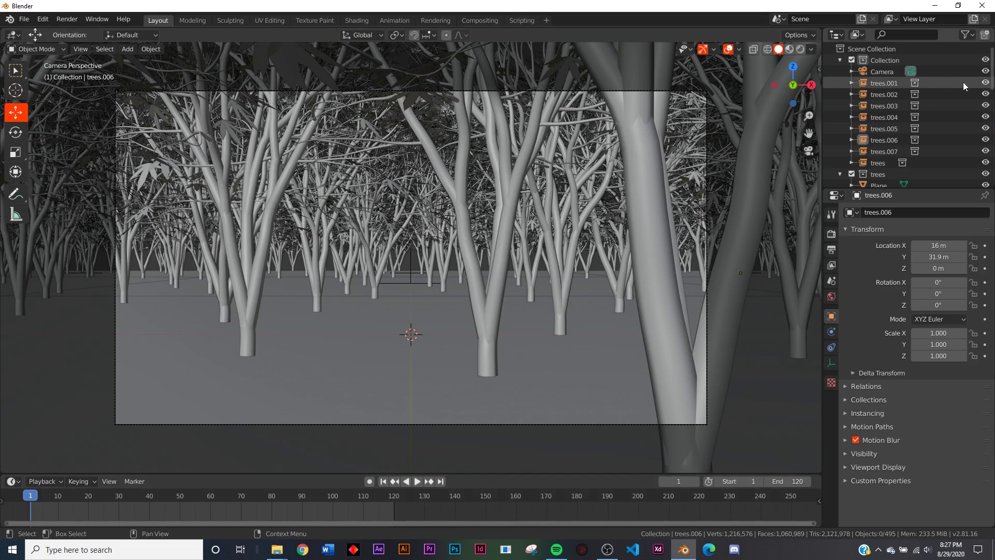
# Widen the camera's view by setting its focal length to about 28.4 mm.
pyautogui.click(872, 72)
pyautogui.click(832, 363)
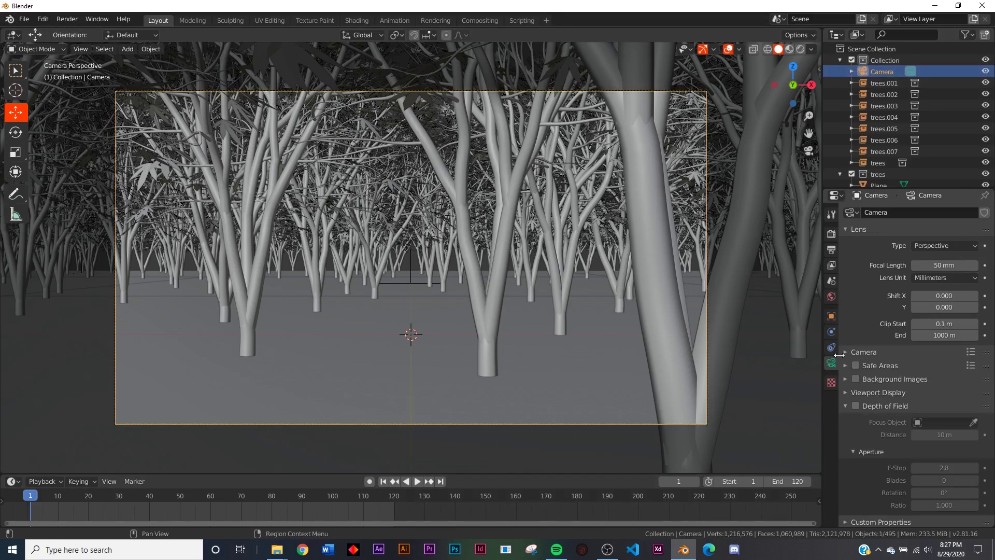
pyautogui.moveTo(944, 265); pyautogui.dragTo(893, 265)
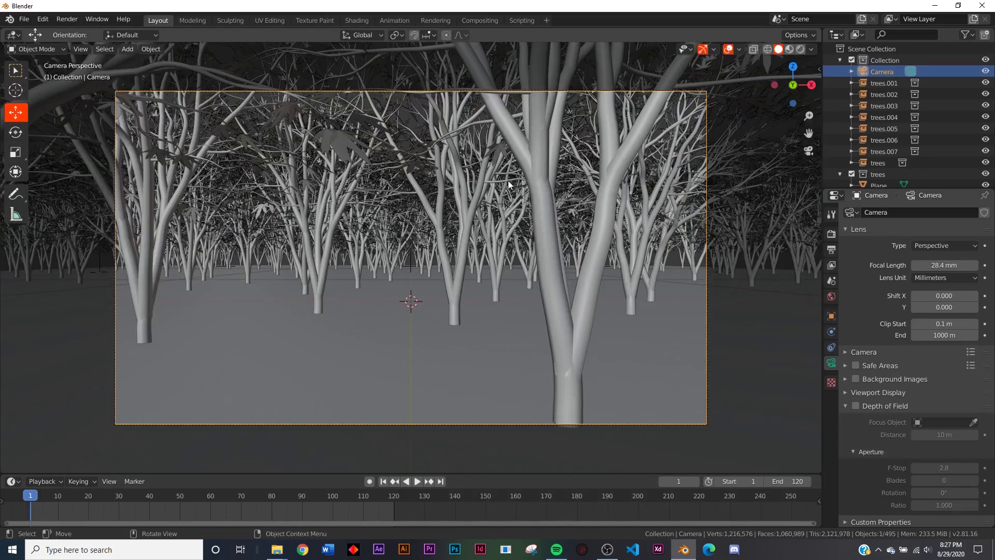
# Move the camera about -0.133 m in X and -0.326 m in Z, and trackball-rotate it about 4.01° and 0.573°.
pyautogui.press('g')
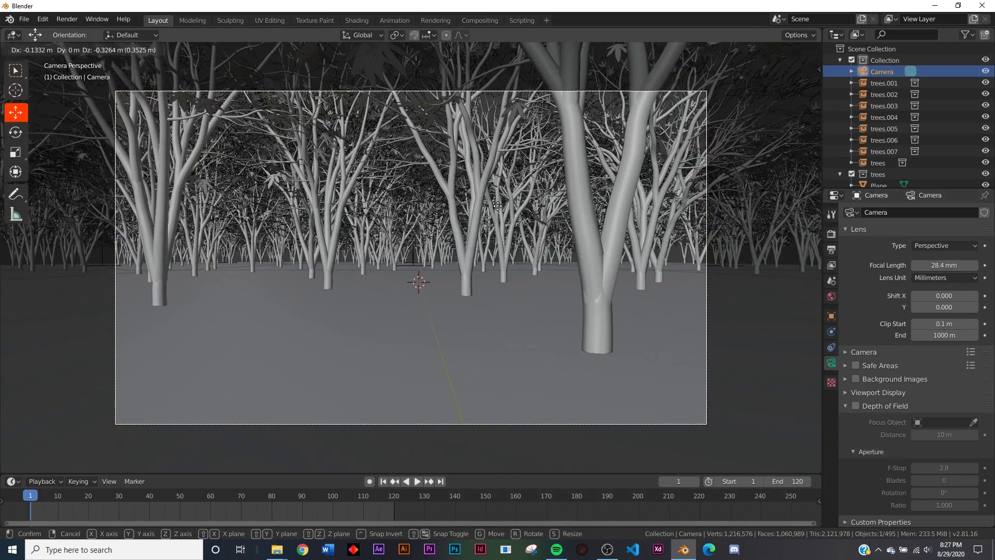
pyautogui.click(497, 206)
pyautogui.press('r')
pyautogui.press('r')
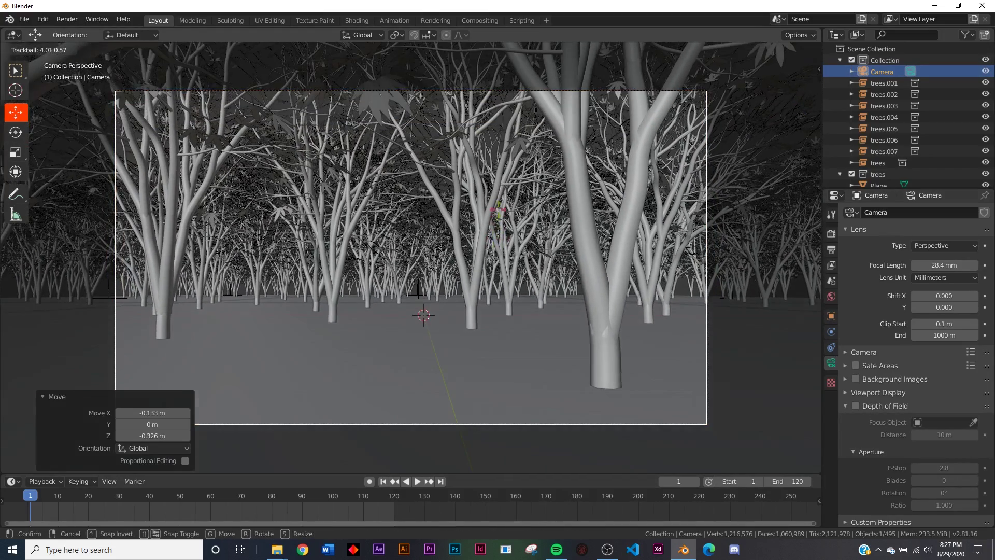
pyautogui.click(498, 210)
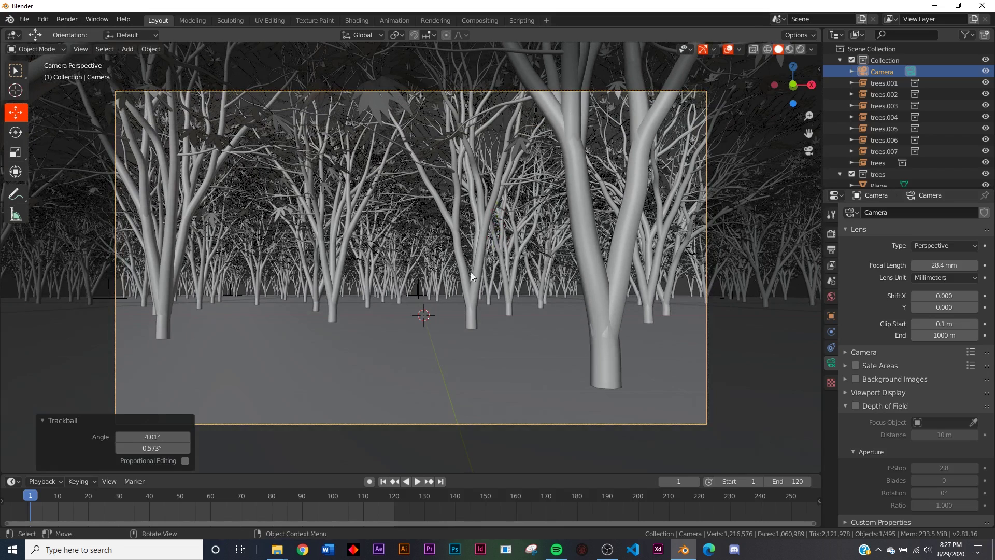
# Check in the animation preferences that the default keyframe interpolation is Linear.
pyautogui.click(832, 317)
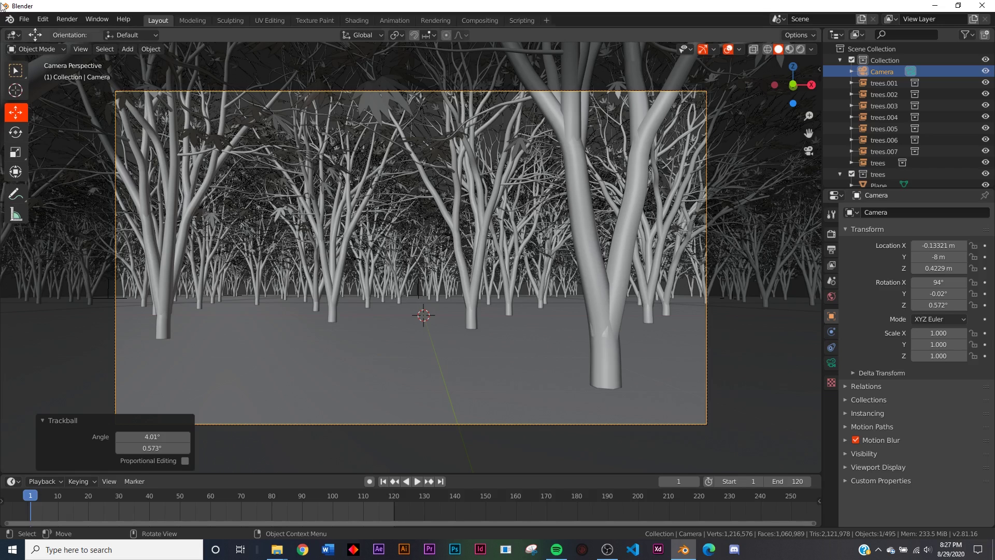
pyautogui.click(43, 20)
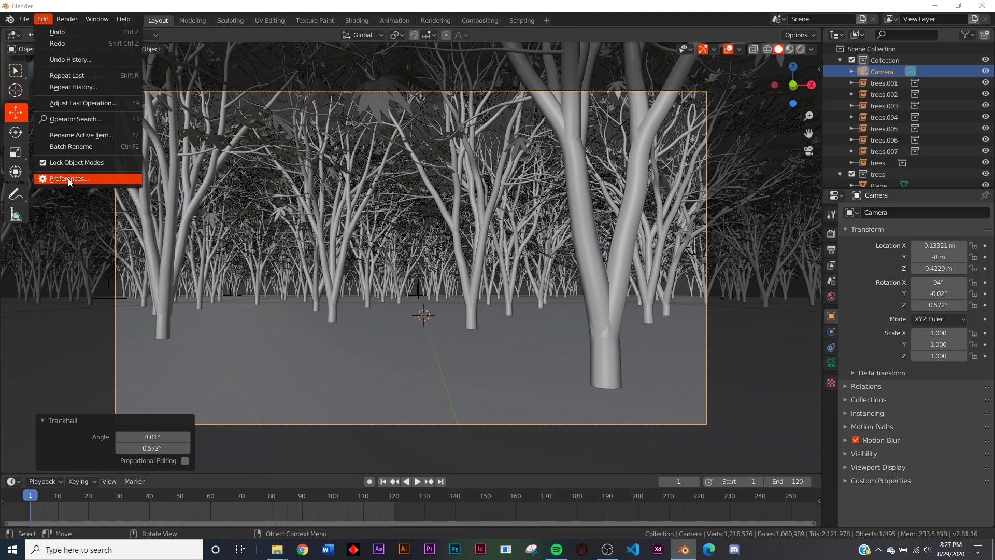
pyautogui.click(67, 179)
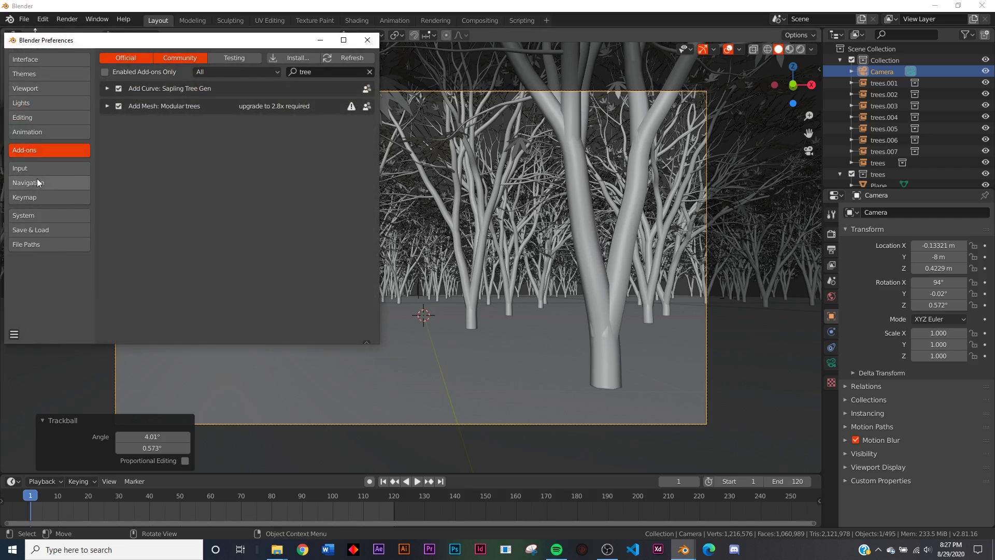
pyautogui.click(35, 135)
pyautogui.click(275, 249)
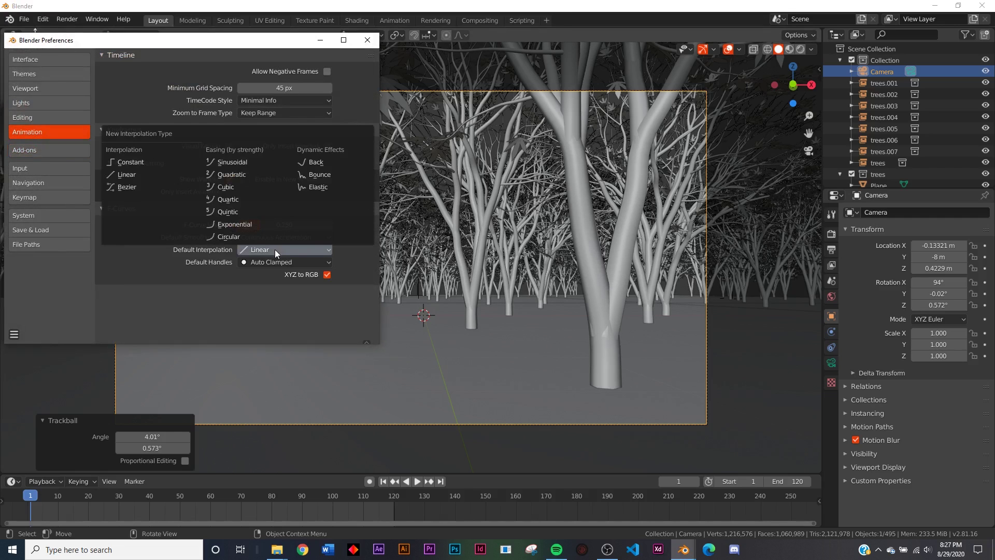
pyautogui.click(275, 250)
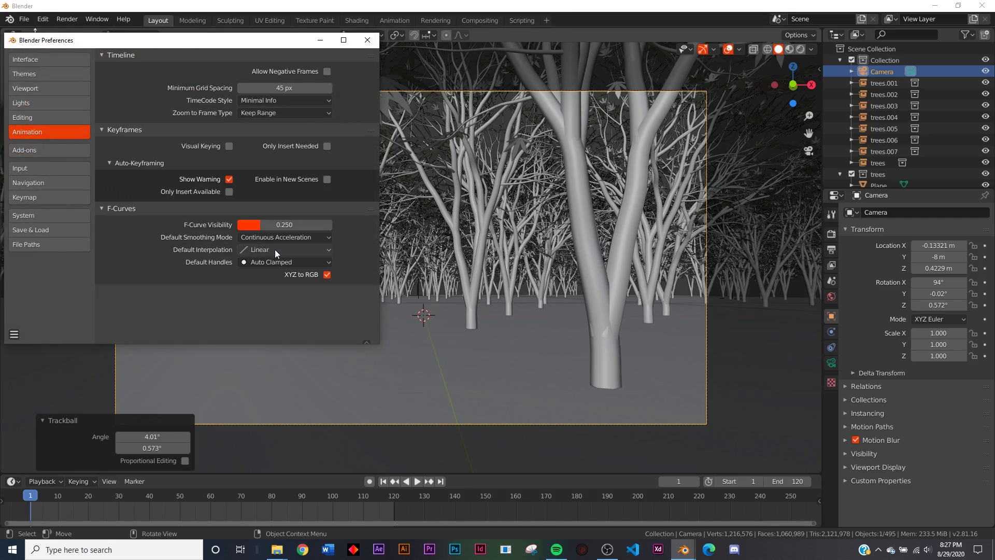
pyautogui.click(367, 40)
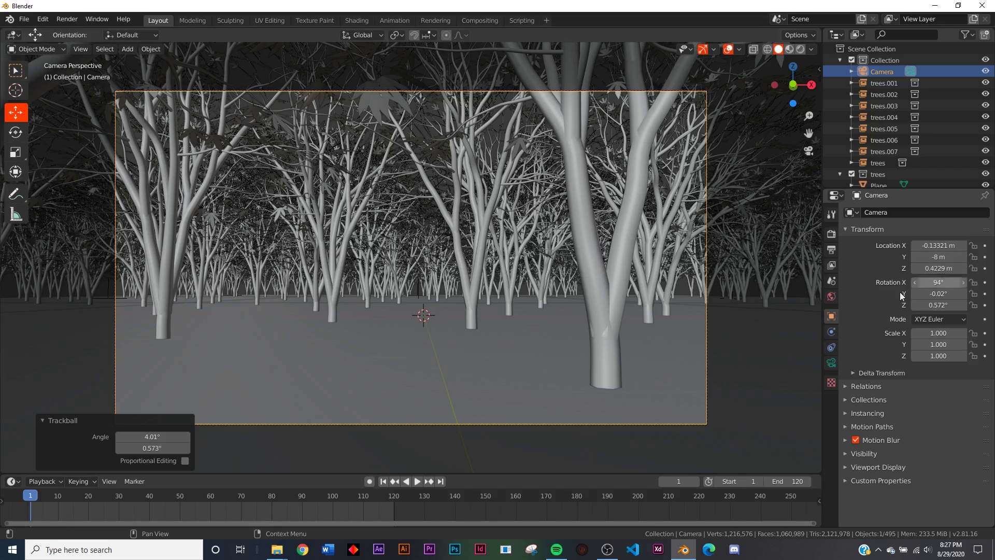
# Go to frame 0 and keyframe the camera's Y location at -8 m.
pyautogui.press('Left')
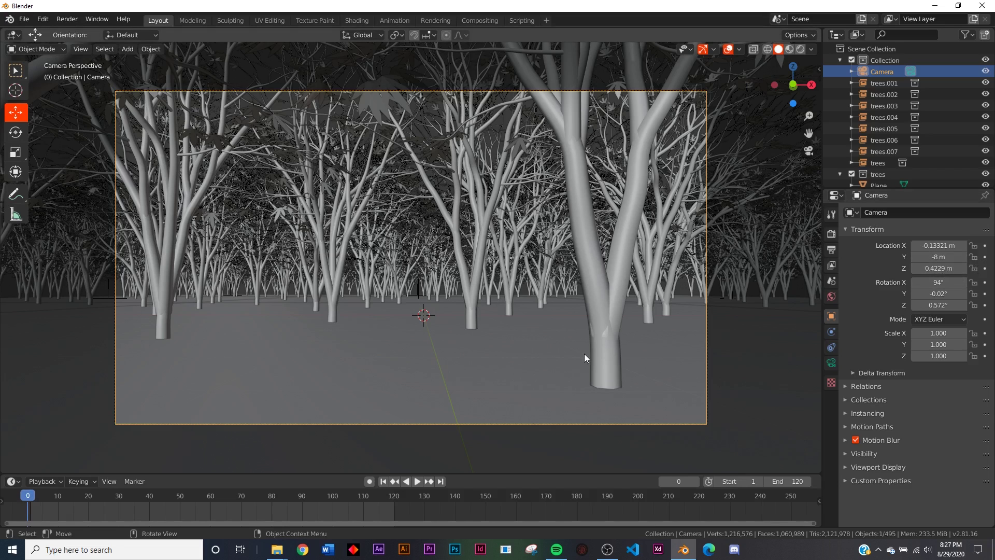
pyautogui.moveTo(440, 494); pyautogui.dragTo(573, 490, button='middle')
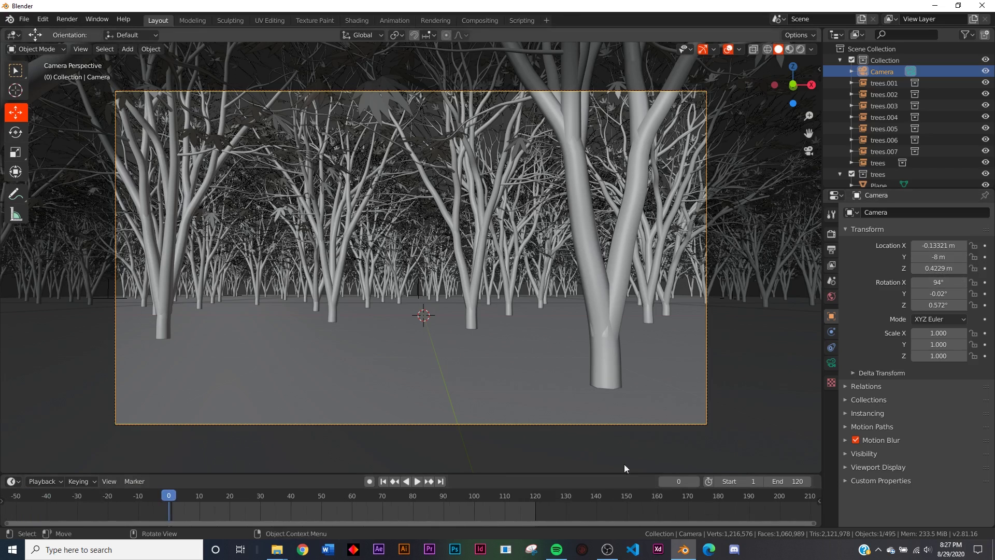
pyautogui.click(985, 258)
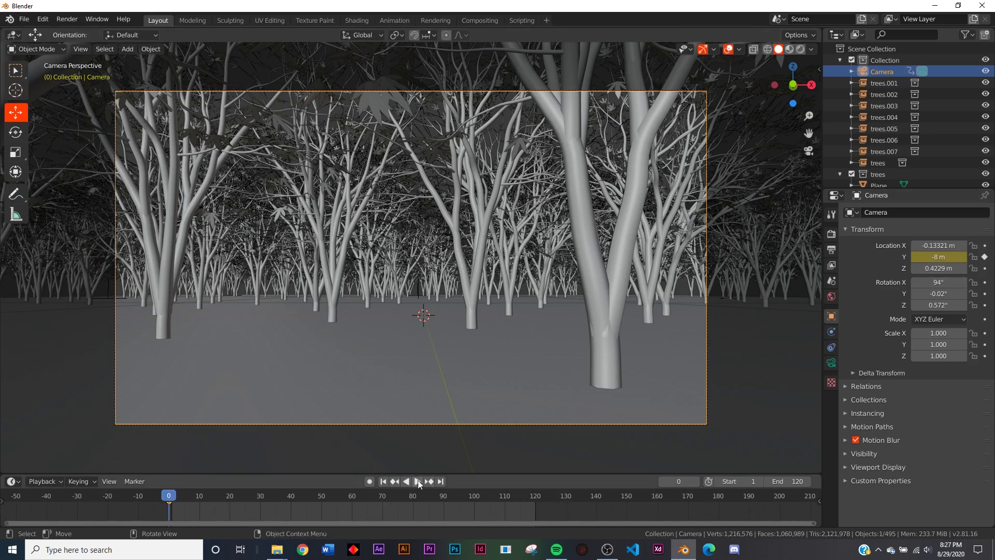
# Set the camera's Y location to 8 m at frame 120 and keyframe it.
pyautogui.click(442, 481)
pyautogui.click(939, 257)
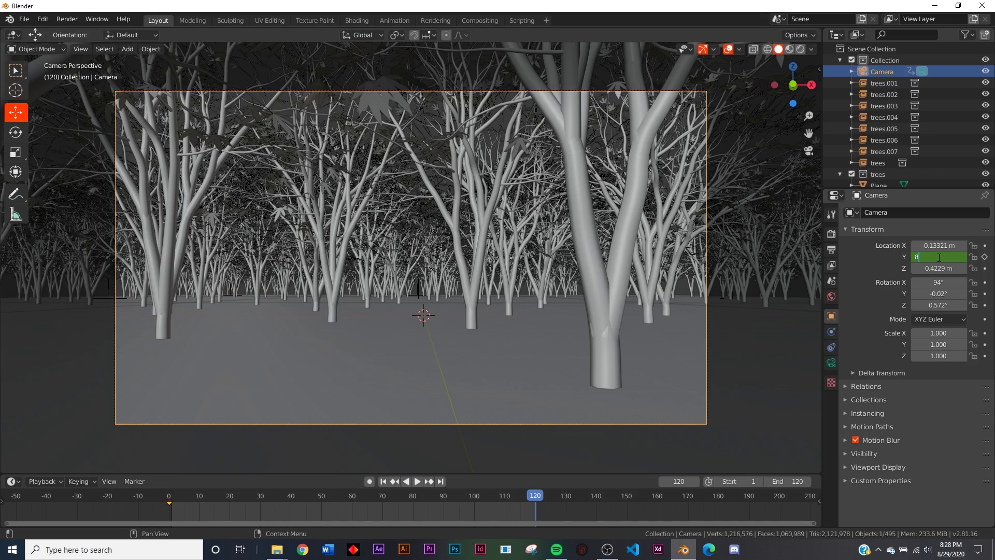
pyautogui.press('Return')
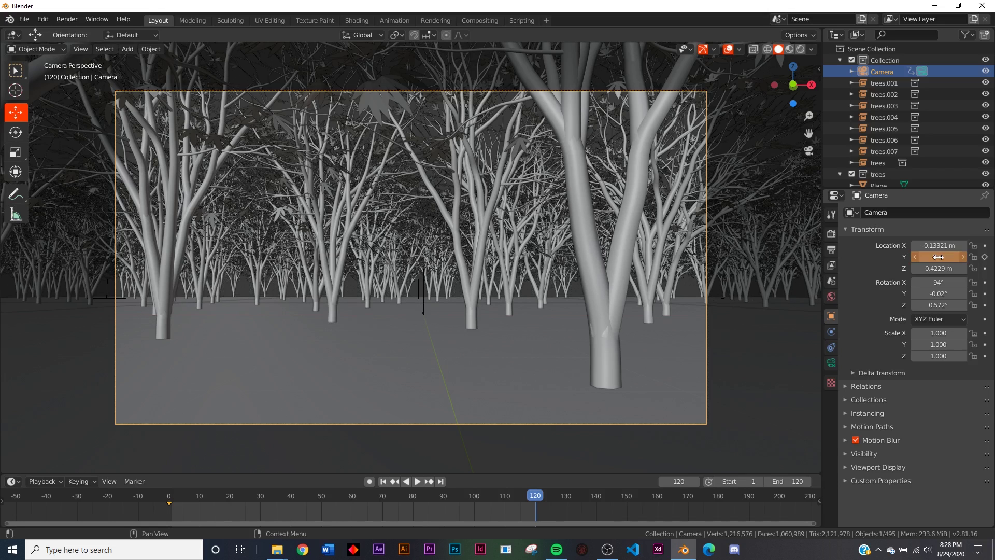
pyautogui.click(985, 256)
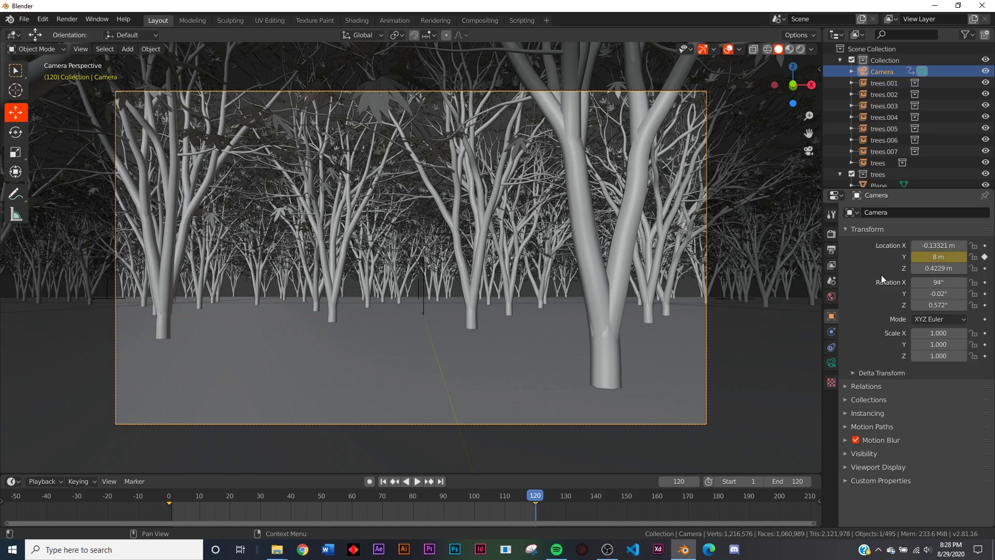
# Play back the camera's movement through the forest and return to the start frame.
pyautogui.click(417, 482)
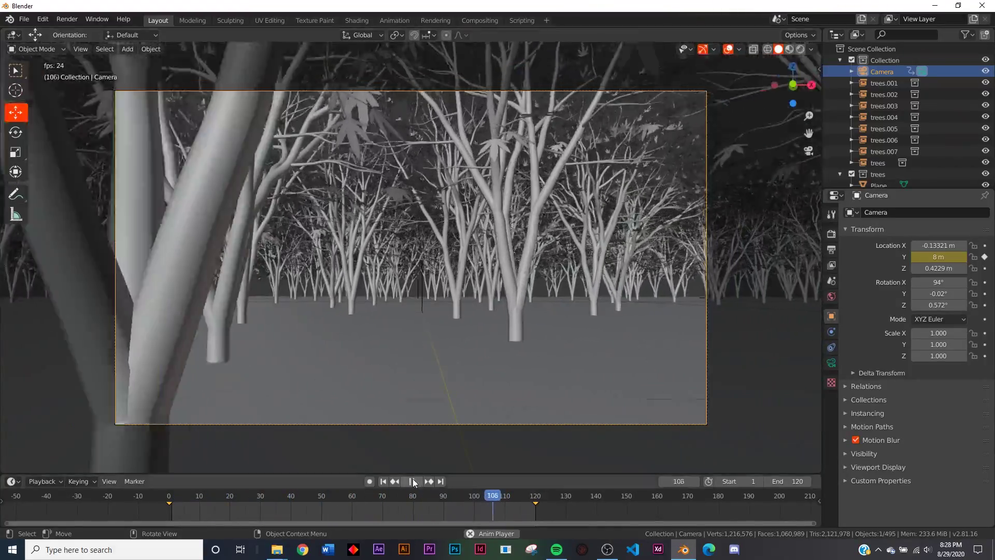
pyautogui.click(412, 481)
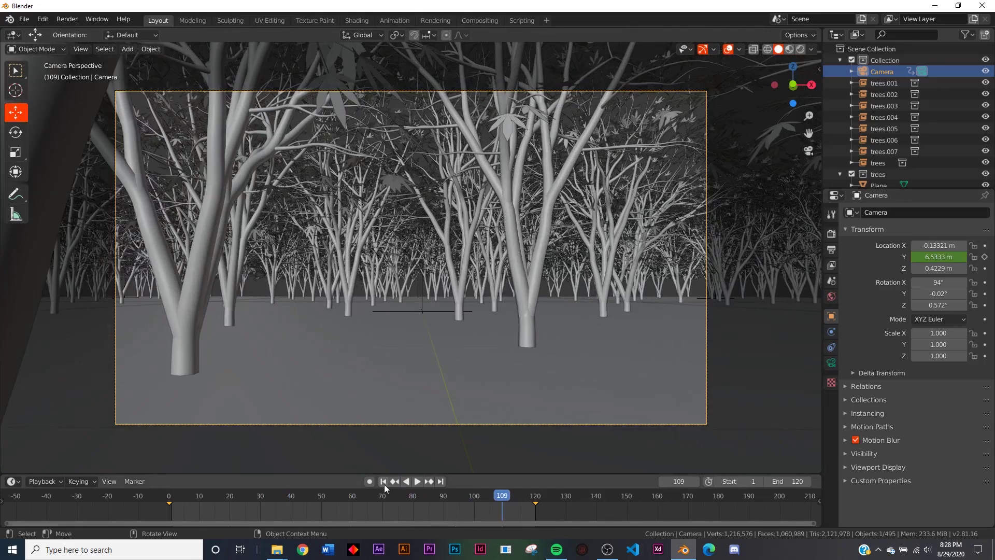
pyautogui.click(384, 482)
# Subdivide the ground plane's mesh with 50 cuts.
pyautogui.click(437, 384)
pyautogui.press('Tab')
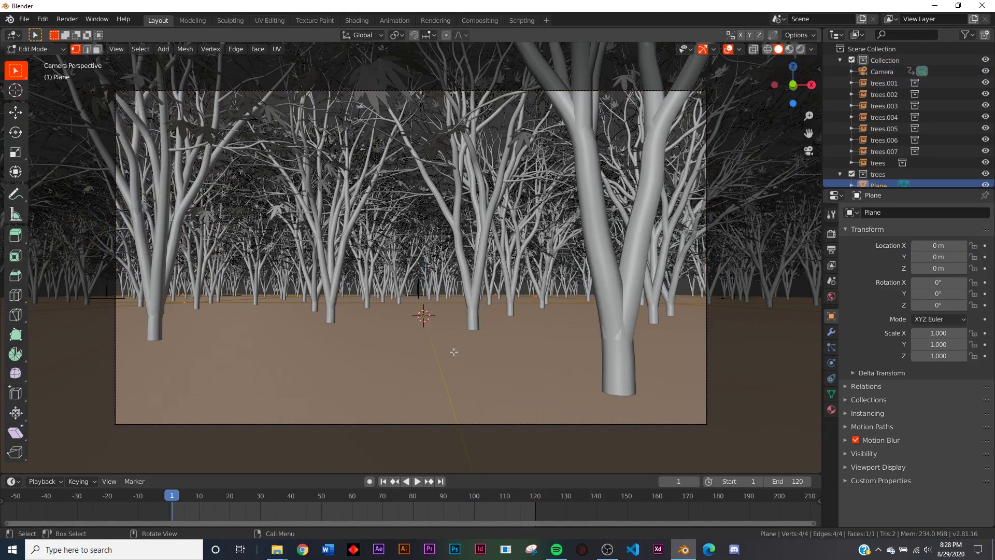
pyautogui.rightClick(453, 351)
pyautogui.click(424, 262)
pyautogui.click(142, 387)
pyautogui.write('50')
pyautogui.press('Return')
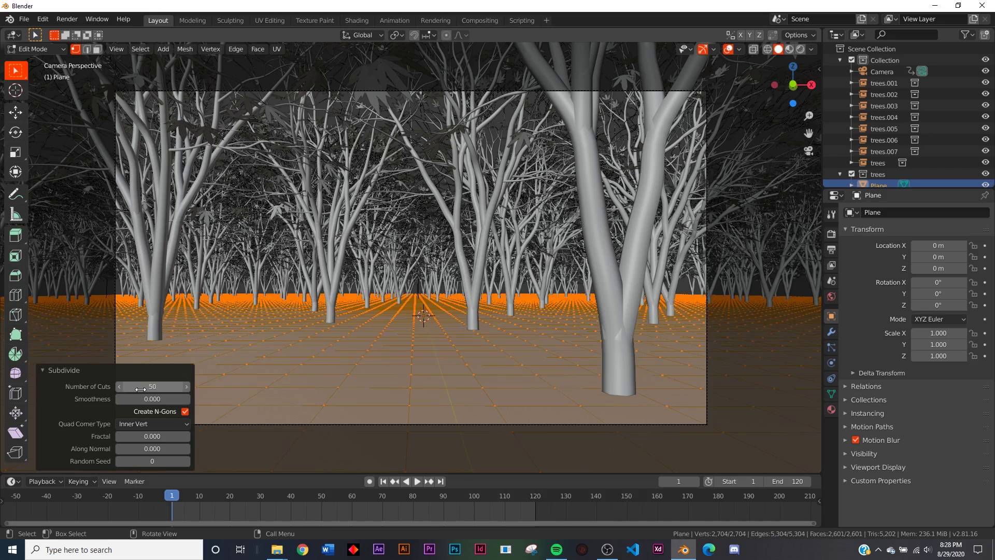
pyautogui.press('Tab')
# Add a Displace modifier with a new texture to the ground plane and set its strength to 0.1.
pyautogui.click(832, 332)
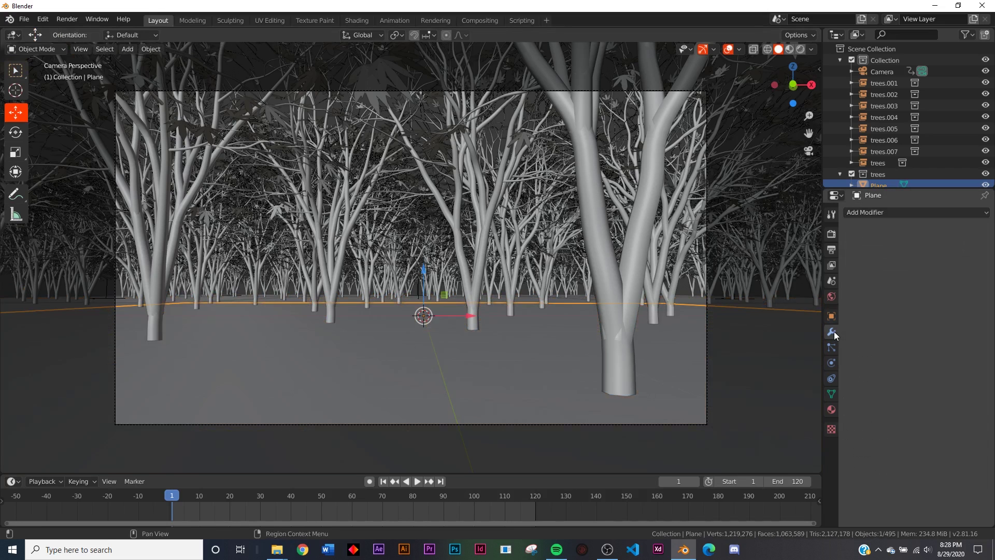
pyautogui.click(902, 212)
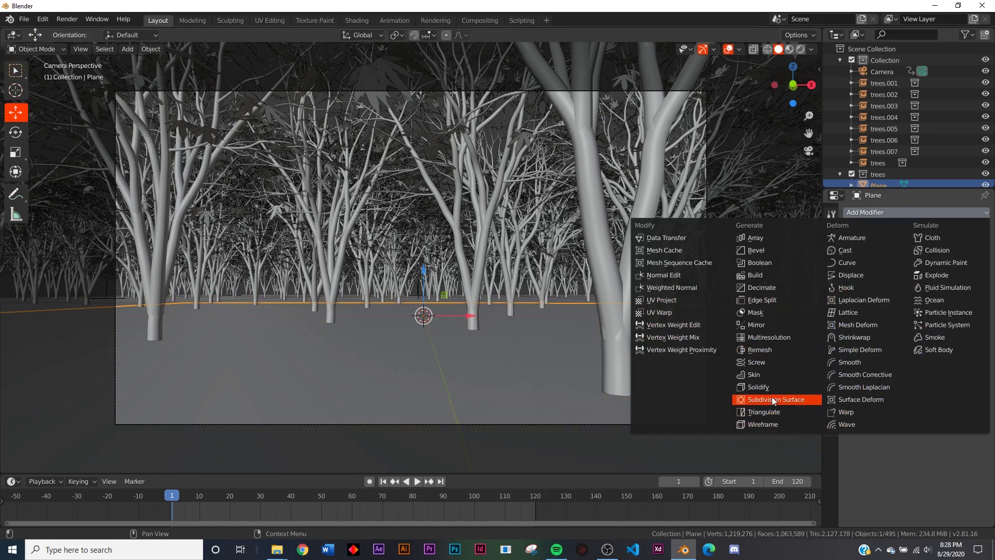
pyautogui.click(868, 276)
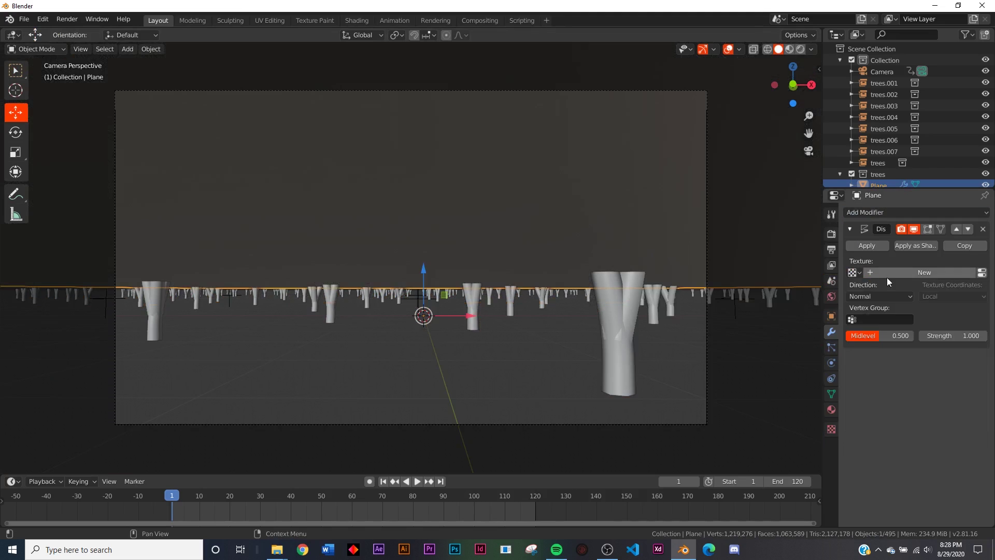
pyautogui.click(927, 273)
pyautogui.click(958, 336)
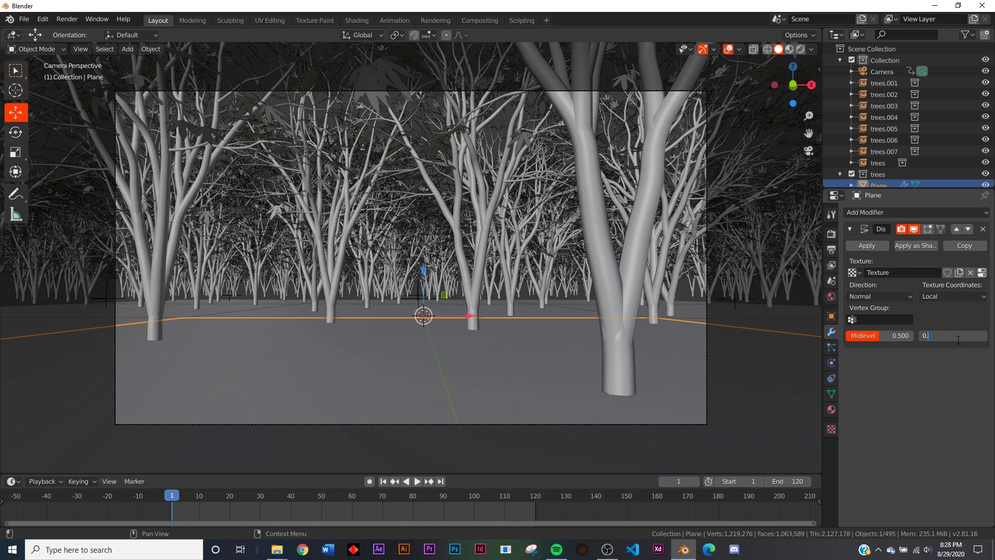
pyautogui.press('Return')
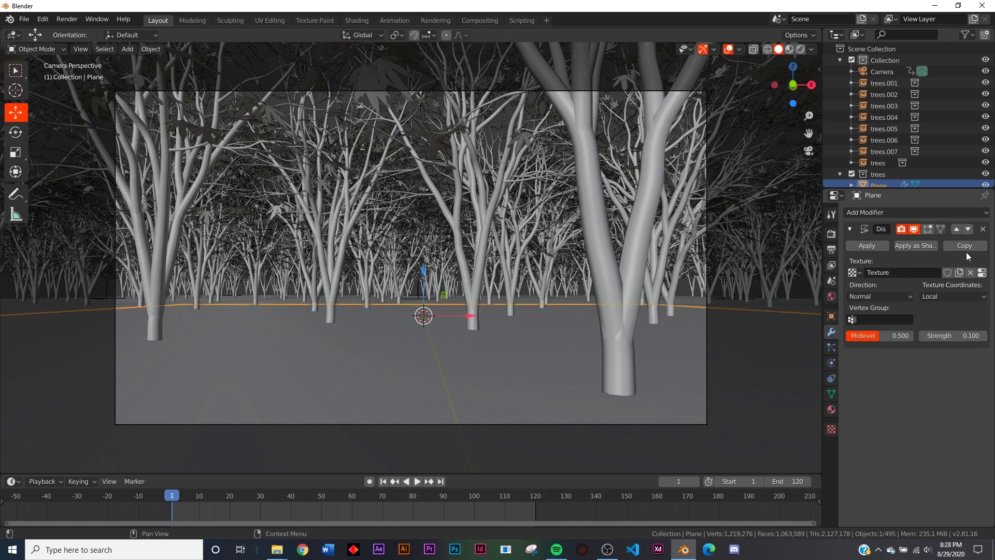
# Change the displacement texture's type to Clouds and set its size to about 1.95.
pyautogui.click(982, 273)
pyautogui.click(938, 245)
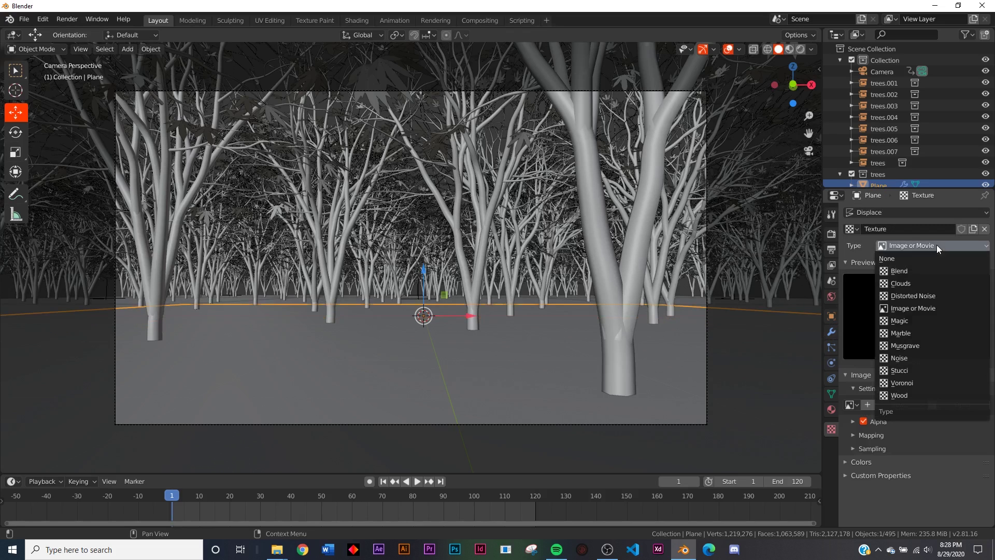
pyautogui.click(913, 283)
pyautogui.moveTo(952, 455); pyautogui.dragTo(977, 442)
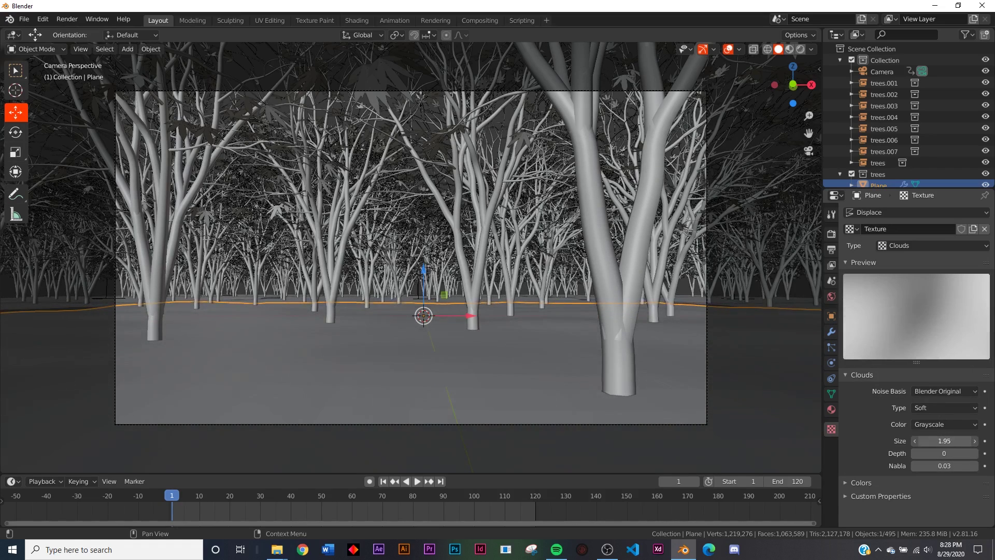
# Set the strength of the ground plane's Displace modifier to 0.56.
pyautogui.click(832, 331)
pyautogui.rightClick(375, 324)
pyautogui.click(376, 323)
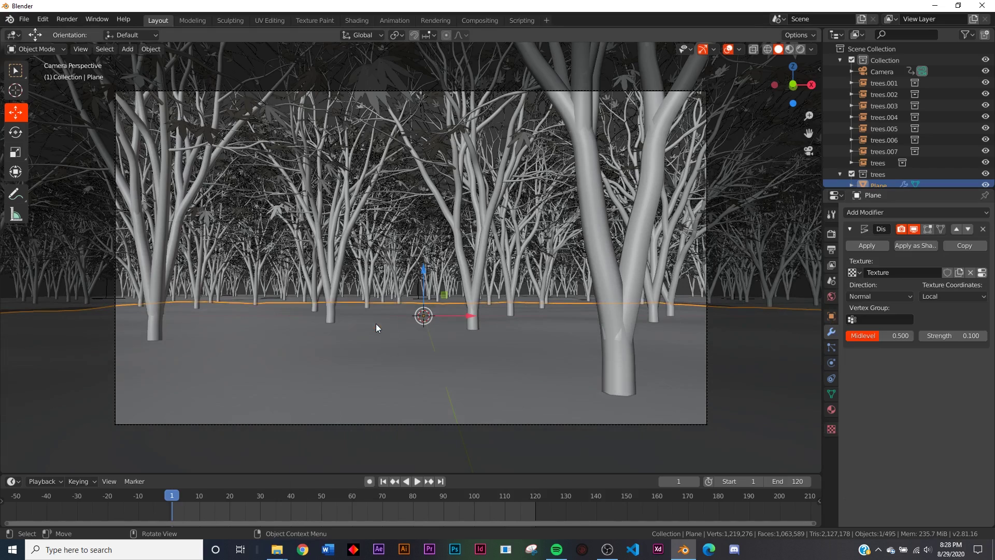
pyautogui.moveTo(939, 335); pyautogui.dragTo(959, 336)
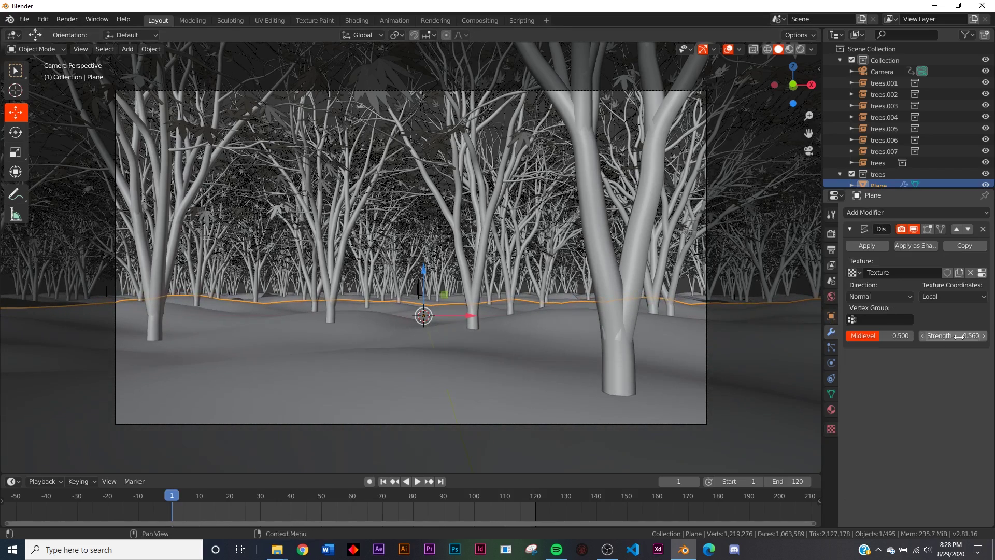
# Play back the camera animation with gizmos and overlays hidden, and return to the start frame.
pyautogui.click(421, 481)
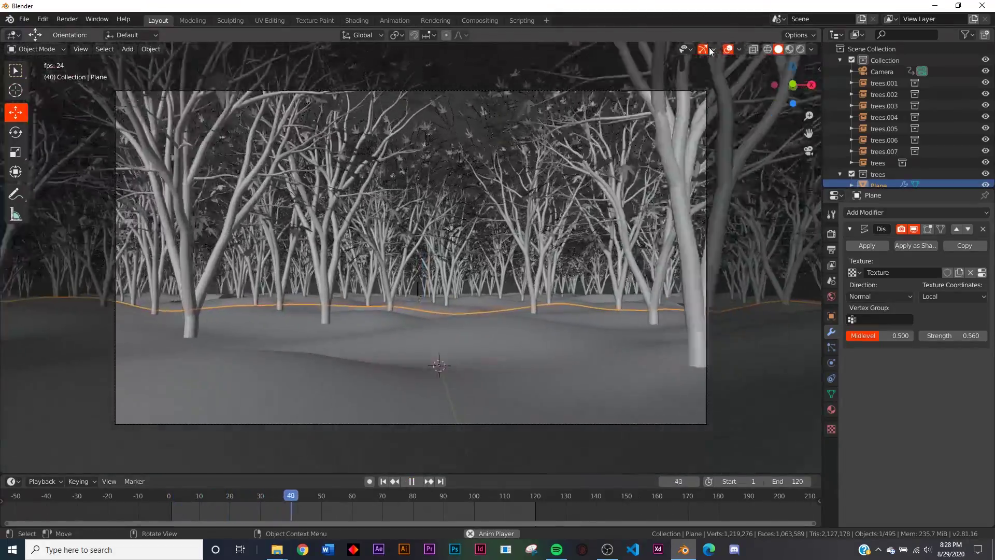
pyautogui.click(704, 50)
pyautogui.click(728, 50)
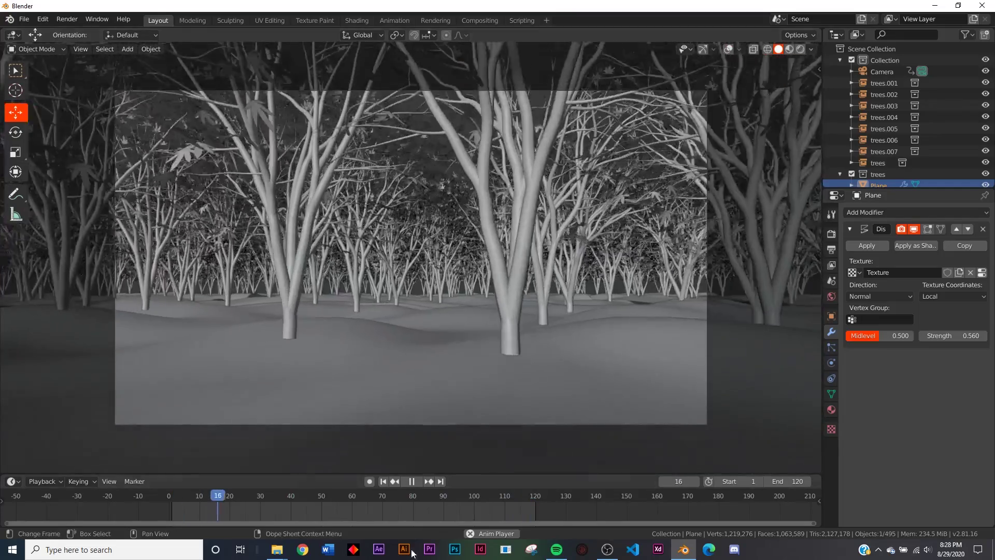
pyautogui.click(412, 482)
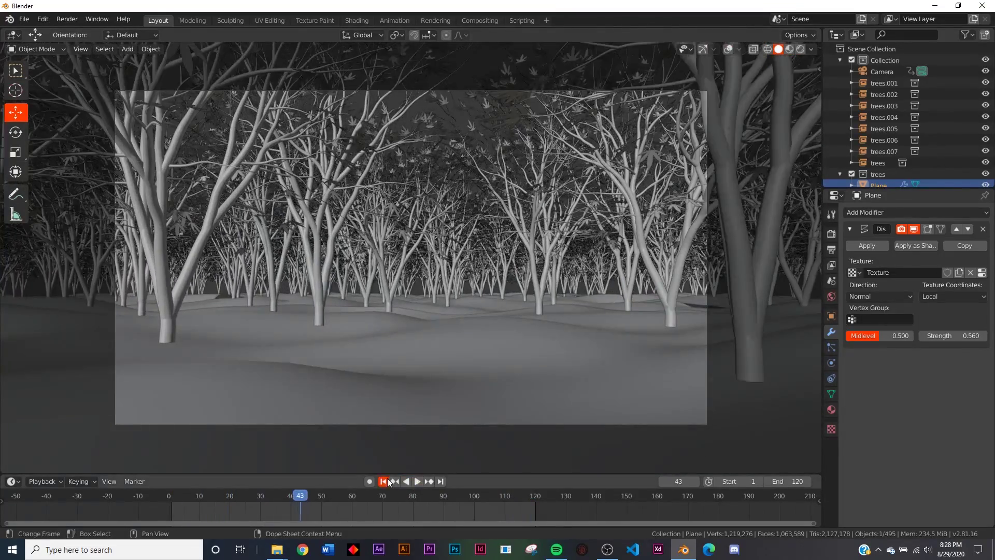
pyautogui.click(388, 481)
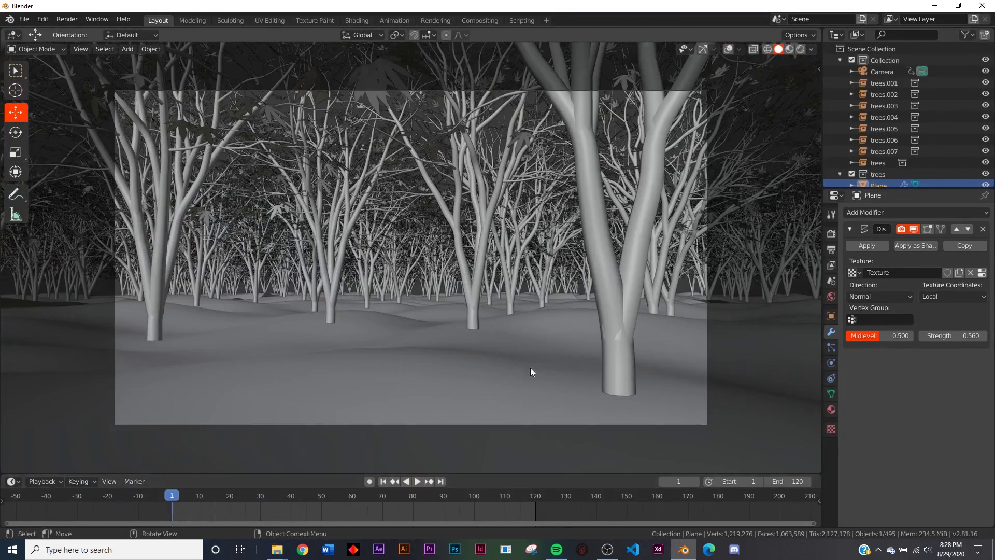
# Show the viewport gizmos and overlays and add a cube mesh at the world origin.
pyautogui.moveTo(544, 331); pyautogui.dragTo(543, 352, button='middle')
pyautogui.scroll(-5, 539, 357)
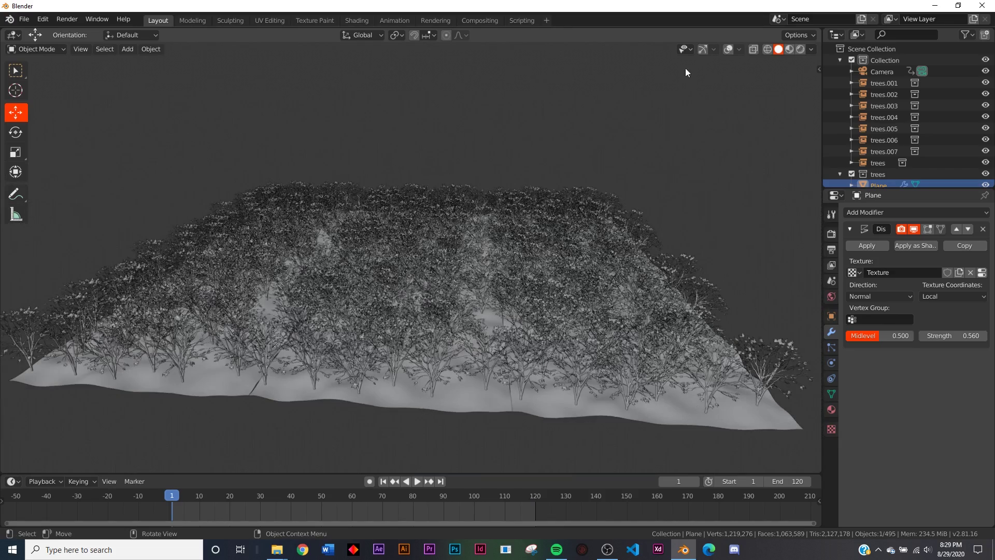
pyautogui.click(703, 48)
pyautogui.click(728, 49)
pyautogui.scroll(4, 540, 313)
pyautogui.moveTo(543, 313); pyautogui.dragTo(545, 264, button='middle')
pyautogui.hotkey('shift', 'a')
pyautogui.moveTo(503, 40)
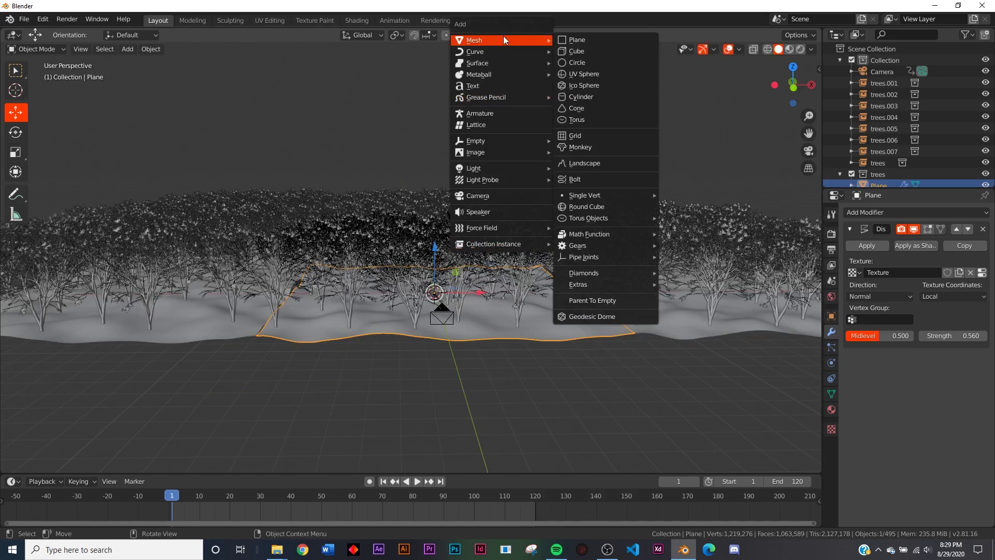
pyautogui.click(598, 50)
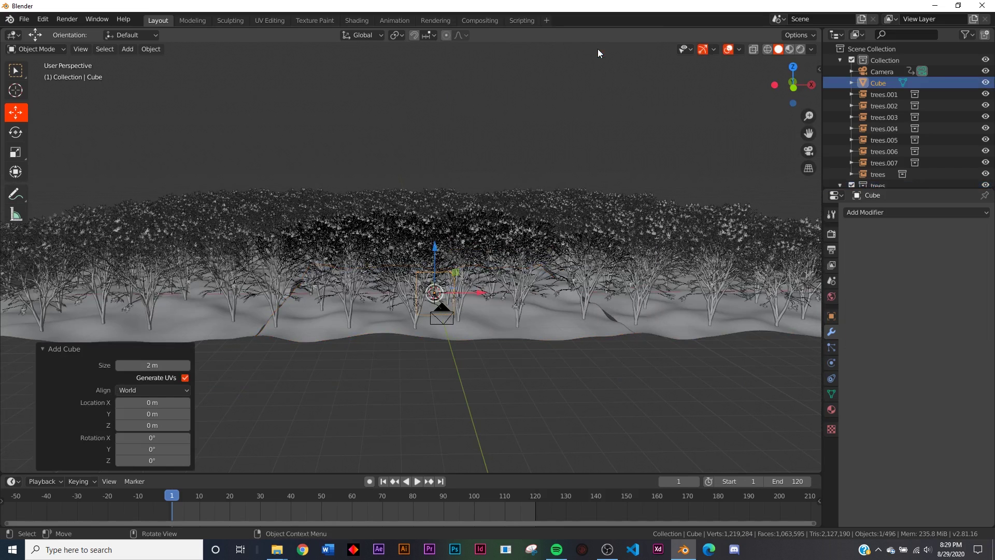
# Scale the cube by 8, apply its scale and return to the camera view.
pyautogui.write('s8')
pyautogui.press('Return')
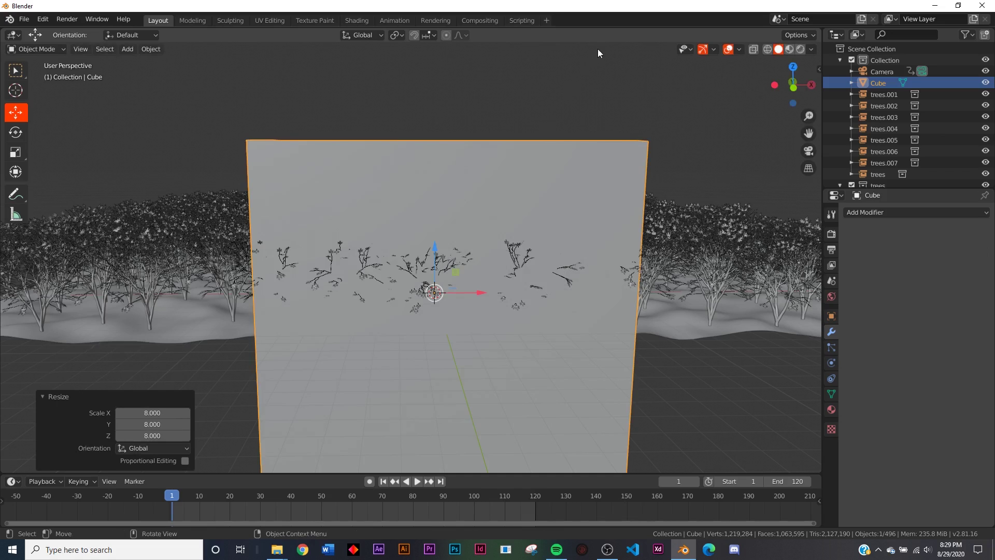
pyautogui.hotkey('ctrl', 'a')
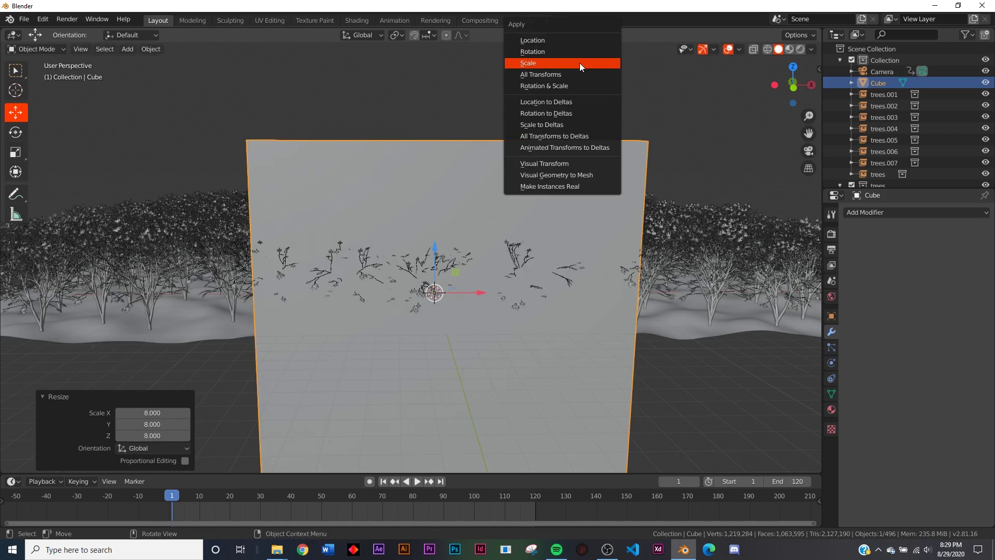
pyautogui.click(579, 62)
pyautogui.press('KP_0')
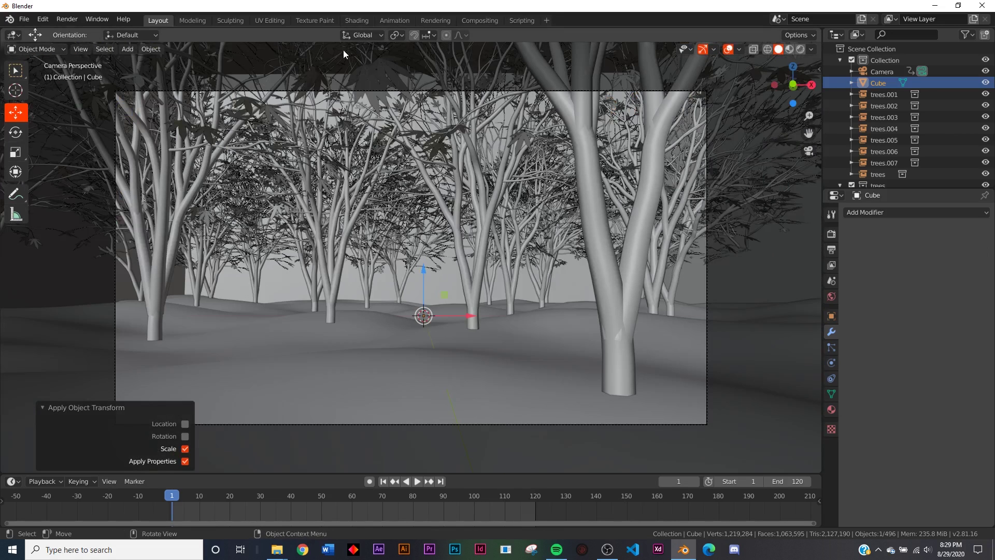
# Switch the render engine to Eevee with Ambient Occlusion, Bloom, Screen Space Reflections and Motion Blur enabled.
pyautogui.click(831, 234)
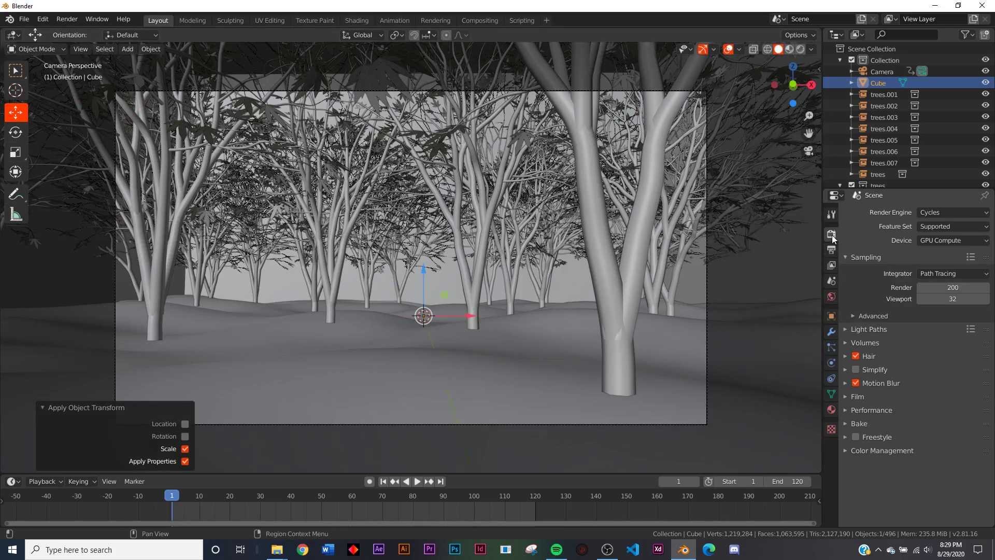
pyautogui.click(961, 213)
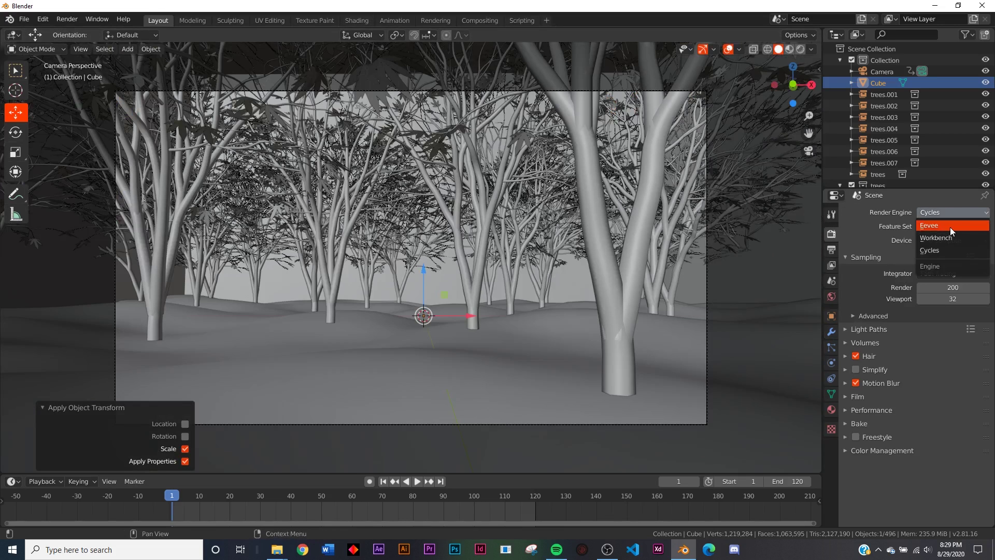
pyautogui.click(950, 227)
pyautogui.click(864, 288)
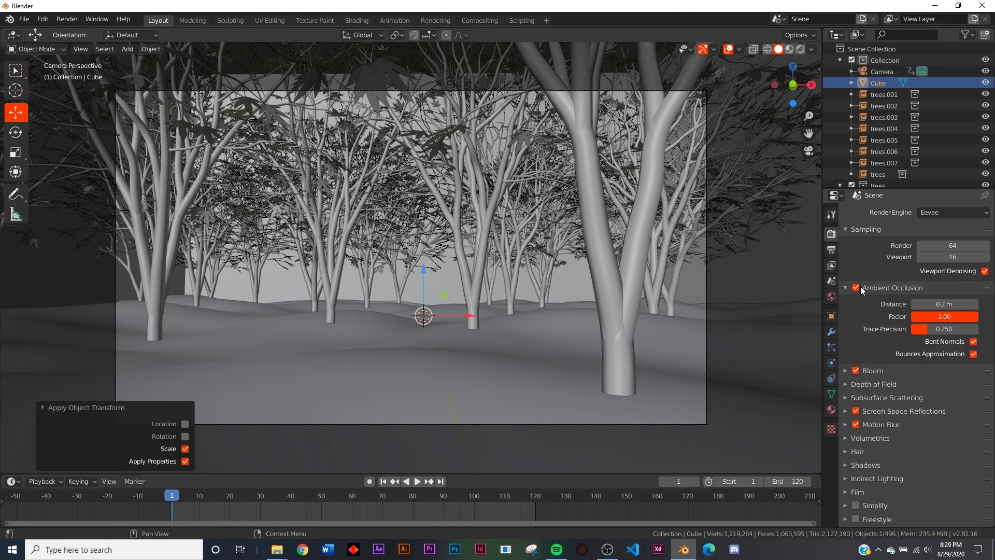
pyautogui.click(867, 287)
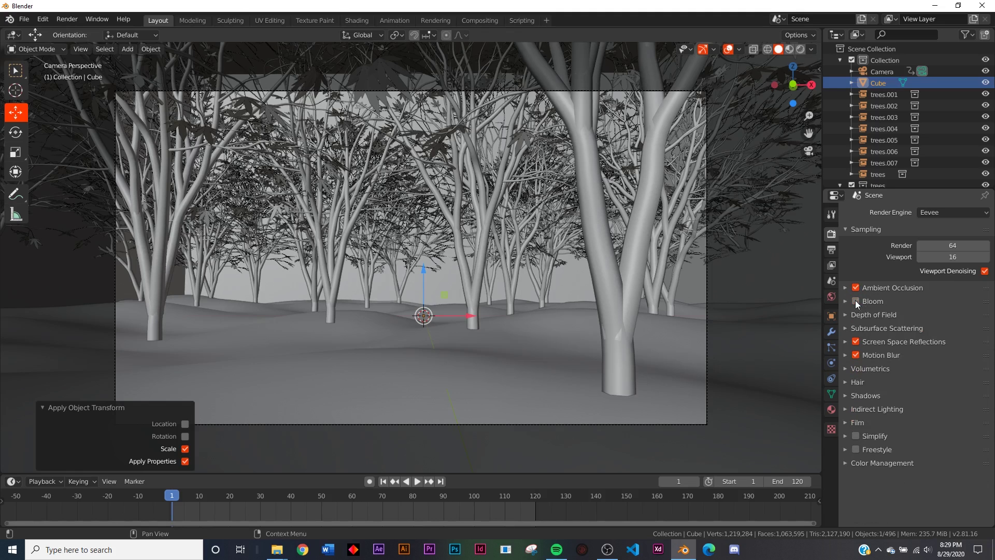
pyautogui.click(856, 356)
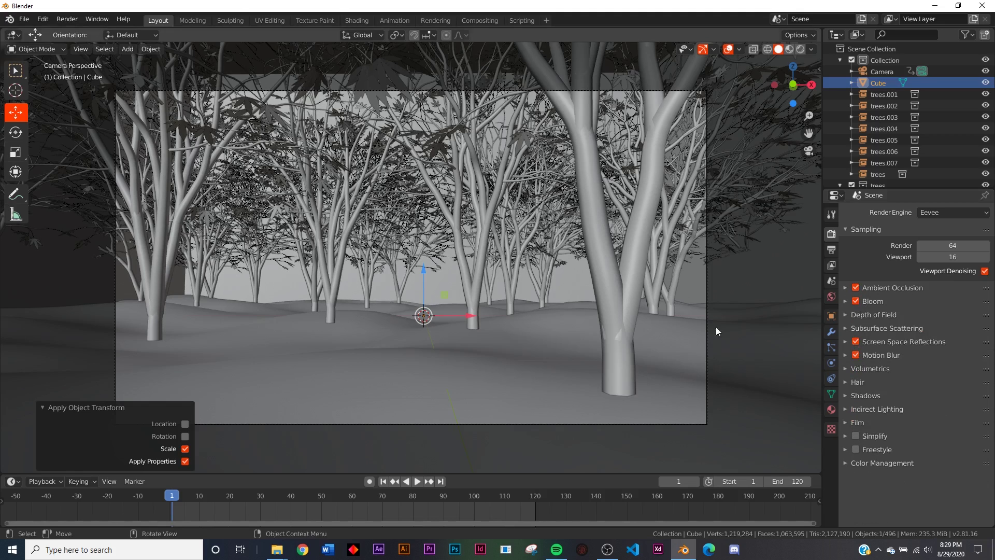
# Go to the Shading workspace, use rendered viewport shading and create a new material for the cube.
pyautogui.click(356, 20)
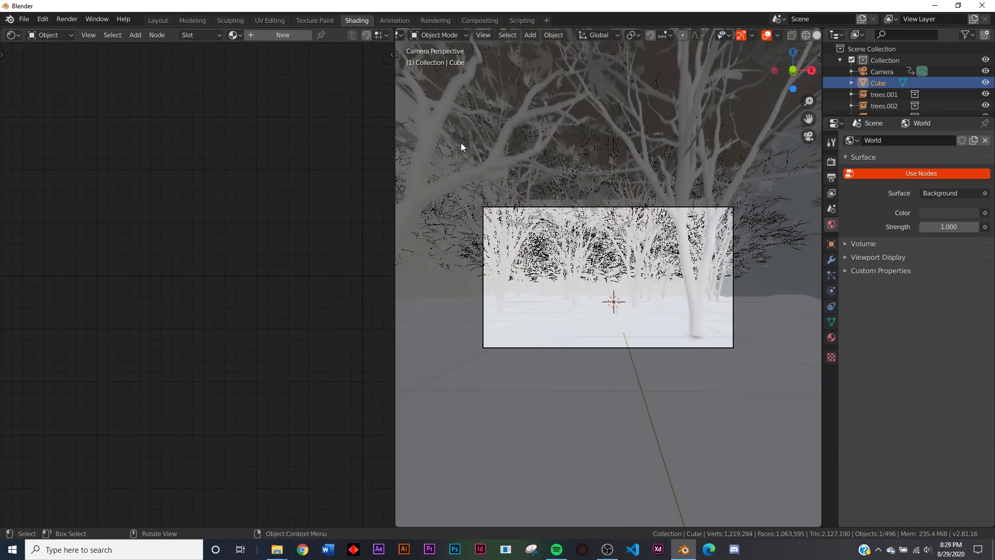
pyautogui.press('z')
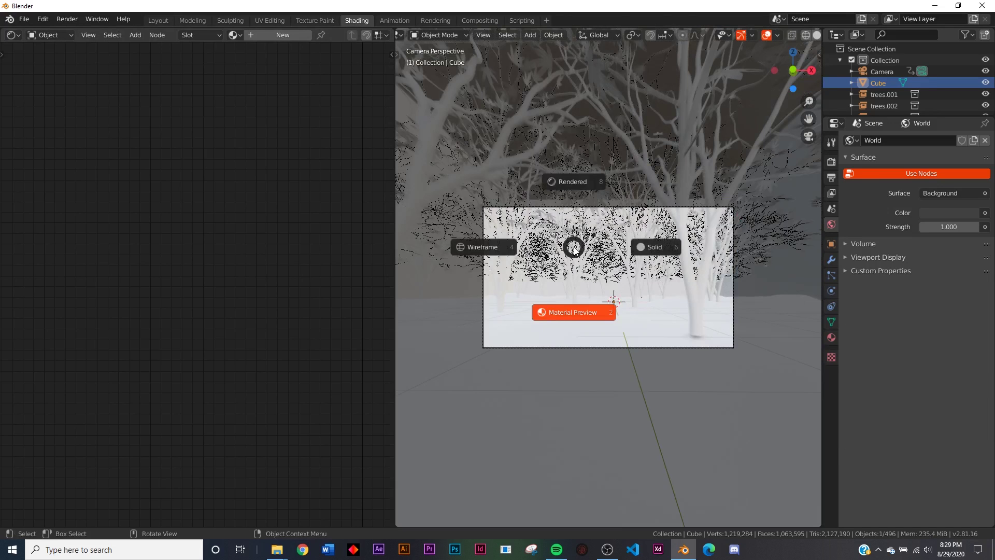
pyautogui.click(583, 198)
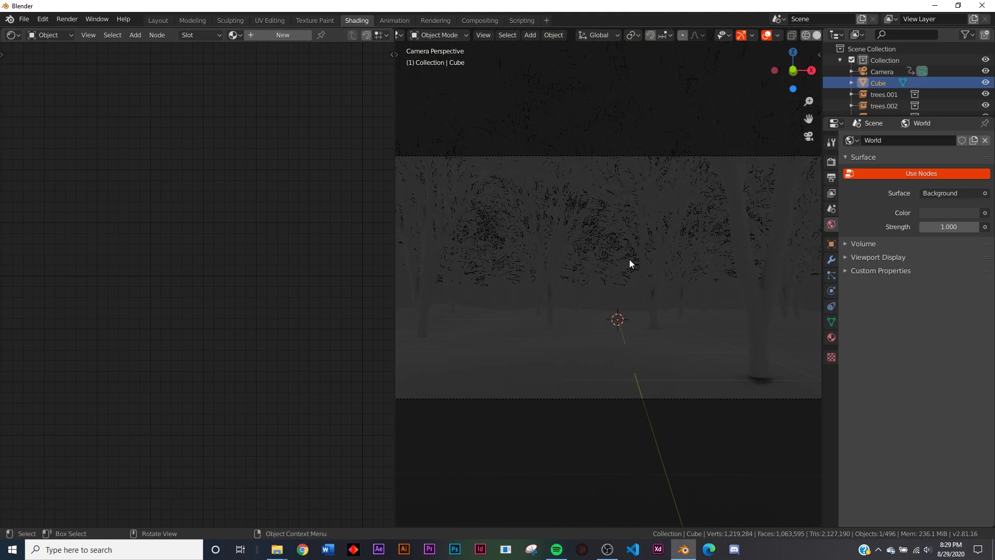
pyautogui.click(276, 34)
pyautogui.keyDown('ctrl'); pyautogui.hscroll(5, 233, 153); pyautogui.keyUp('ctrl')
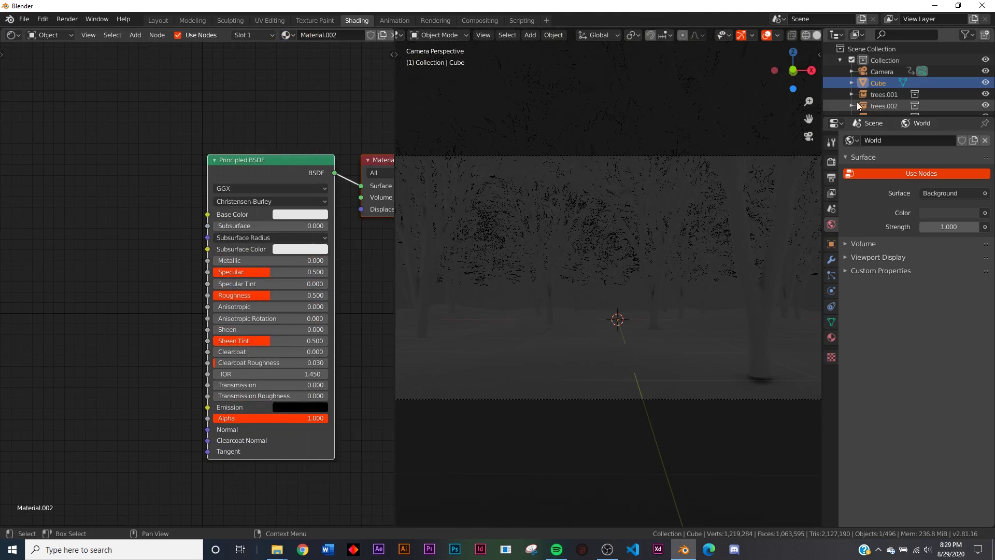
# Replace the cube material's Principled BSDF with a Principled Volume node connected to the material output's Volume input.
pyautogui.press('Delete')
pyautogui.hotkey('shift', 'a')
pyautogui.click(257, 169)
pyautogui.write('vol')
pyautogui.click(270, 199)
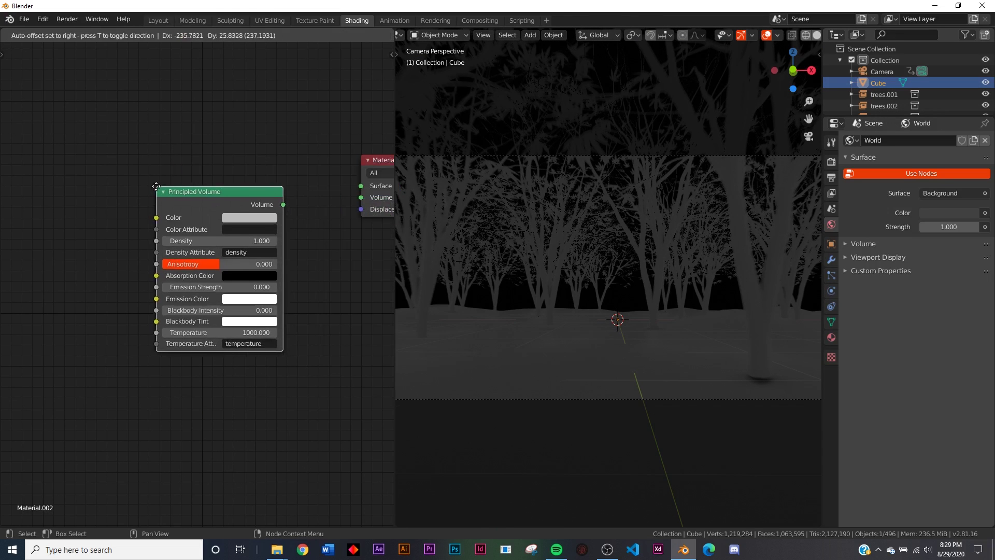
pyautogui.click(296, 193)
pyautogui.moveTo(270, 200); pyautogui.dragTo(362, 197)
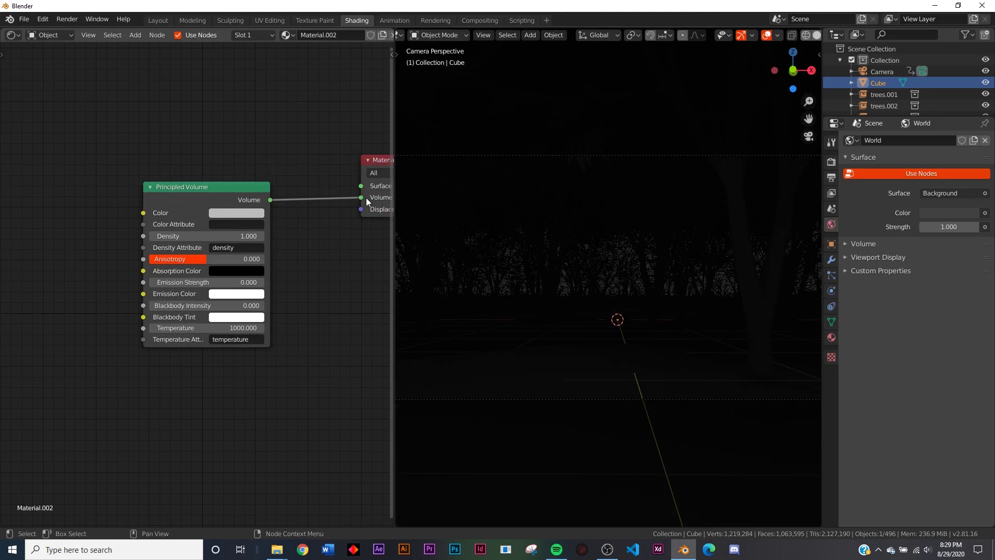
# Set the world background color to black and hide the rendered viewport's overlays and gizmos.
pyautogui.click(928, 213)
pyautogui.moveTo(971, 126); pyautogui.dragTo(970, 133)
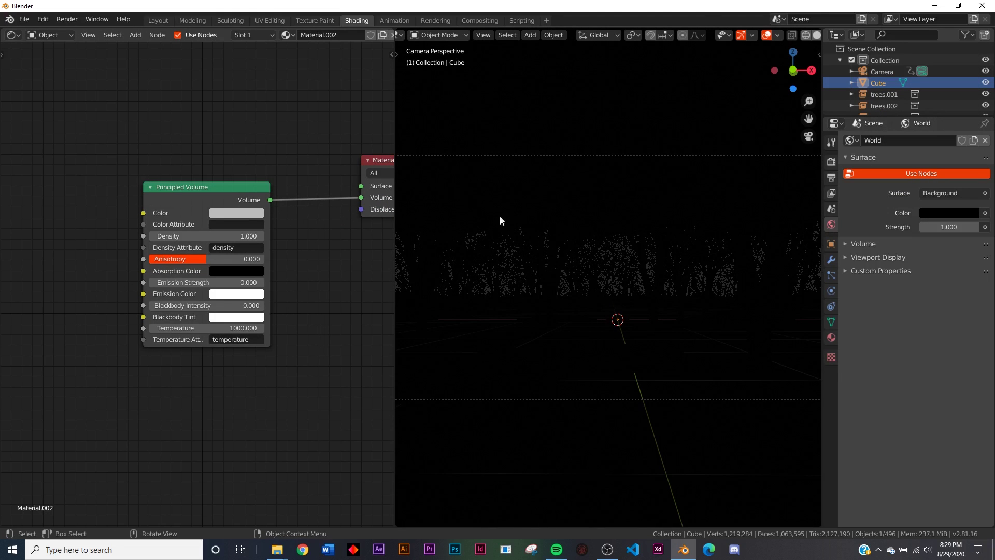
pyautogui.press('z')
pyautogui.click(611, 221)
pyautogui.scroll(6, 705, 294)
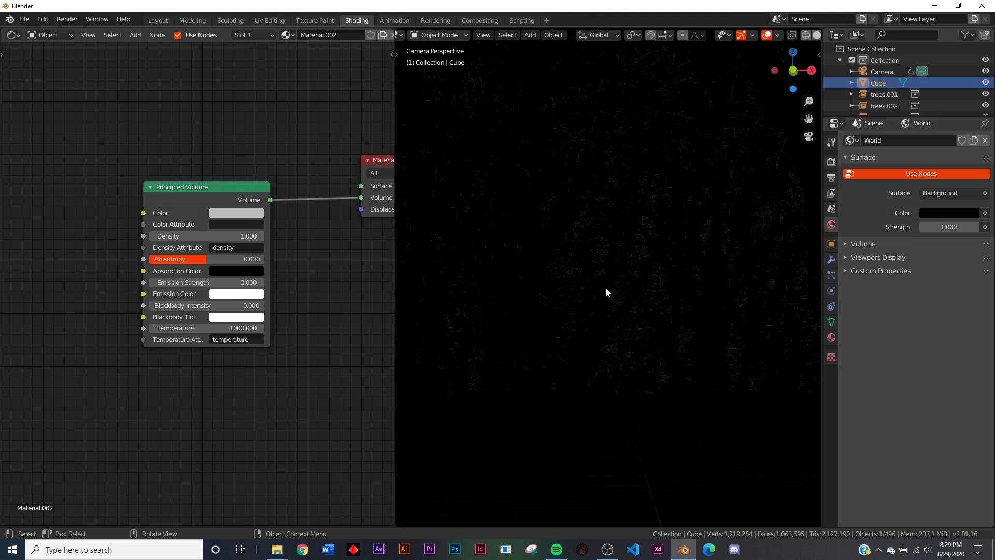
pyautogui.scroll(-6, 606, 291)
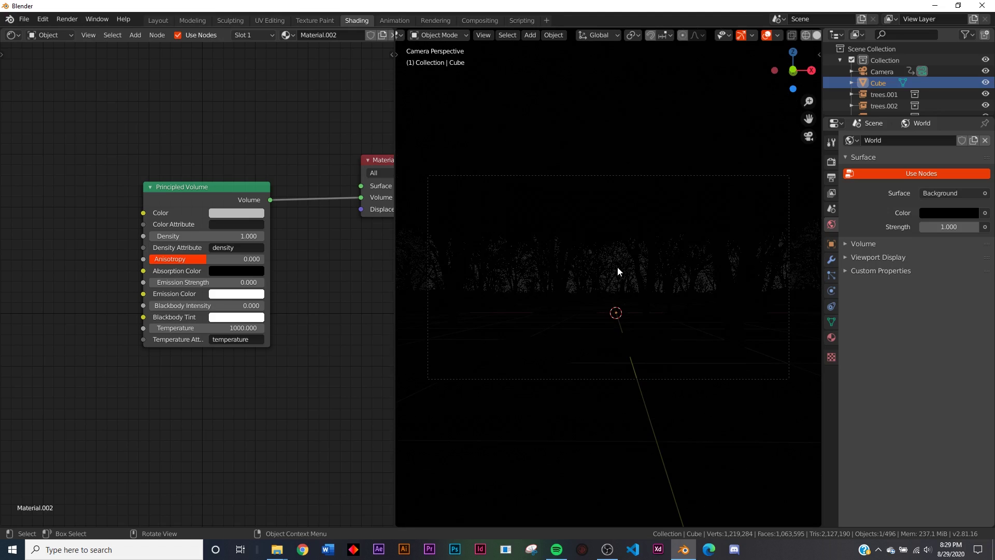
pyautogui.click(766, 35)
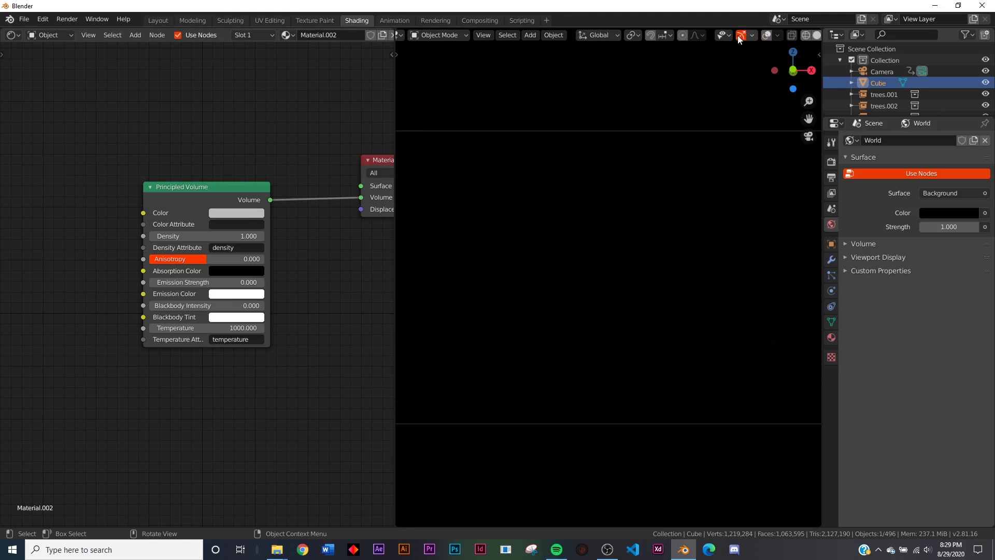
pyautogui.click(739, 36)
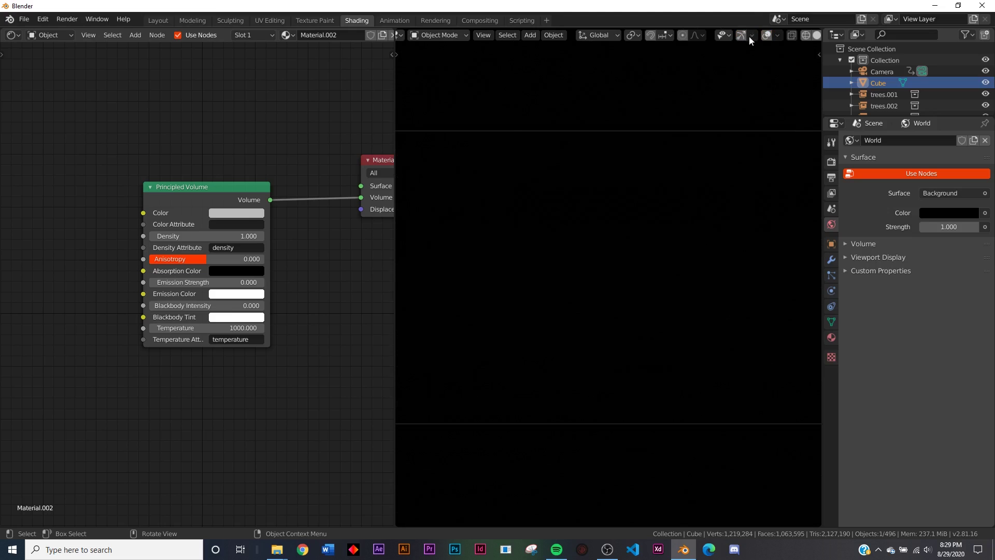
# Set the Principled Volume's density to 0.1 and its emission strength to 0.1.
pyautogui.click(219, 233)
pyautogui.write('0.1')
pyautogui.press('Return')
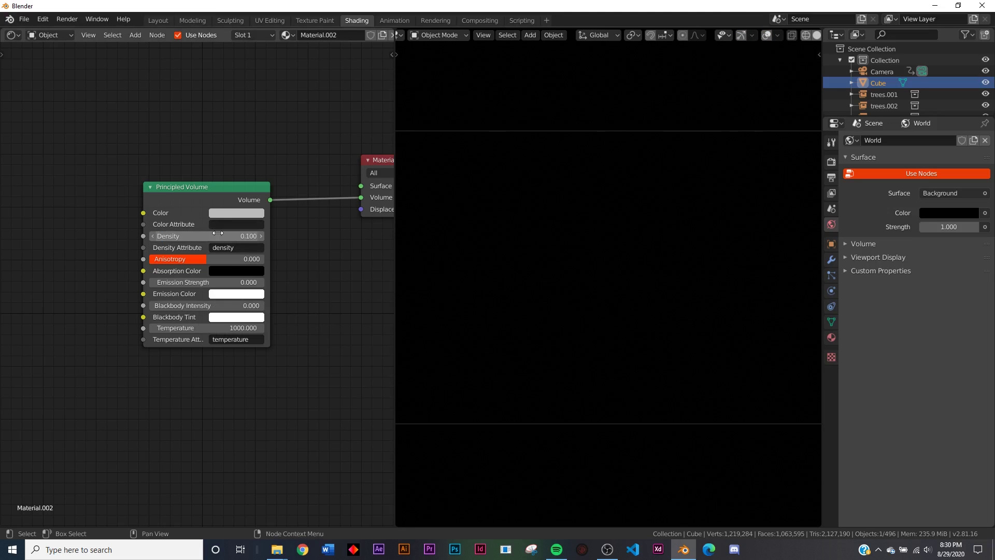
pyautogui.click(196, 283)
pyautogui.write('0.1')
pyautogui.press('Return')
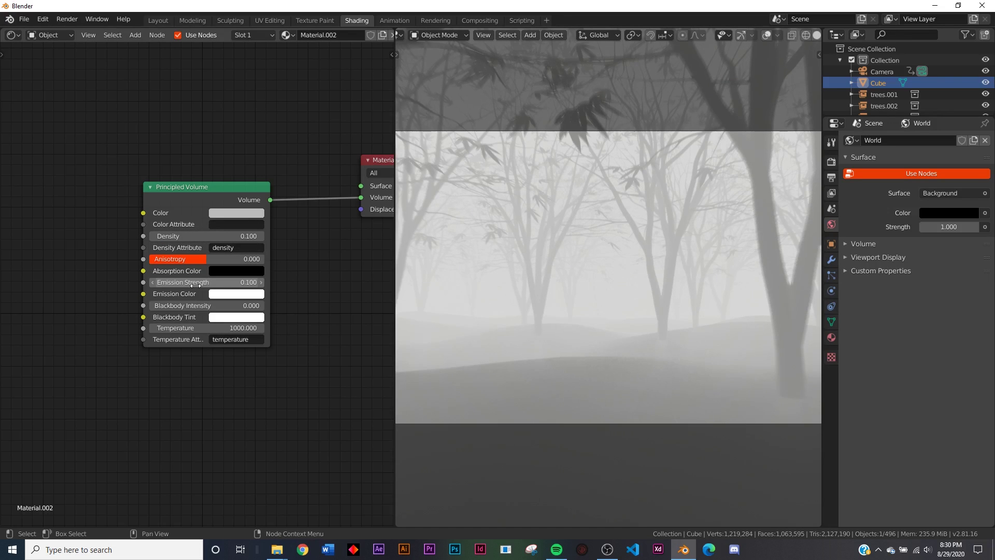
# Change the Principled Volume's emission color to a light pinkish purple.
pyautogui.scroll(-3, 652, 225)
pyautogui.scroll(2, 652, 226)
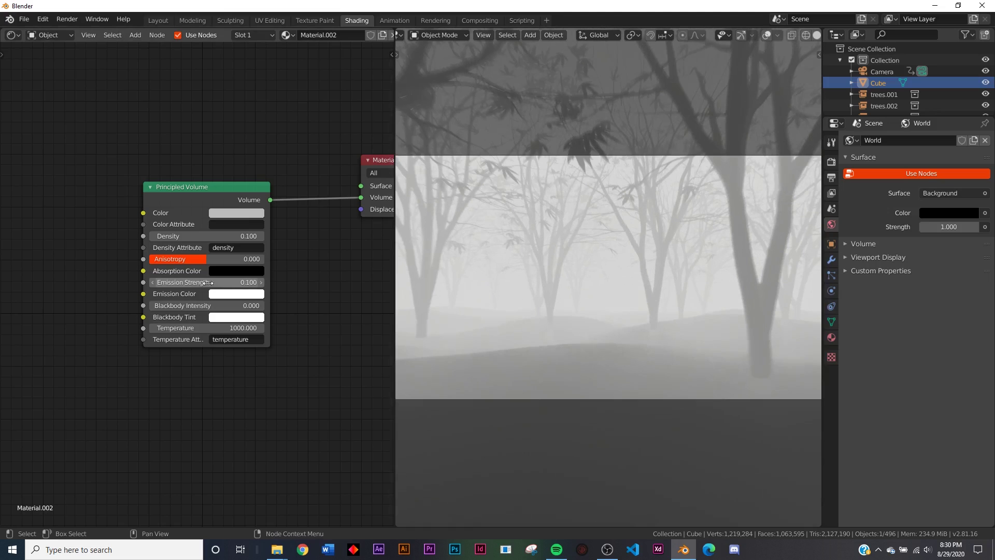
pyautogui.scroll(1, 208, 283)
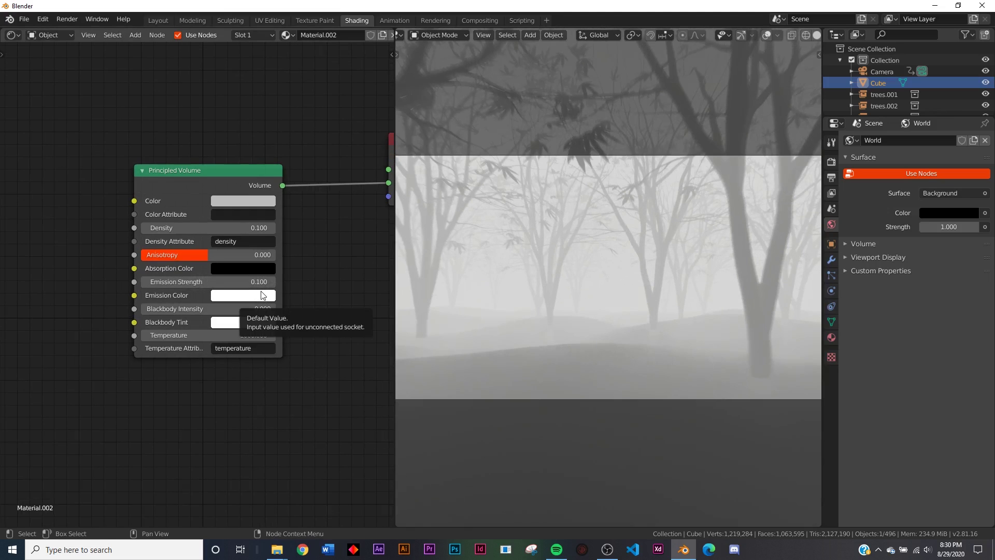
pyautogui.click(262, 295)
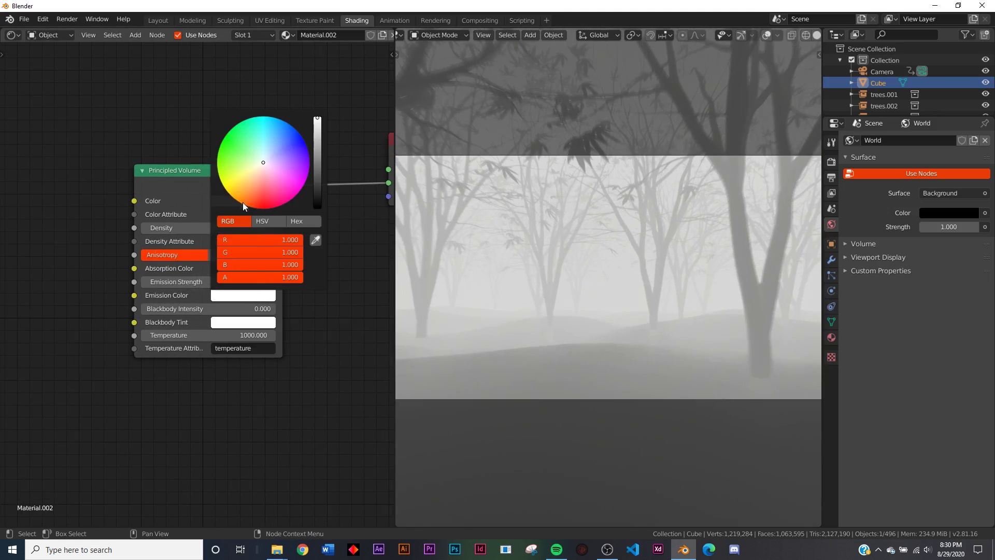
pyautogui.click(285, 174)
pyautogui.moveTo(279, 169); pyautogui.dragTo(276, 170)
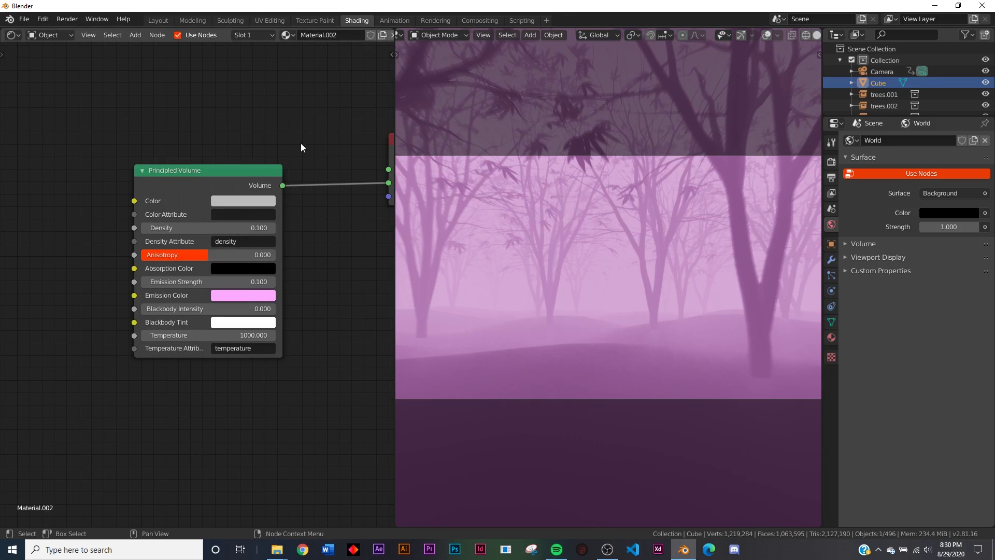
# Add a plane mesh to the scene in the main layout and scale it up by a factor of 8.
pyautogui.click(160, 21)
pyautogui.hotkey('shift', 'a')
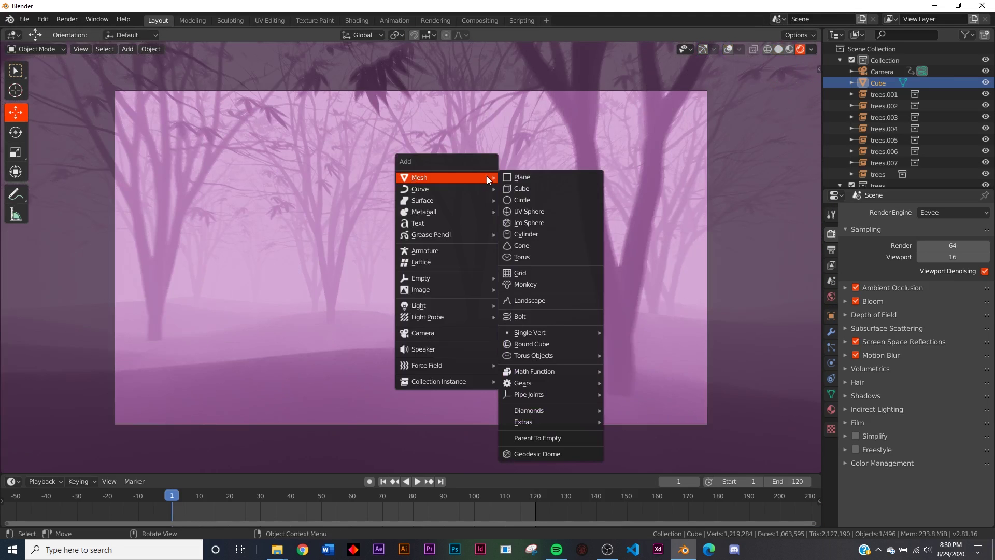
pyautogui.click(517, 176)
pyautogui.press('s')
pyautogui.press('8')
pyautogui.press('Return')
# Show the viewport in solid shading and lower the new plane about 0.1 m along the Z axis to form the water level.
pyautogui.press('z')
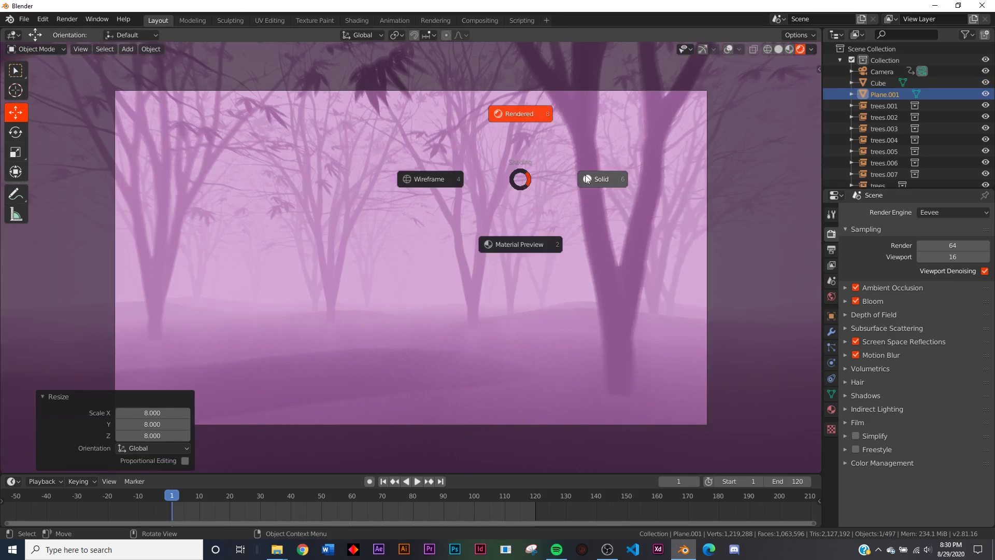
pyautogui.click(587, 179)
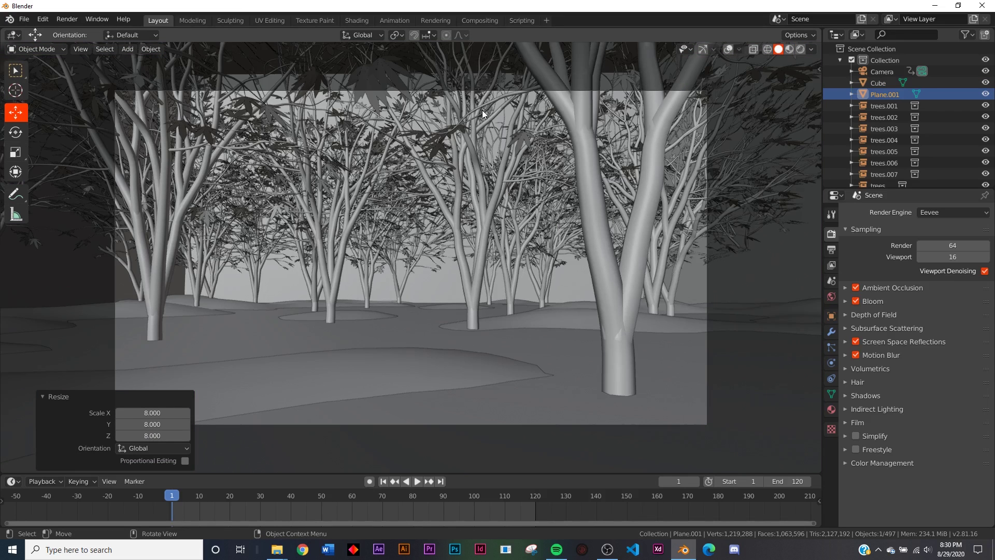
pyautogui.press('g')
pyautogui.press('z')
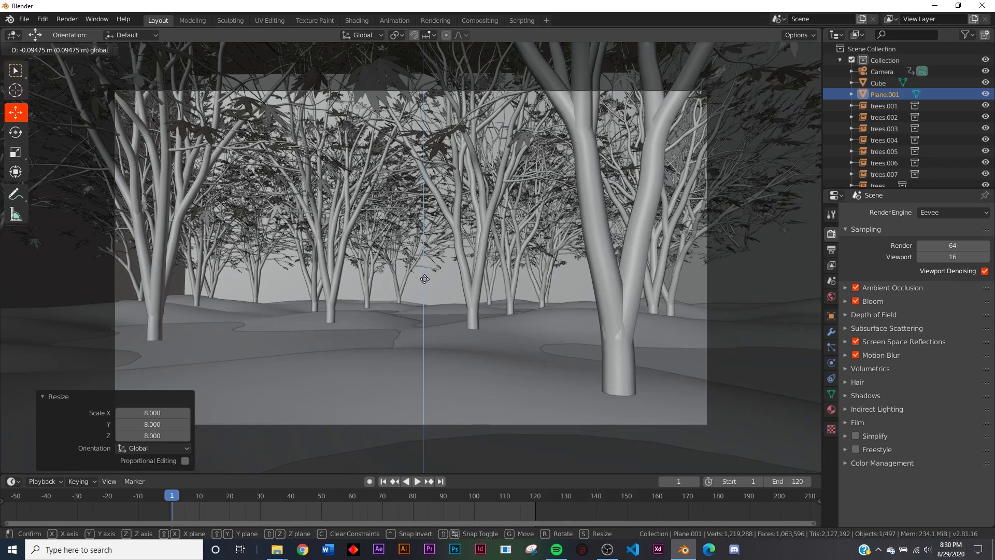
pyautogui.click(425, 282)
# Give the water plane a new material with transmission 1.000 and roughness 0.000.
pyautogui.click(361, 22)
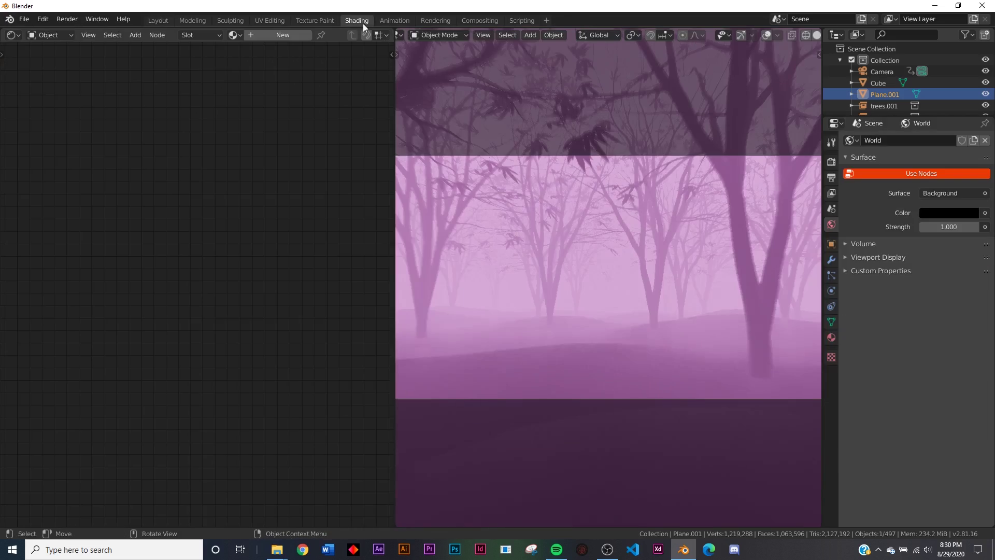
pyautogui.click(283, 35)
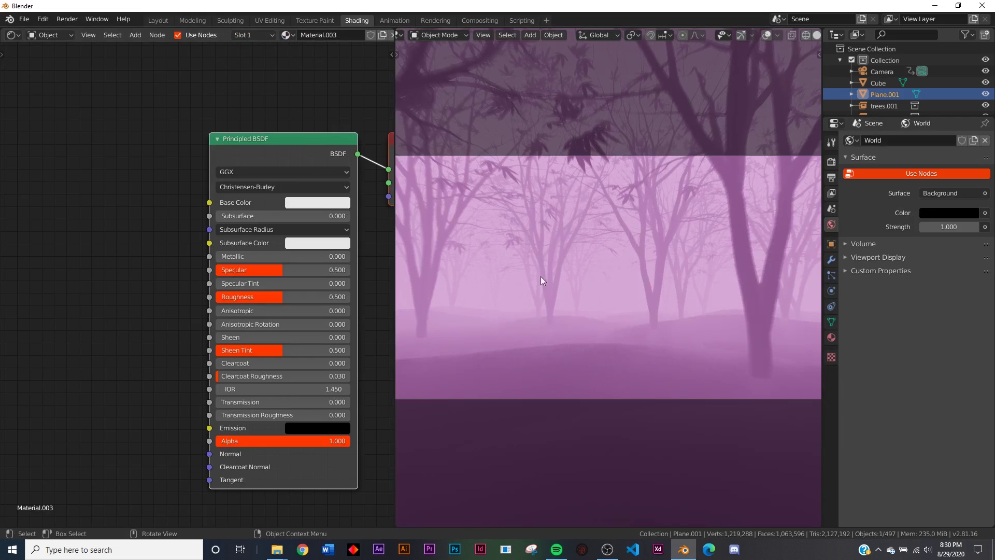
pyautogui.scroll(4, 553, 297)
pyautogui.scroll(-2, 575, 262)
pyautogui.scroll(3, 570, 254)
pyautogui.scroll(-3, 569, 256)
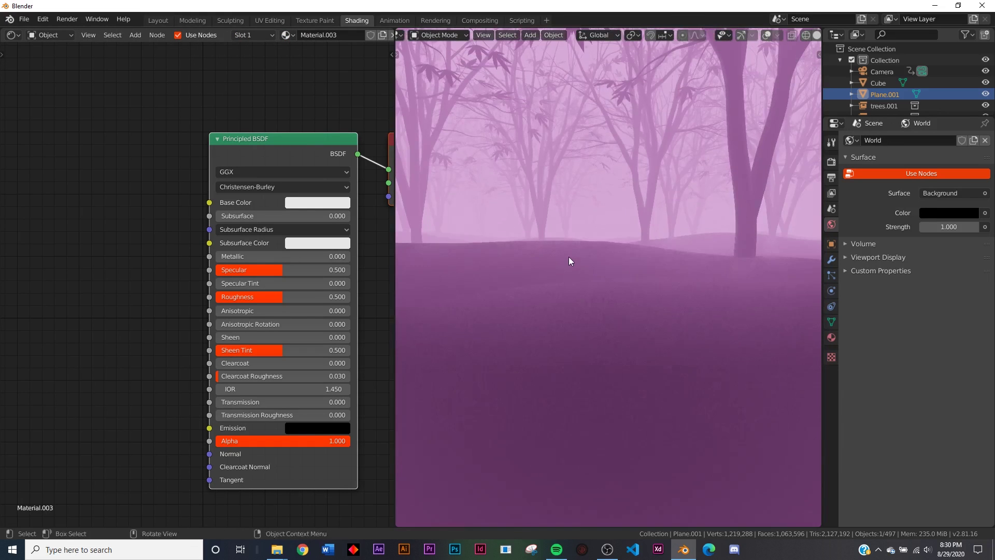
pyautogui.scroll(-1, 570, 262)
pyautogui.moveTo(260, 400); pyautogui.dragTo(349, 401)
pyautogui.moveTo(290, 298); pyautogui.dragTo(218, 297)
# Add a Bump node to the water material and connect its Normal output to the Principled BSDF's Normal input.
pyautogui.hotkey('shift', 'a')
pyautogui.click(95, 209)
pyautogui.write('bum')
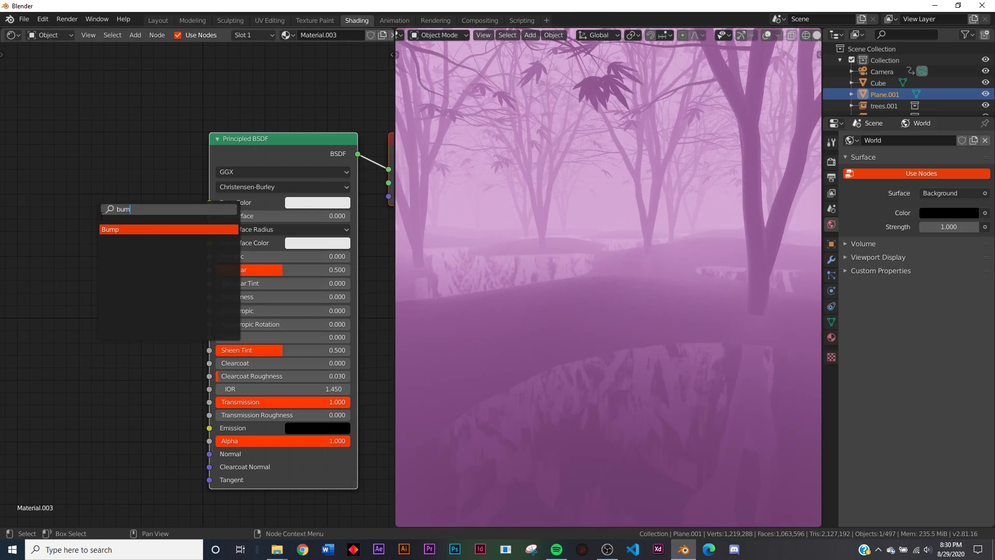
pyautogui.press('Return')
pyautogui.click(121, 405)
pyautogui.moveTo(122, 405); pyautogui.dragTo(189, 337, button='middle')
pyautogui.moveTo(212, 354); pyautogui.dragTo(278, 385)
pyautogui.keyDown('ctrl'); pyautogui.scroll(4, 247, 375); pyautogui.keyUp('ctrl')
# Add a Noise Texture node and connect its Fac output to the Bump node's Height input.
pyautogui.hotkey('shift', 'a')
pyautogui.click(127, 314)
pyautogui.write('noi')
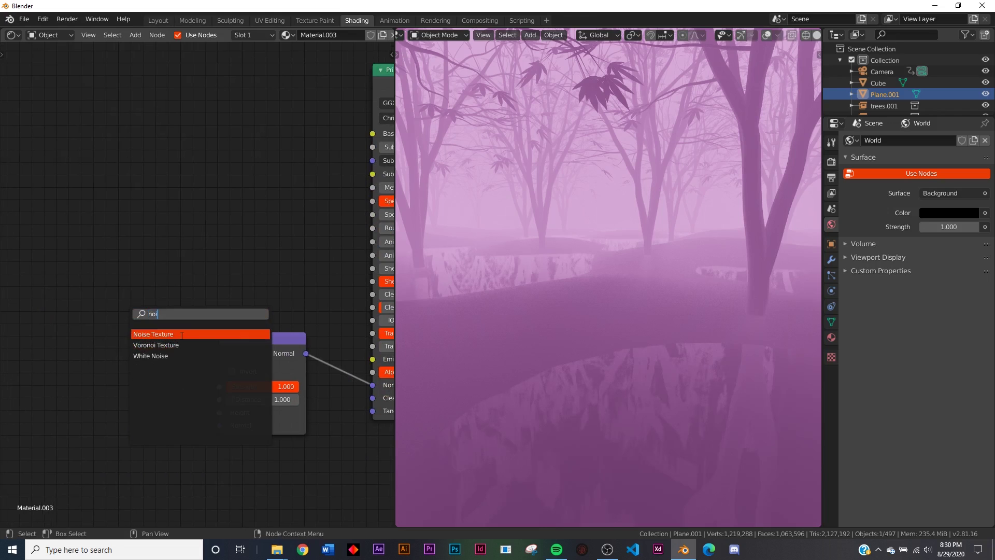
pyautogui.press('Return')
pyautogui.click(141, 374)
pyautogui.moveTo(149, 374); pyautogui.dragTo(219, 412)
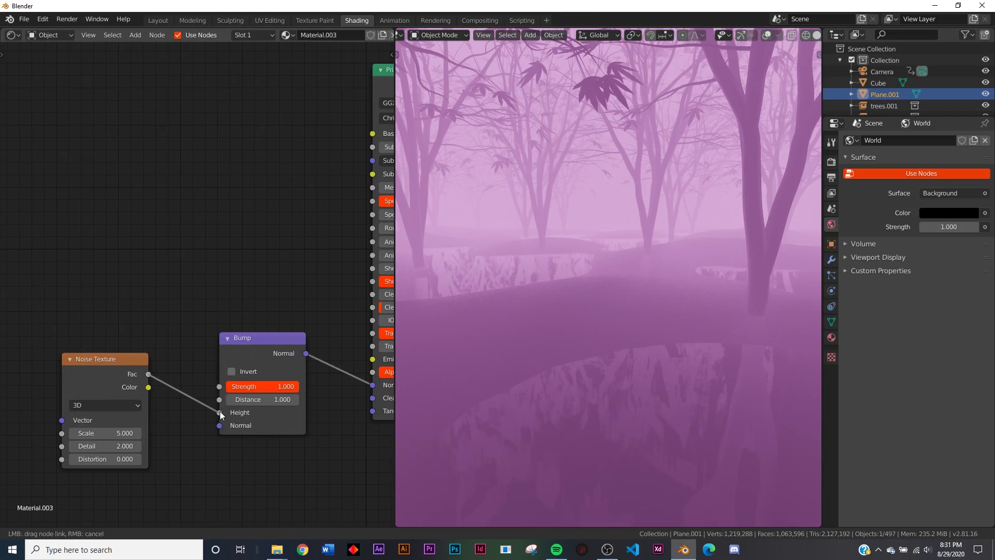
pyautogui.moveTo(219, 412); pyautogui.dragTo(377, 371, button='middle')
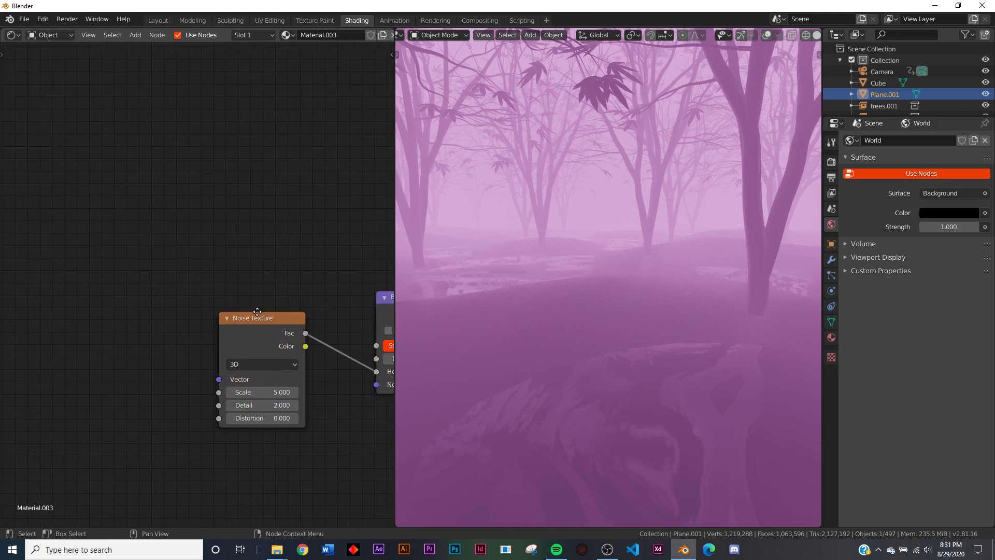
# Search the add-on preferences for "node" to check whether Node Wrangler is enabled.
pyautogui.click(42, 19)
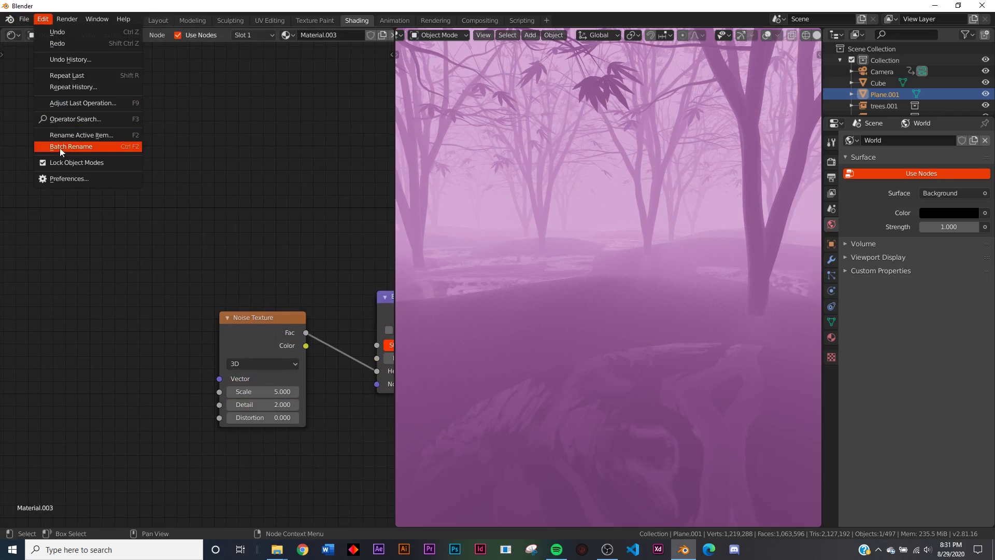
pyautogui.click(68, 182)
pyautogui.click(29, 151)
pyautogui.click(323, 73)
pyautogui.write('node')
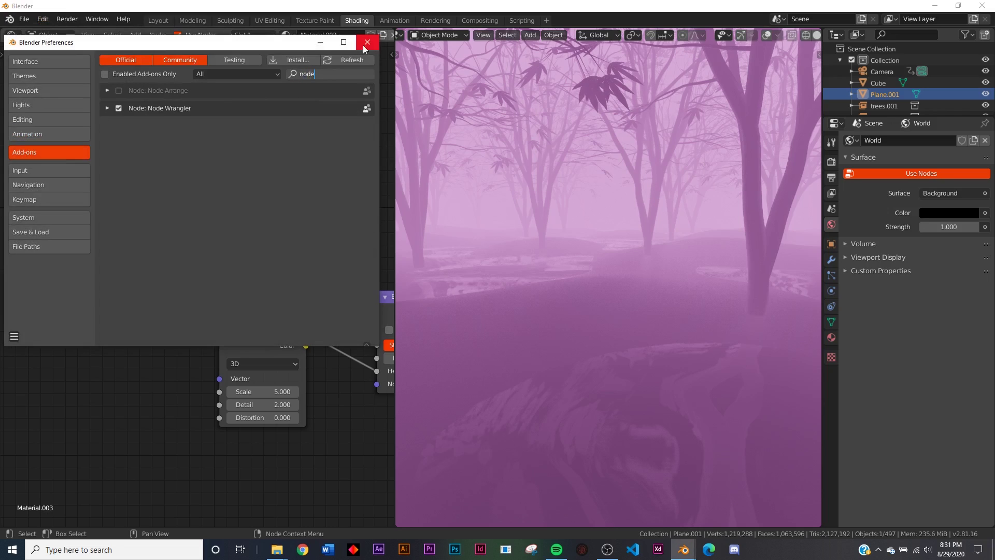
pyautogui.click(368, 42)
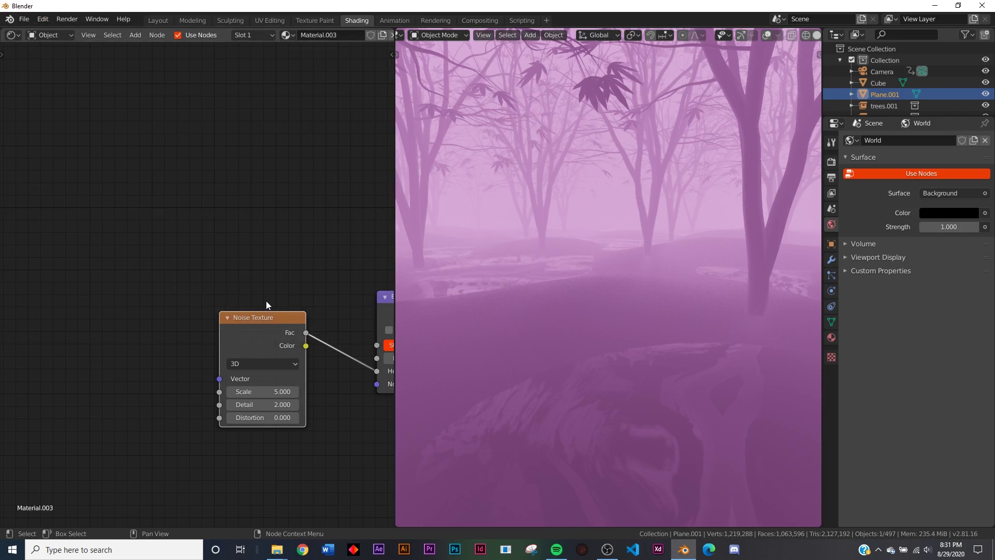
# Add Mapping and Texture Coordinate nodes to the Noise Texture, using the Object coordinates as the Mapping vector.
pyautogui.hotkey('ctrl', 't')
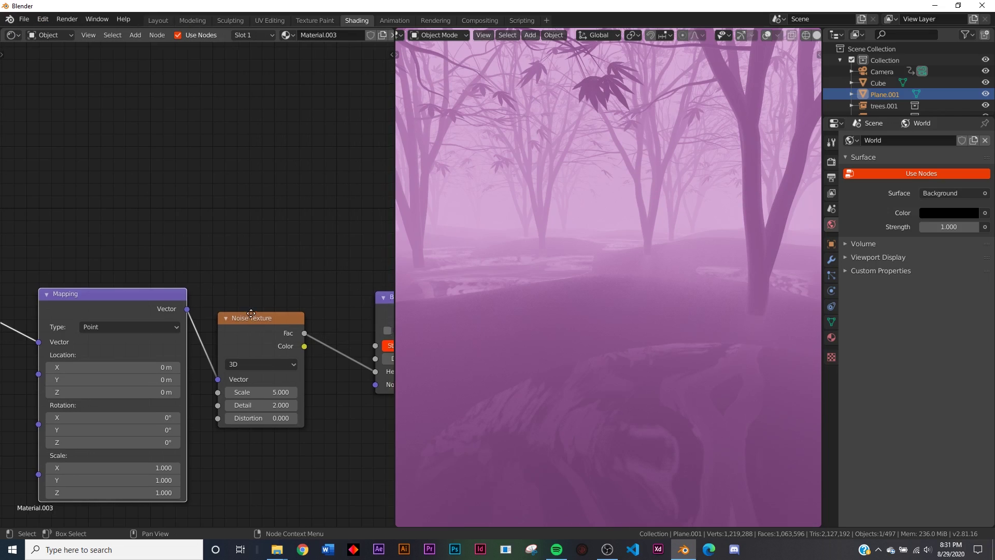
pyautogui.moveTo(14, 357); pyautogui.dragTo(68, 333, button='middle')
pyautogui.moveTo(50, 333); pyautogui.dragTo(103, 316)
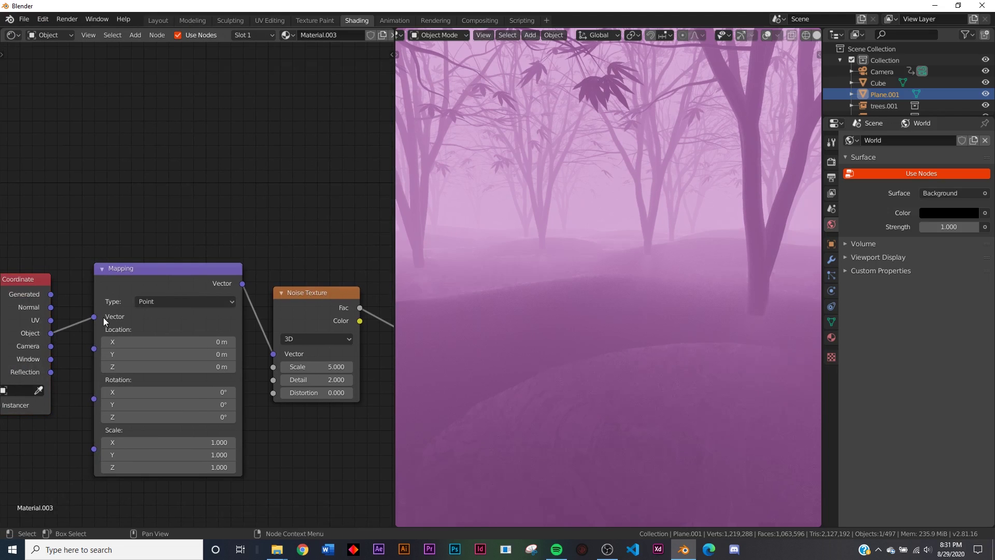
# Set the Bump strength to 0.137 and the Noise Texture's detail to 4.500 and scale to 5.700.
pyautogui.moveTo(254, 307); pyautogui.dragTo(174, 334, button='middle')
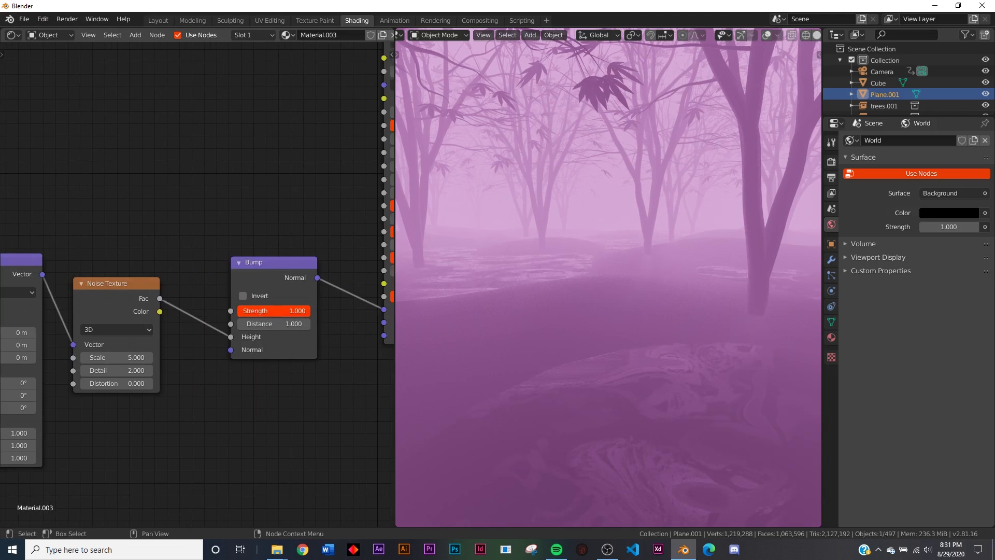
pyautogui.moveTo(276, 311); pyautogui.dragTo(214, 311)
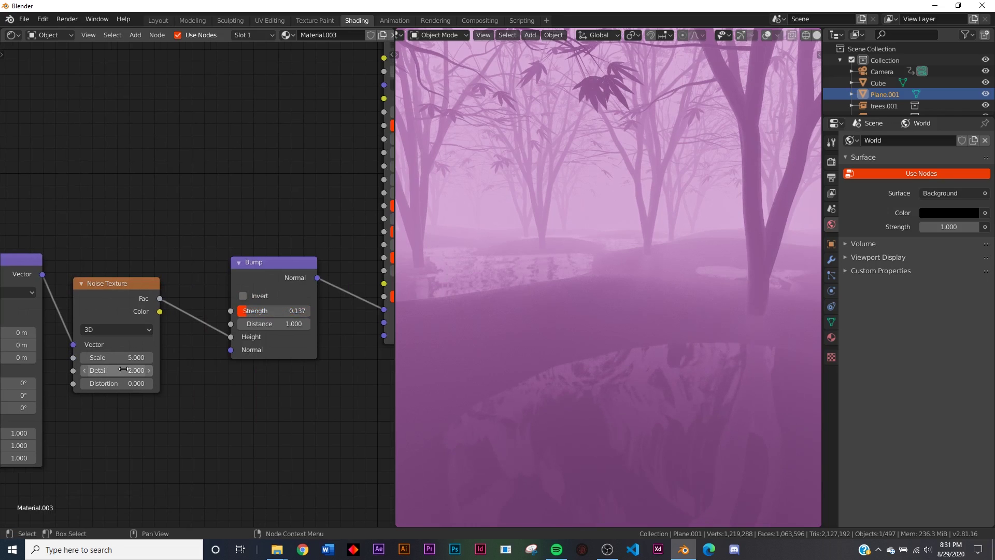
pyautogui.moveTo(121, 369); pyautogui.dragTo(156, 369)
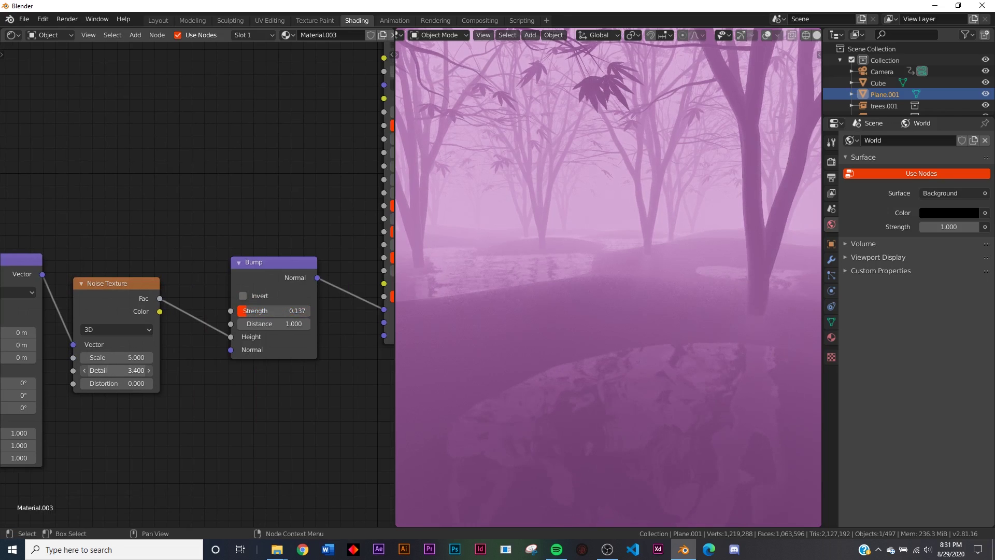
pyautogui.moveTo(124, 358); pyautogui.dragTo(143, 358)
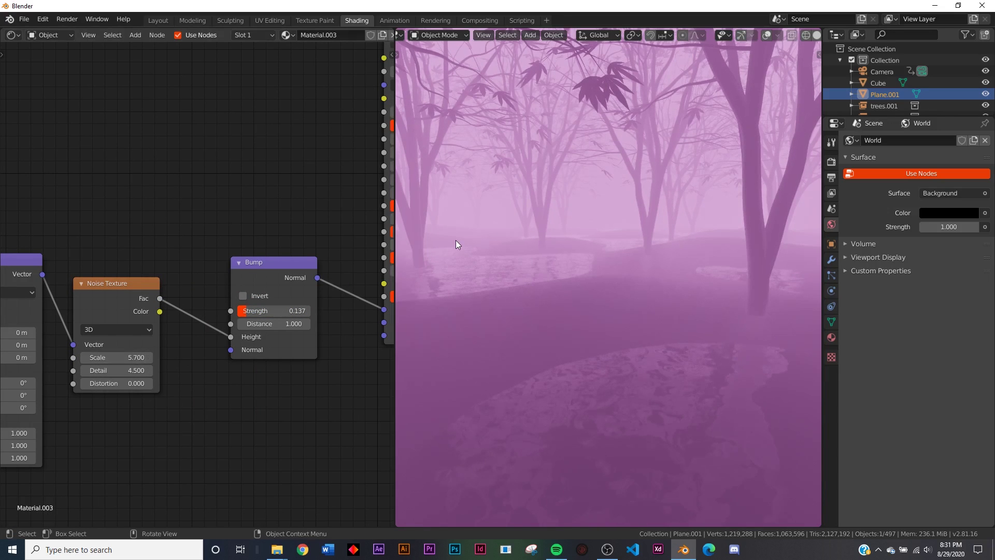
# Return the viewport to the camera view and split off a timeline area beneath it.
pyautogui.press('KP_0')
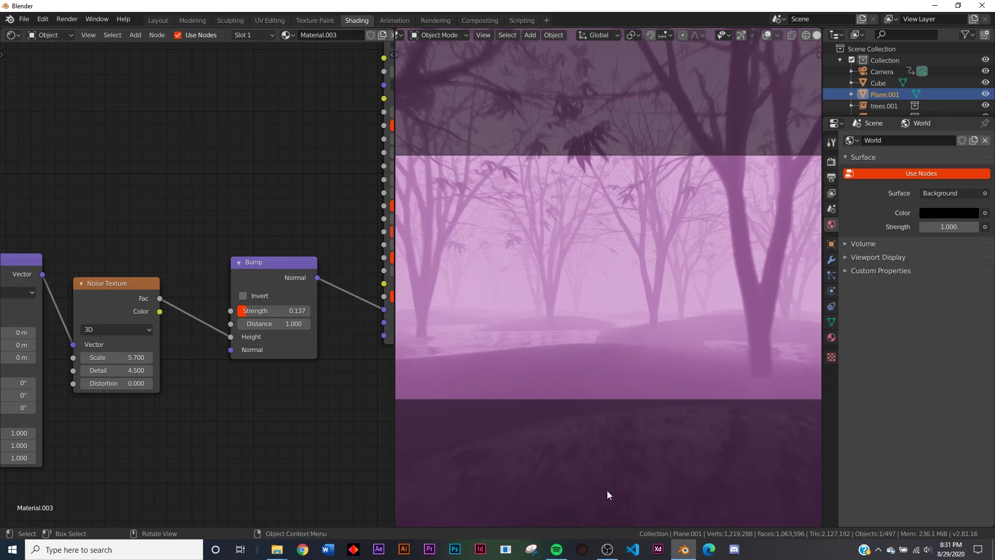
pyautogui.moveTo(397, 525); pyautogui.dragTo(411, 470)
pyautogui.click(406, 479)
pyautogui.click(555, 390)
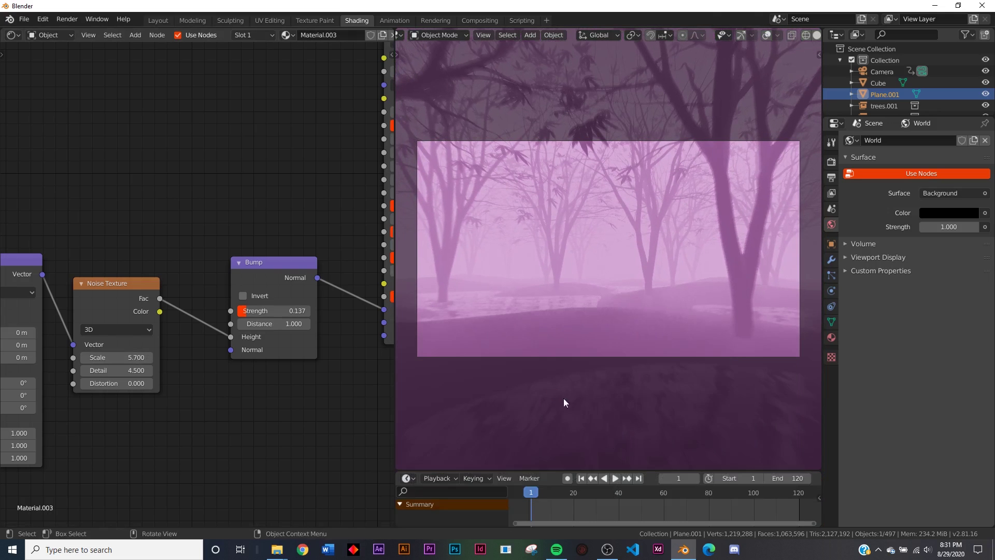
# Play the camera animation to preview the fog and water, stop it, and go back to frame 1.
pyautogui.click(617, 478)
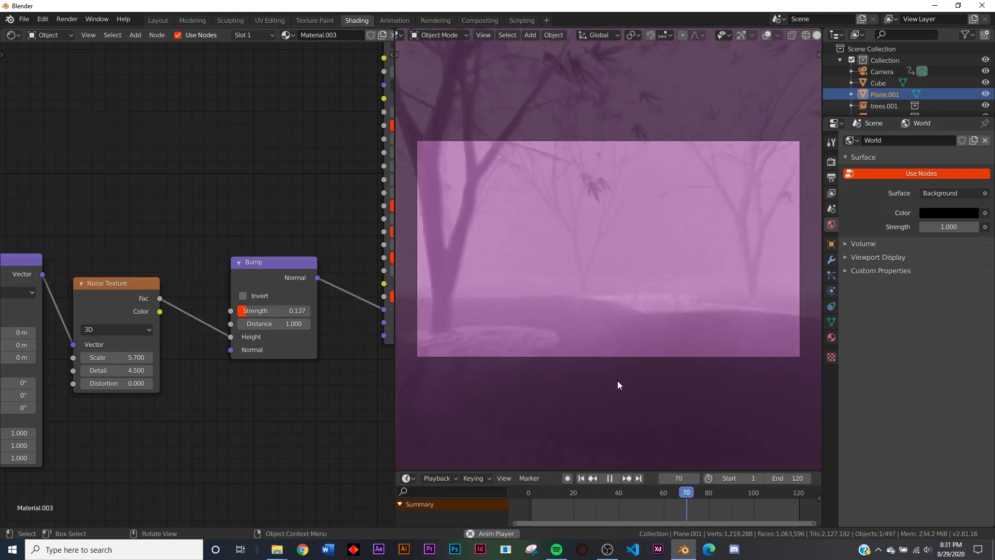
pyautogui.click(609, 478)
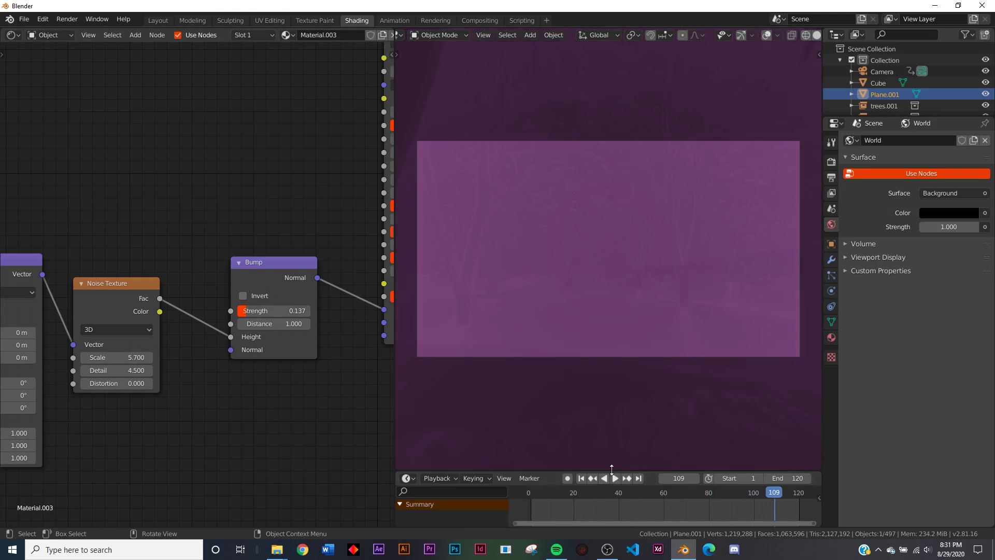
pyautogui.click(581, 478)
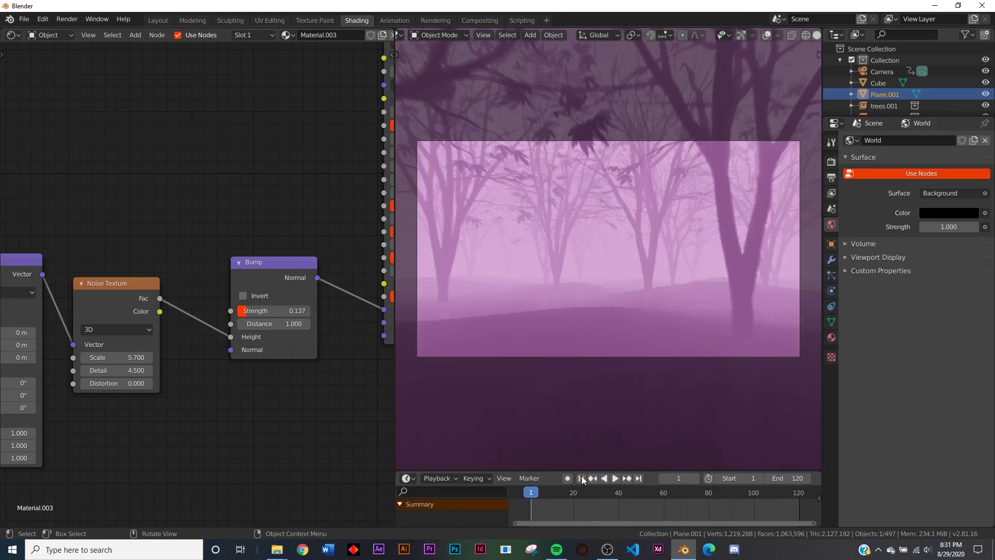
# Turn the viewport overlays on in the main layout and move the fog cube to the trees collection.
pyautogui.click(165, 21)
pyautogui.moveTo(459, 244); pyautogui.dragTo(496, 239, button='middle')
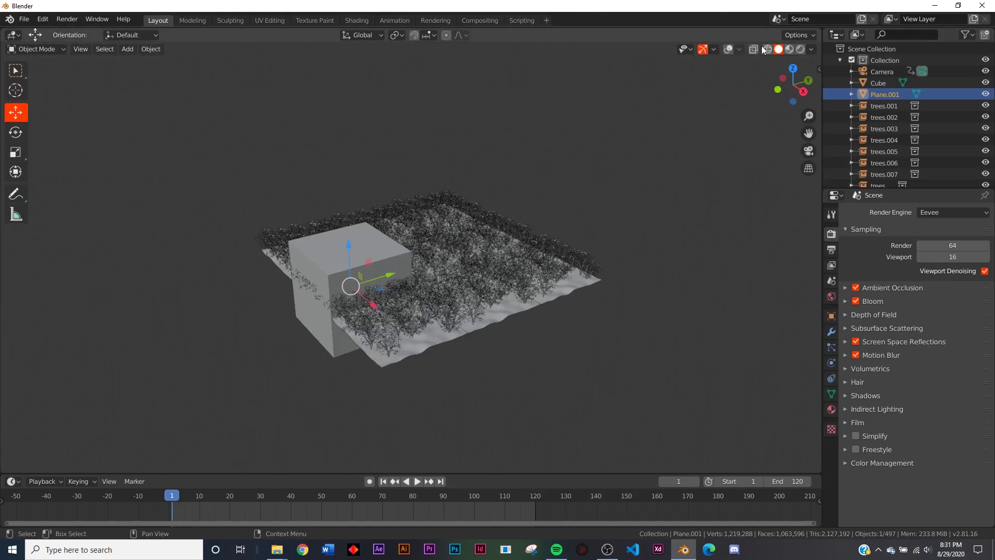
pyautogui.click(729, 49)
pyautogui.click(368, 238)
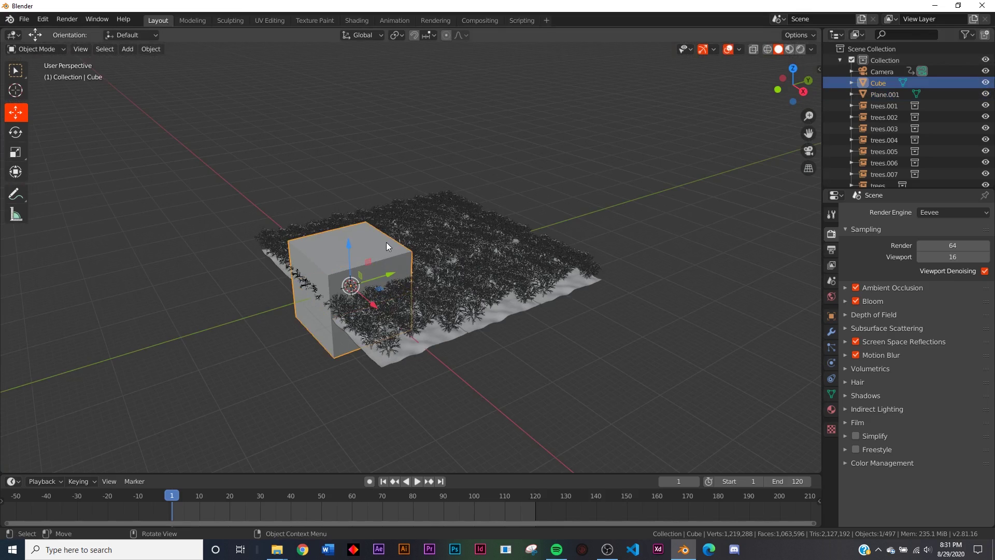
pyautogui.press('m')
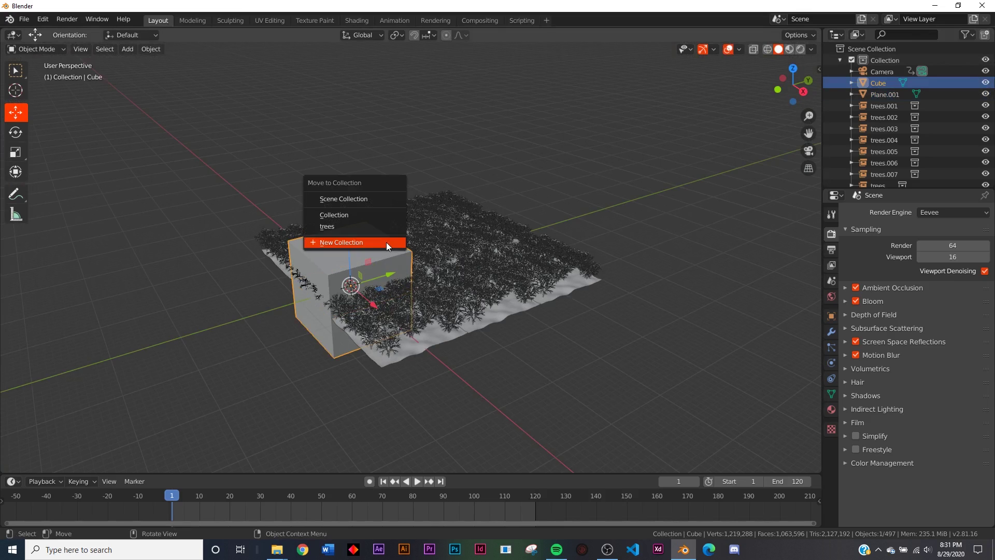
pyautogui.click(350, 231)
# Set the fog cube's viewport display type to Wire.
pyautogui.moveTo(539, 269); pyautogui.dragTo(570, 272, button='middle')
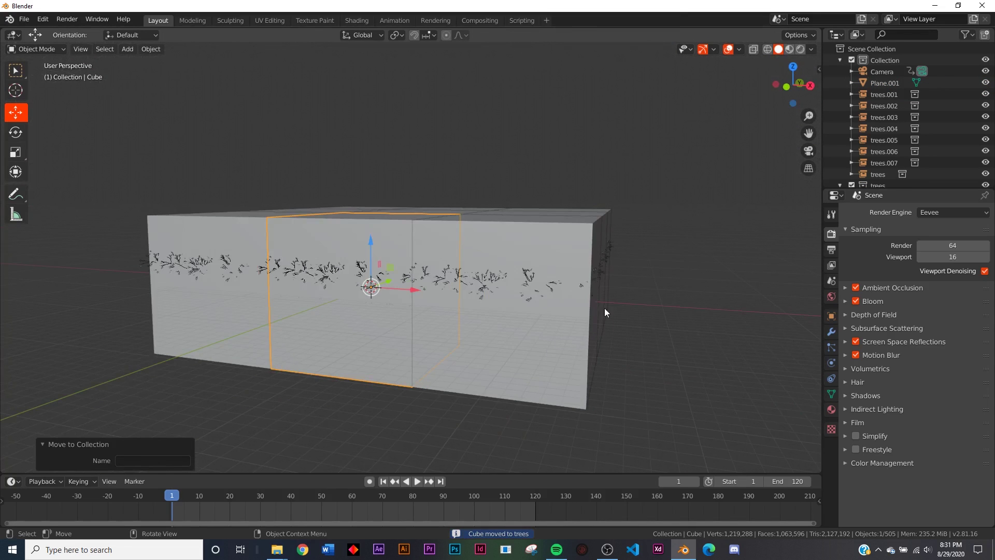
pyautogui.scroll(4, 412, 337)
pyautogui.scroll(2, 412, 337)
pyautogui.moveTo(411, 337); pyautogui.dragTo(419, 341, button='middle')
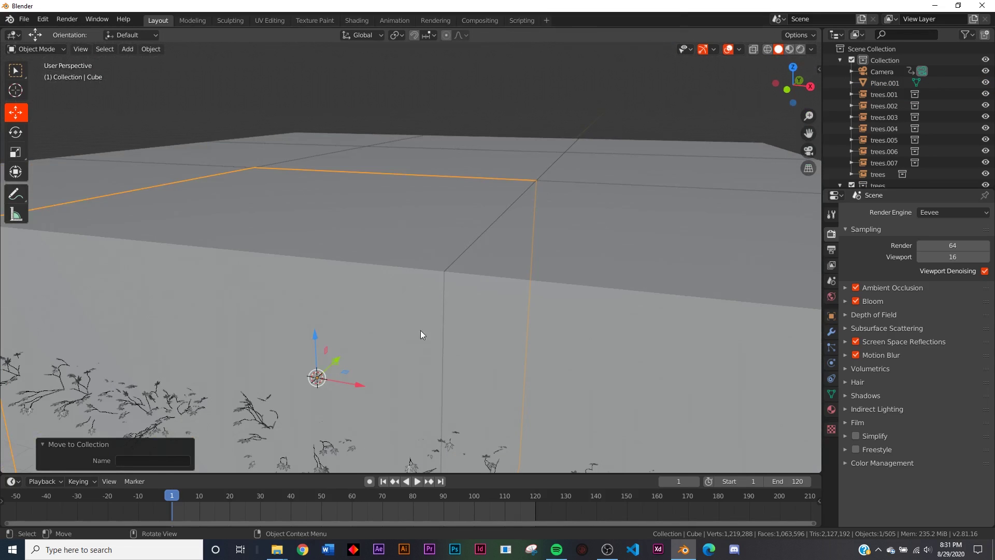
pyautogui.moveTo(411, 233); pyautogui.dragTo(355, 296, button='middle')
pyautogui.scroll(-5, 356, 296)
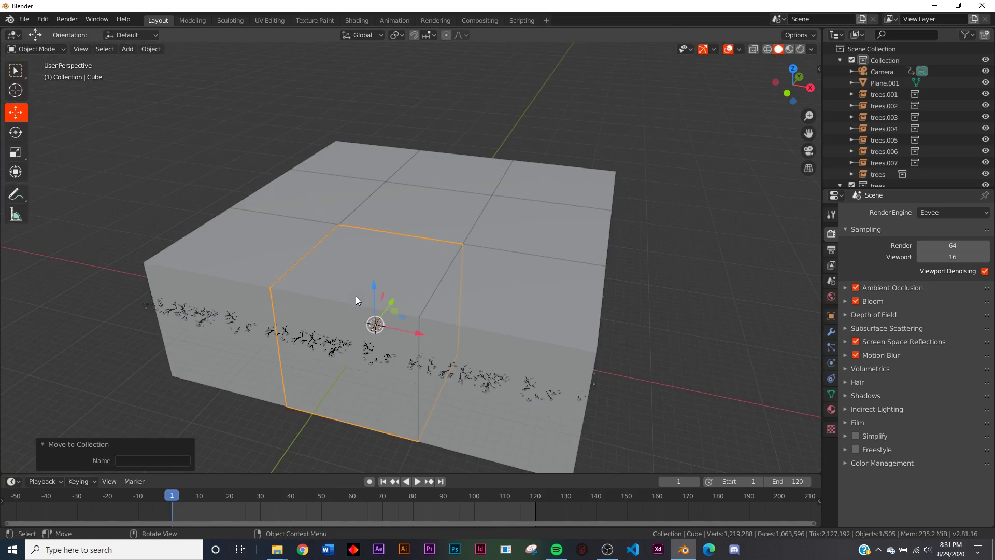
pyautogui.scroll(4, 421, 313)
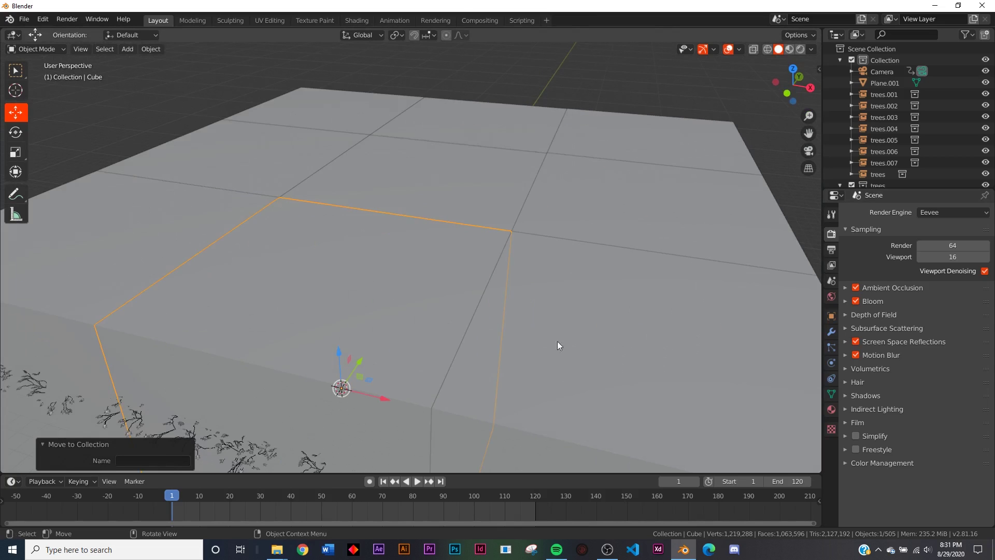
pyautogui.click(832, 316)
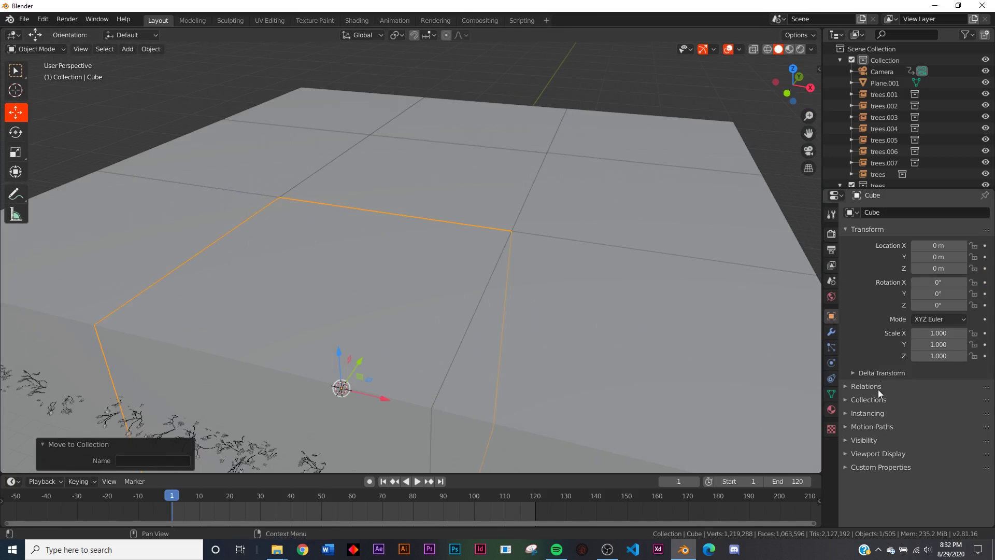
pyautogui.click(875, 452)
pyautogui.scroll(-2, 902, 456)
pyautogui.click(941, 477)
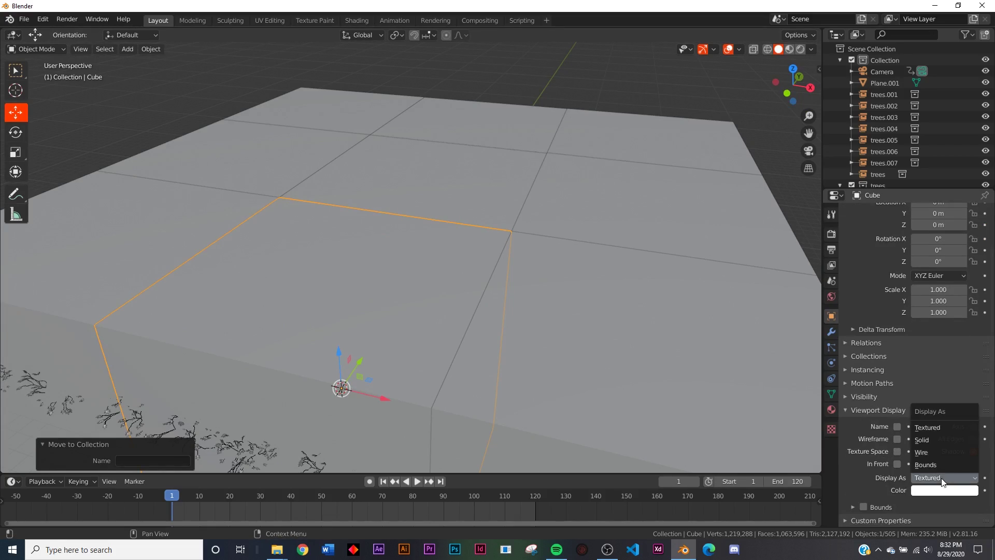
pyautogui.click(940, 452)
# Examine the trees and ground inside the wireframe fog volumes from a low angle and clear the selection.
pyautogui.moveTo(399, 290); pyautogui.dragTo(471, 363, button='middle')
pyautogui.moveTo(471, 362); pyautogui.dragTo(484, 336)
pyautogui.moveTo(484, 336); pyautogui.dragTo(490, 390, button='middle')
pyautogui.hotkey('ctrl', 'z')
pyautogui.click(474, 389)
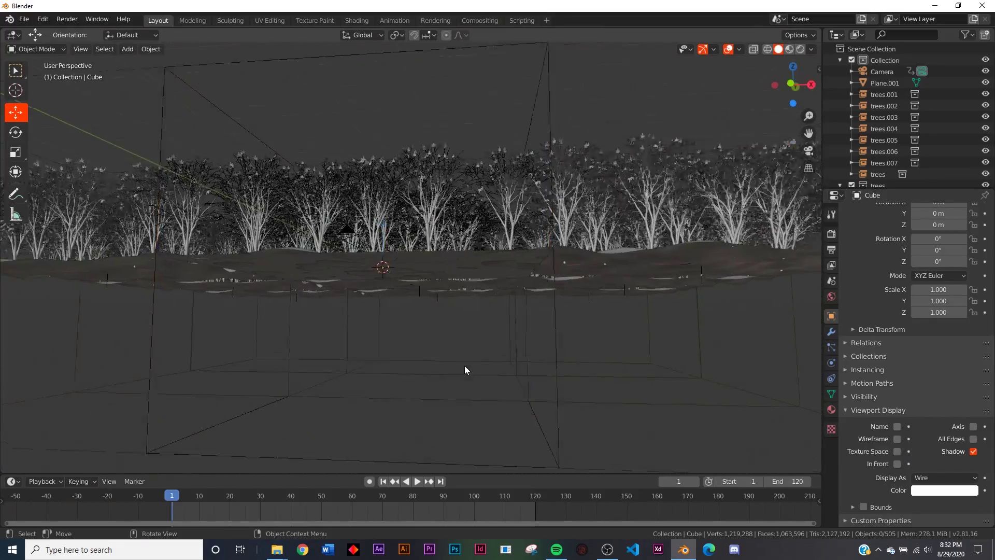
# Preview the animation in the rendered camera view with overlays and gizmos hidden, stop it and return to frame 1.
pyautogui.press('KP_0')
pyautogui.press('z')
pyautogui.click(471, 338)
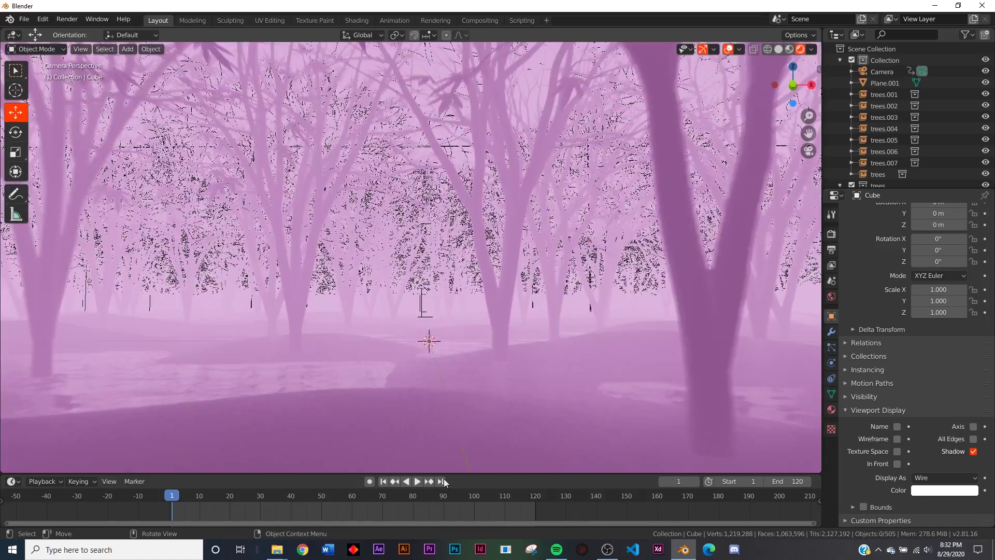
pyautogui.click(416, 481)
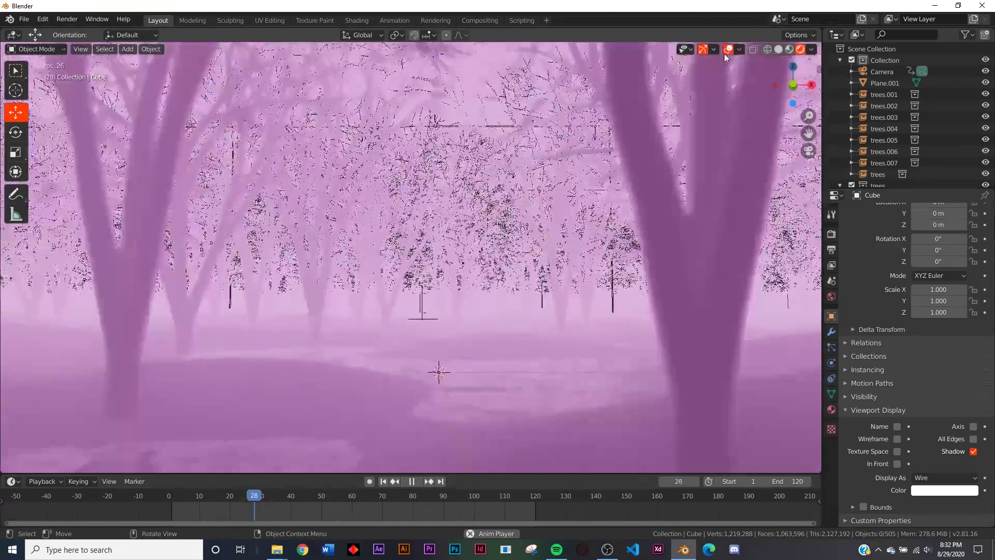
pyautogui.click(728, 49)
pyautogui.click(702, 50)
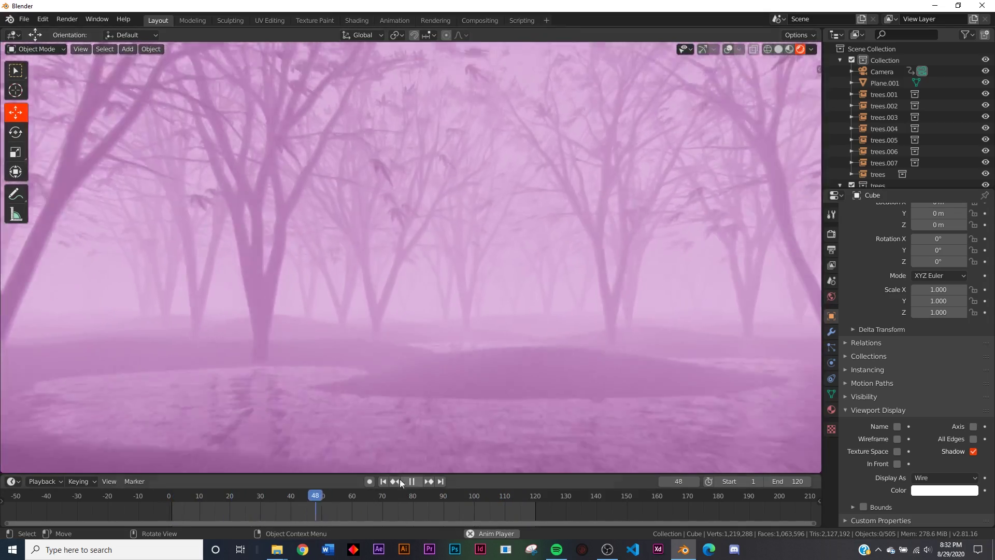
pyautogui.click(412, 482)
pyautogui.click(383, 482)
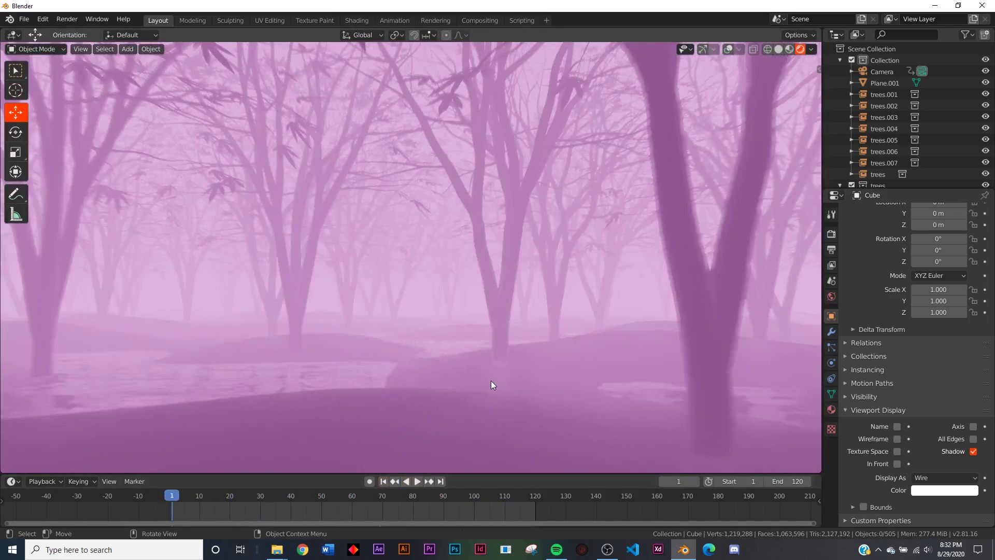
# Set the scene's color management look to Very High Contrast.
pyautogui.click(832, 236)
pyautogui.click(896, 461)
pyautogui.scroll(-2, 898, 458)
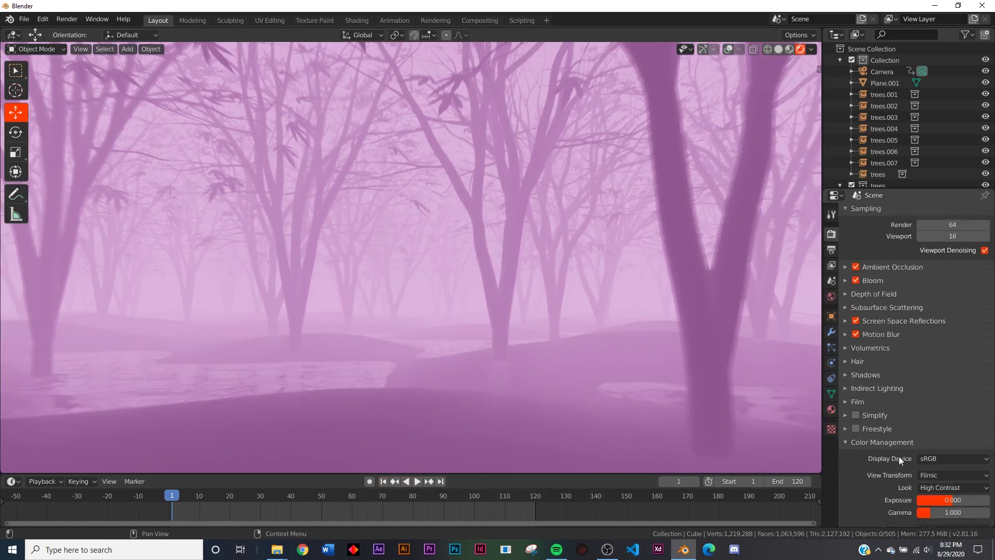
pyautogui.click(953, 449)
pyautogui.click(953, 451)
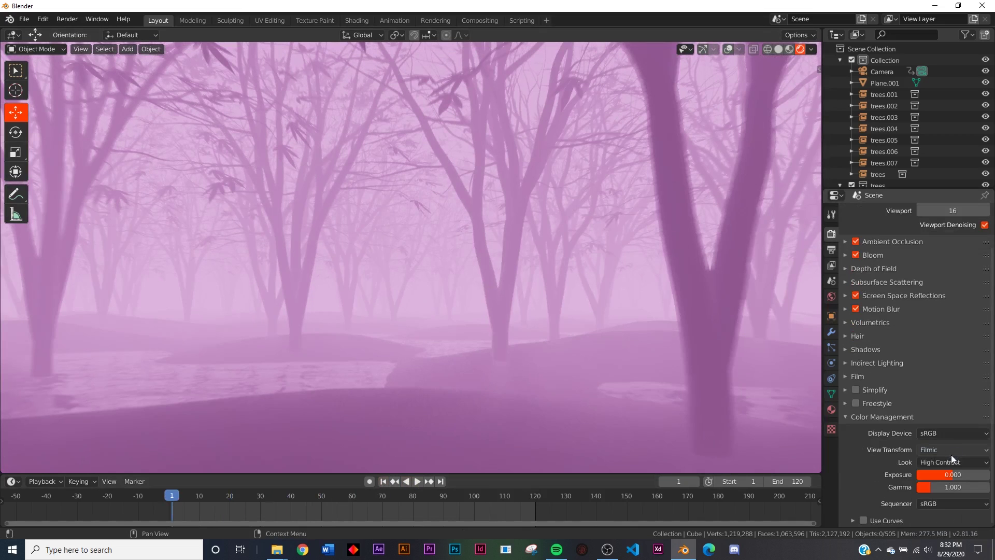
pyautogui.click(950, 461)
pyautogui.click(938, 436)
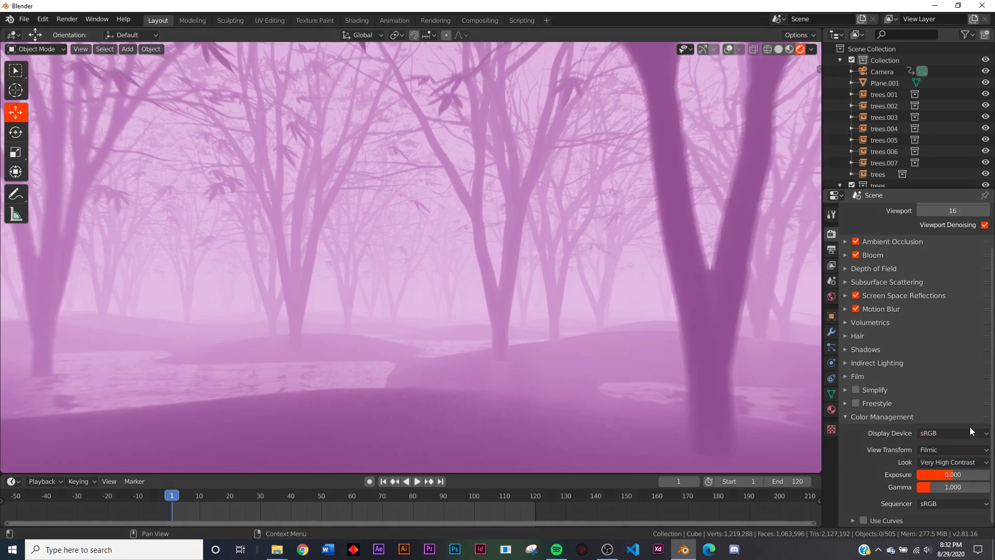
# Lower the color management gamma to 0.720.
pyautogui.scroll(-3, 405, 329)
pyautogui.scroll(1, 406, 329)
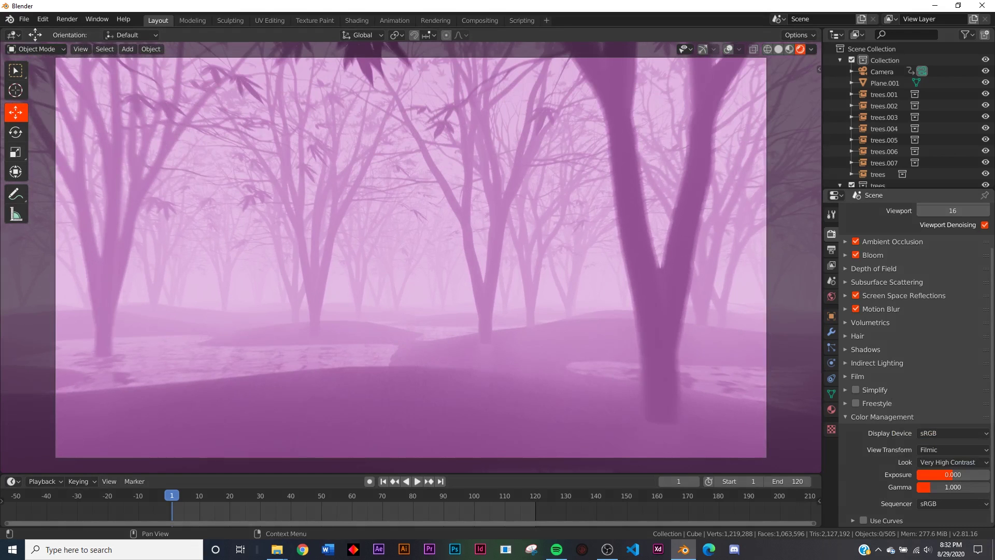
pyautogui.moveTo(953, 488); pyautogui.dragTo(952, 487)
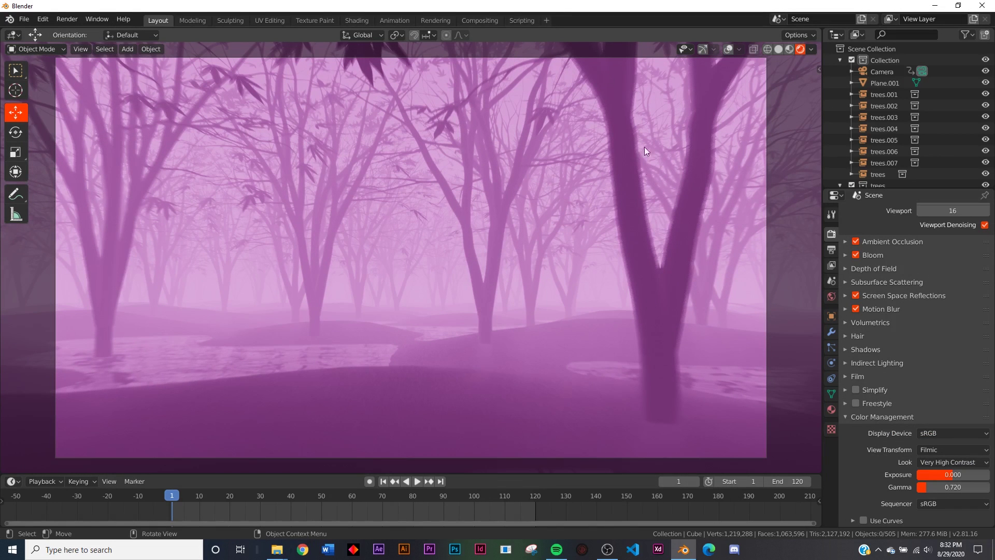
# Play the animation with the new color settings, stop it and return to frame 1.
pyautogui.click(416, 483)
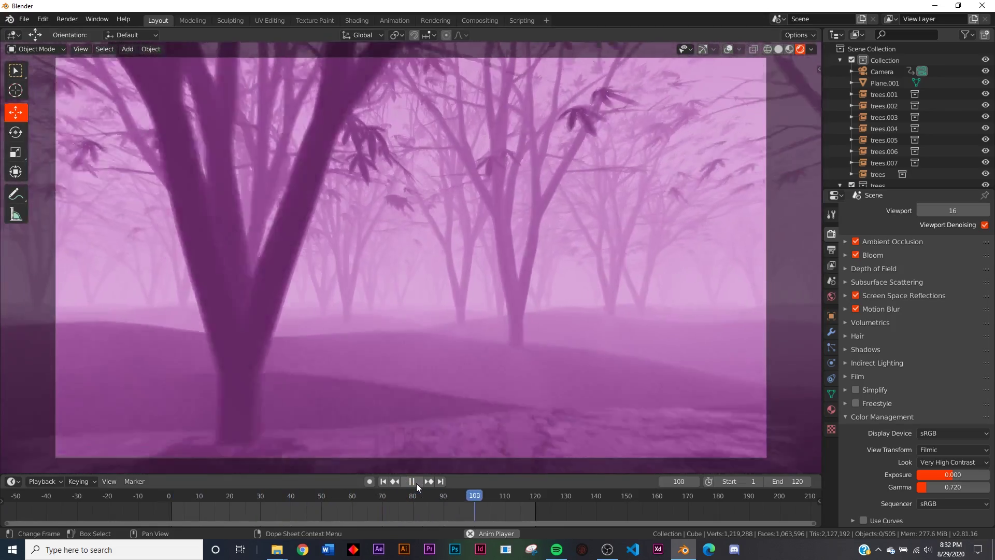
pyautogui.click(416, 484)
pyautogui.click(383, 481)
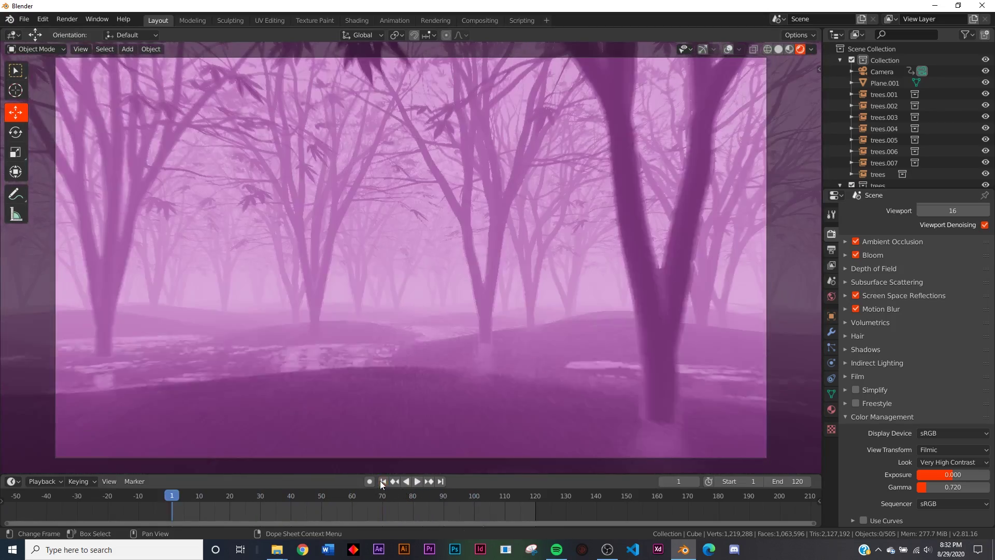
# Switch the viewport to solid shading and turn the overlays and gizmos back on.
pyautogui.press('z')
pyautogui.click(485, 312)
pyautogui.hotkey('shift', 'a')
pyautogui.moveTo(444, 275)
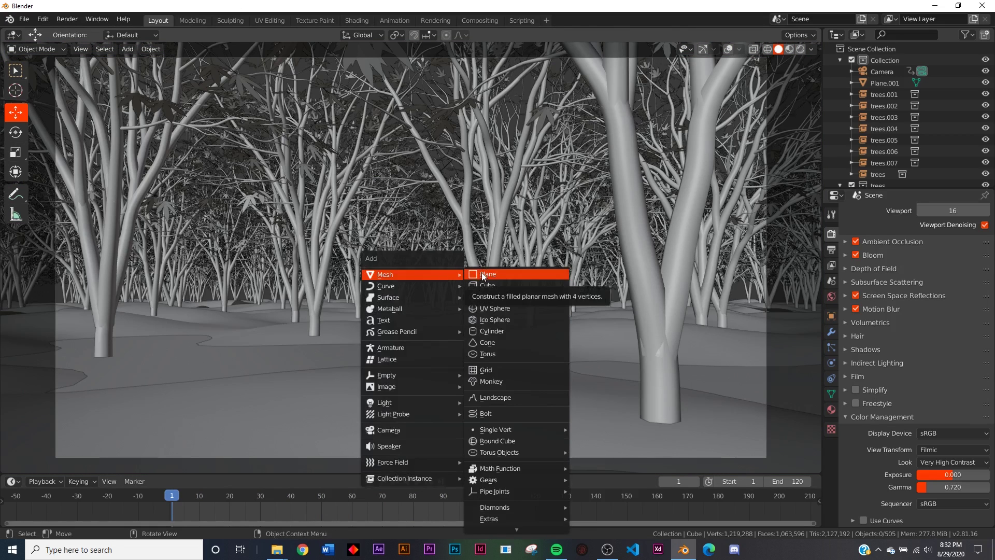
pyautogui.click(729, 49)
pyautogui.click(704, 49)
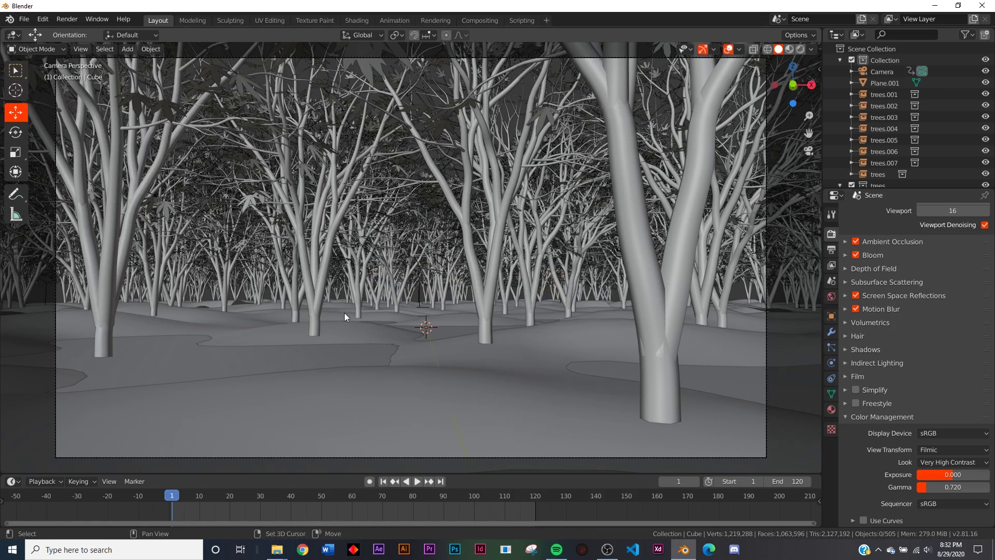
# Add a mesh plane and rotate it 90° about the X axis so that it stands upright.
pyautogui.hotkey('shift', 'a')
pyautogui.moveTo(344, 313)
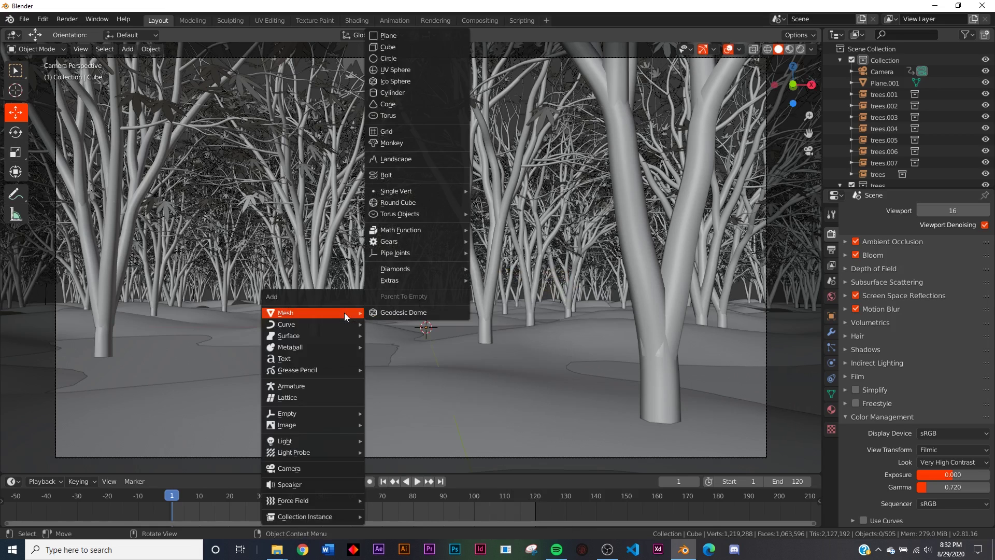
pyautogui.click(388, 36)
pyautogui.write('rx')
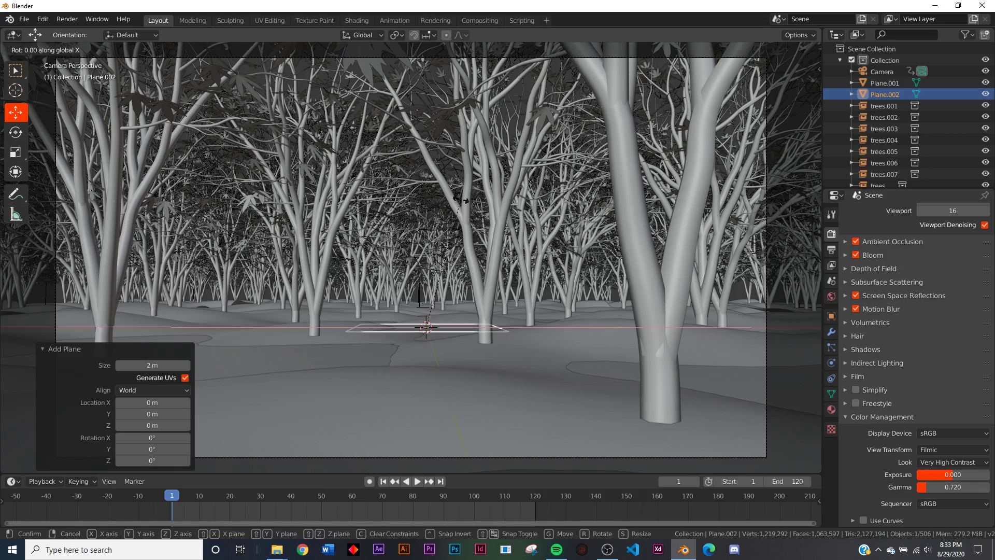
pyautogui.write('90')
pyautogui.press('Return')
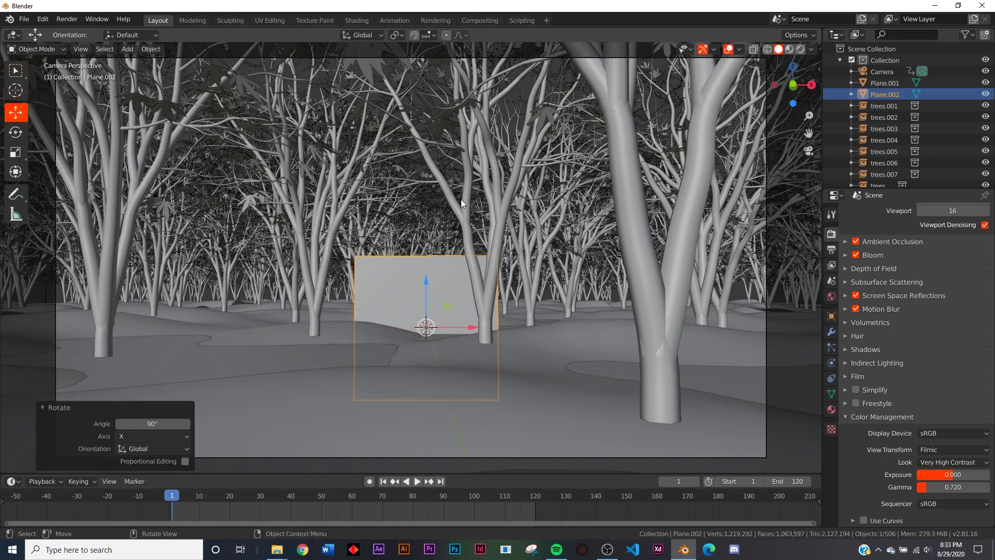
# Move the upright plane to Y -4.91 m, raise it about 0.675 m, and scale it down to about 0.286.
pyautogui.click(832, 316)
pyautogui.moveTo(939, 256); pyautogui.dragTo(881, 256)
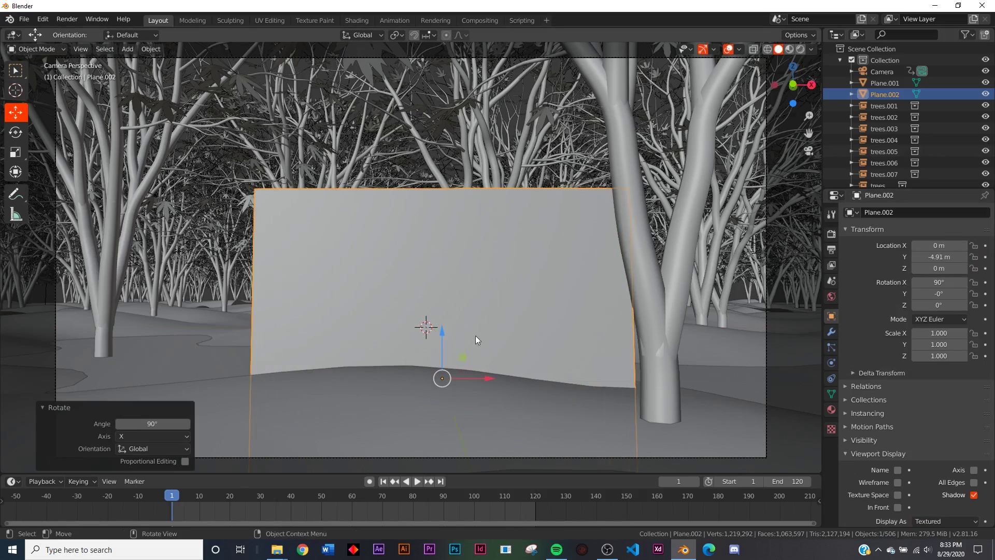
pyautogui.press('g')
pyautogui.press('z')
pyautogui.click(630, 269)
pyautogui.press('s')
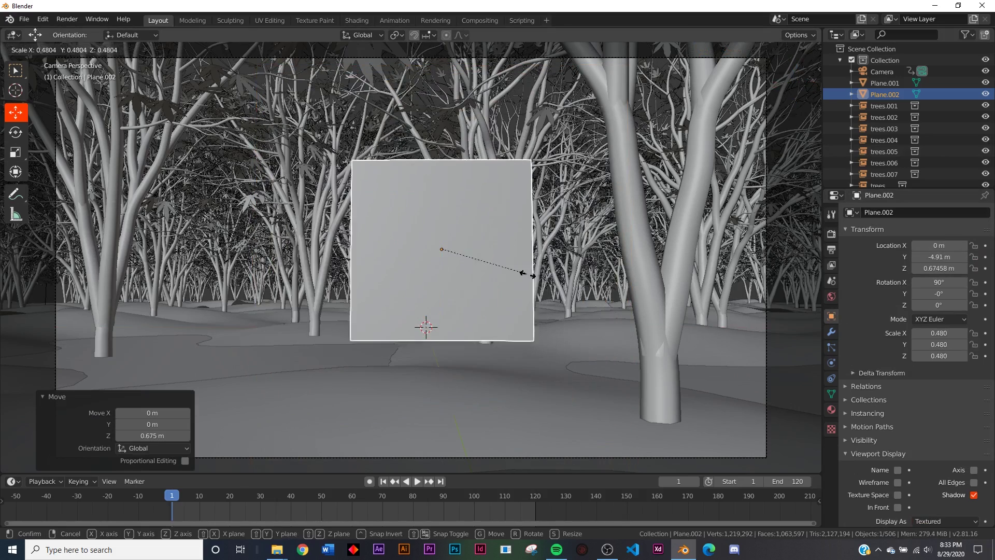
pyautogui.click(491, 271)
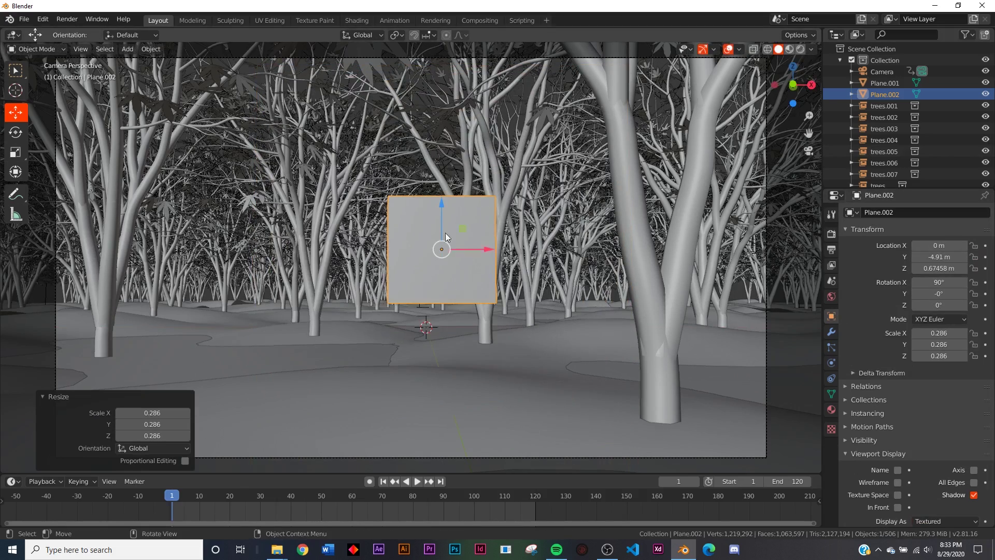
# Reshape the plane into a tall rectangle with a scale of about 0.242 by 0.586 and shift it to X about -0.118 m.
pyautogui.click(16, 171)
pyautogui.moveTo(441, 213); pyautogui.dragTo(442, 175)
pyautogui.press('s')
pyautogui.click(473, 201)
pyautogui.moveTo(507, 235); pyautogui.dragTo(483, 234)
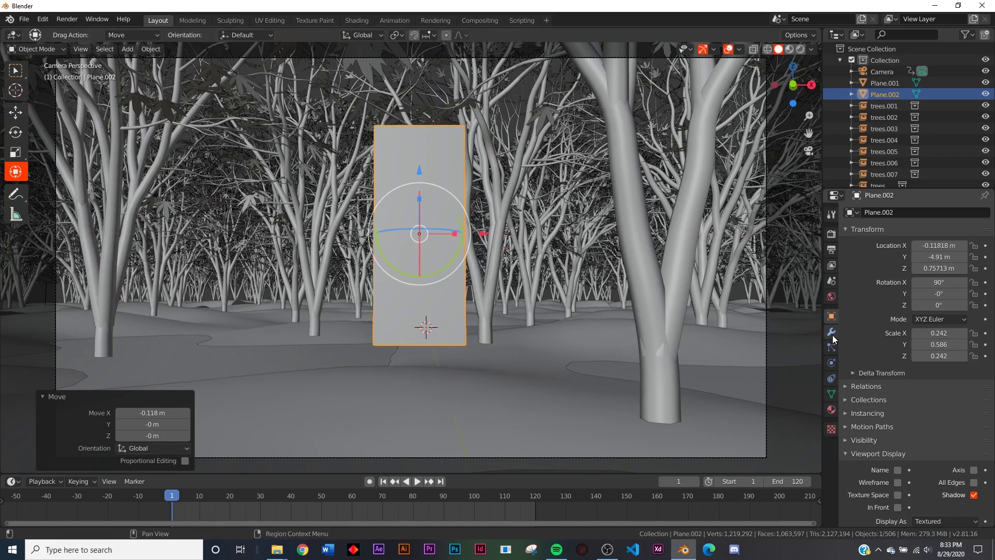
# Apply the plane's scale and add a Wireframe modifier to it.
pyautogui.click(831, 332)
pyautogui.hotkey('ctrl', 'a')
pyautogui.click(472, 226)
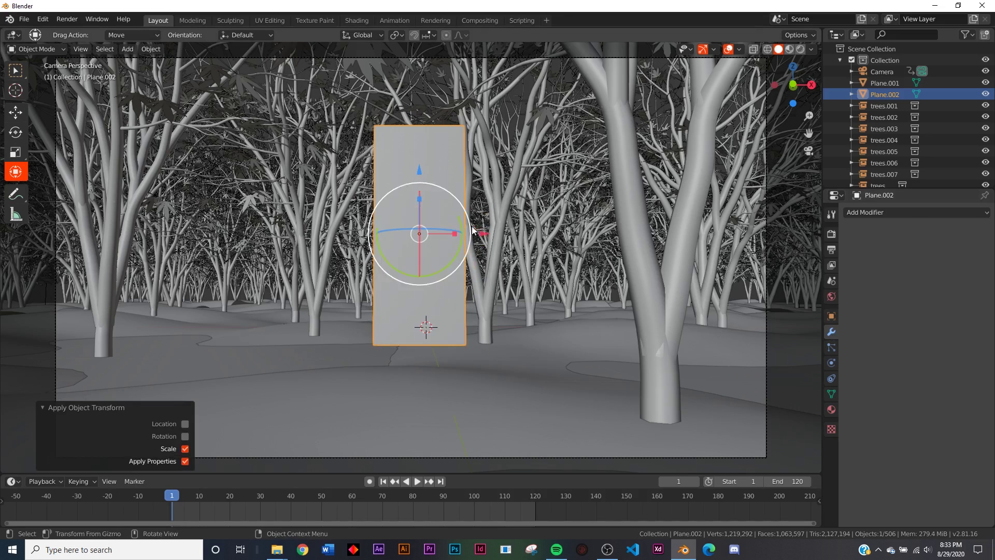
pyautogui.click(929, 213)
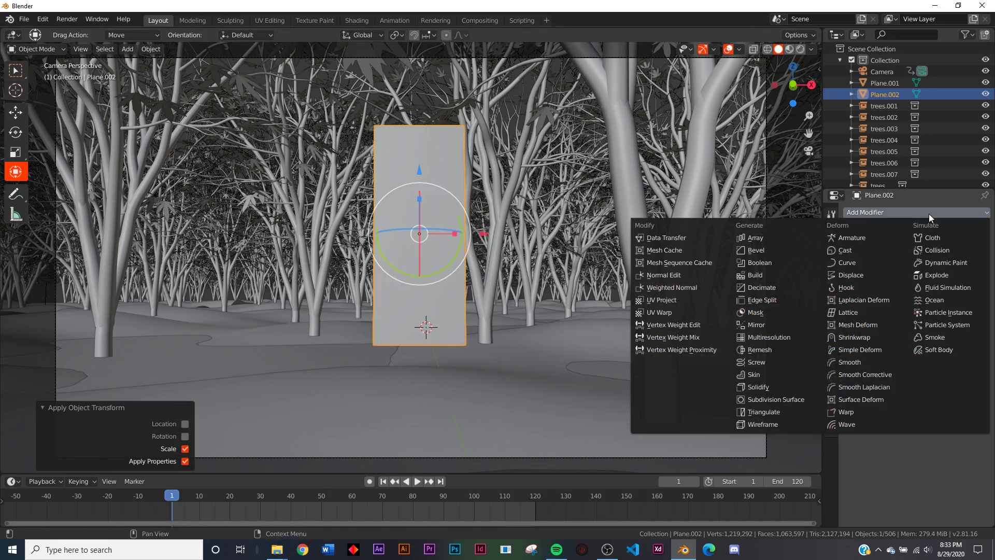
pyautogui.click(770, 423)
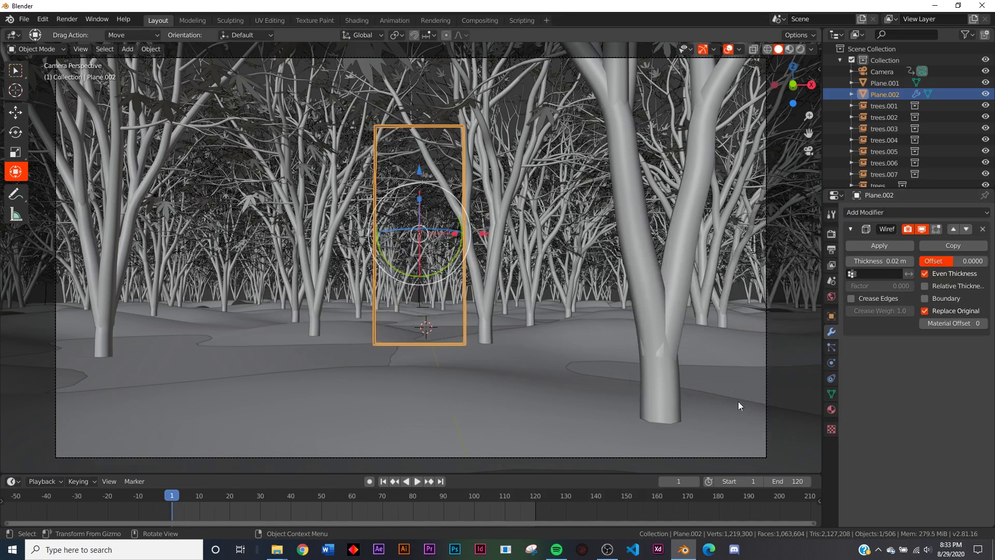
# Enable Boundary in the plane's Wireframe modifier and adjust the frame's thickness.
pyautogui.scroll(5, 501, 318)
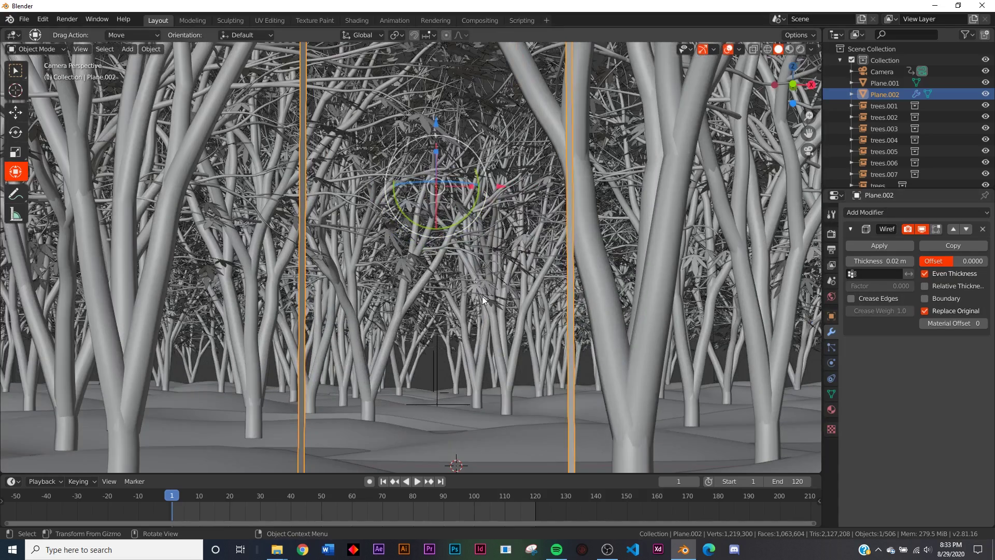
pyautogui.click(927, 299)
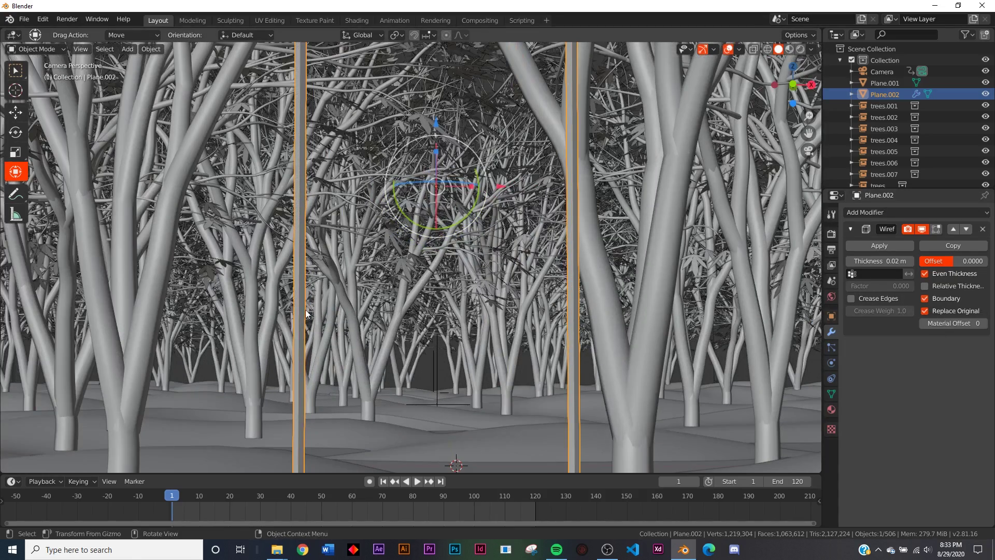
pyautogui.scroll(-4, 311, 283)
pyautogui.moveTo(880, 261); pyautogui.dragTo(871, 261)
# Switch to rendered shading and give the frame a new material with an Emission surface.
pyautogui.press('z')
pyautogui.click(701, 337)
pyautogui.click(831, 409)
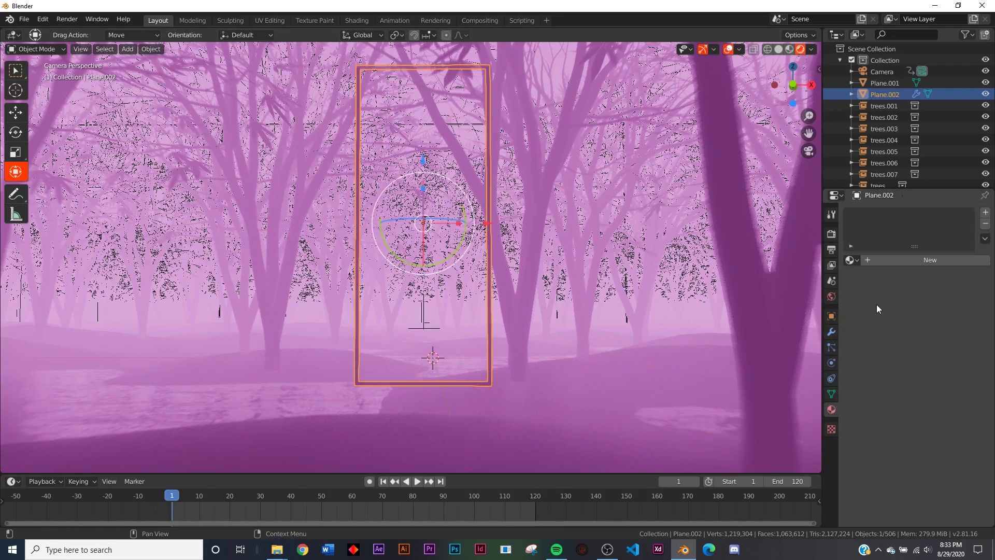
pyautogui.click(910, 263)
pyautogui.click(947, 328)
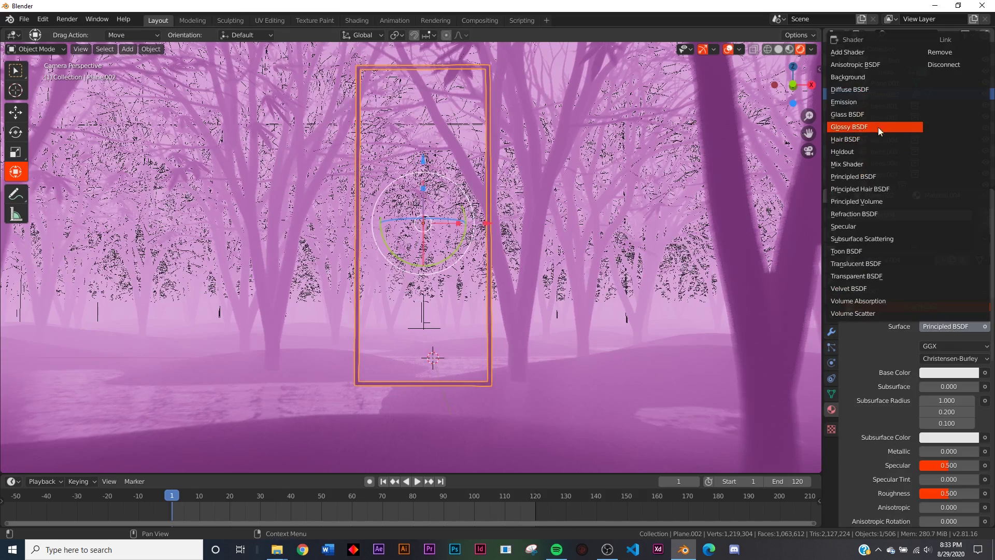
pyautogui.click(864, 101)
# Set the frame's emission color to light blue and its strength to 215.5.
pyautogui.click(950, 346)
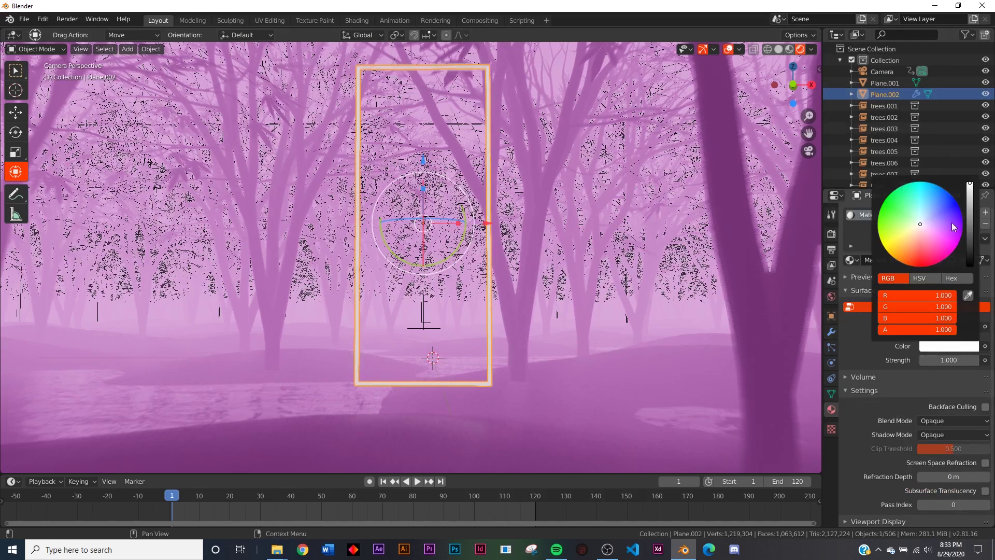
pyautogui.click(935, 197)
pyautogui.moveTo(965, 359); pyautogui.dragTo(994, 360)
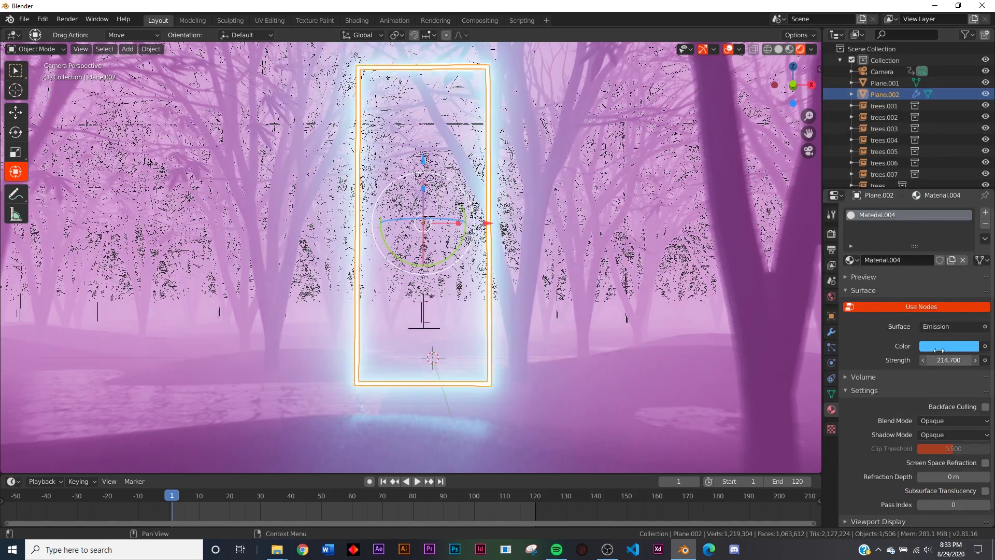
# Hide the overlays and gizmos in the camera view and change the frame's emission color to a deeper blue.
pyautogui.click(728, 50)
pyautogui.click(705, 48)
pyautogui.press('KP_0')
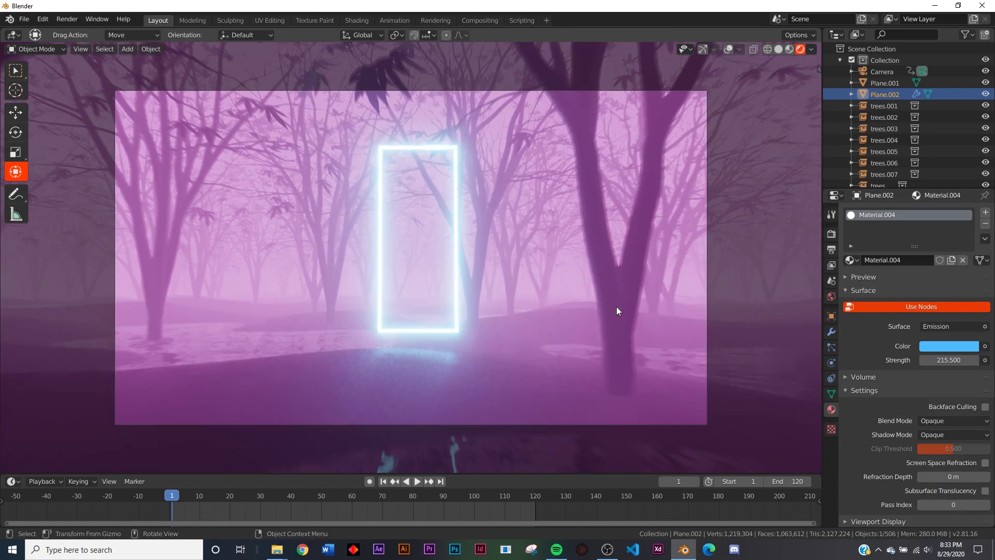
pyautogui.click(941, 344)
pyautogui.moveTo(935, 198); pyautogui.dragTo(945, 189)
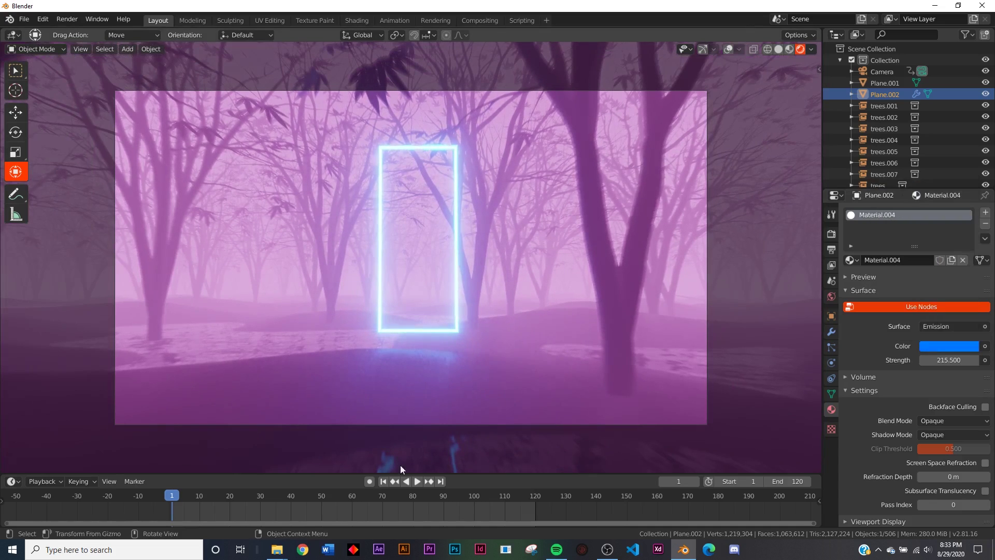
# Parent the glowing frame to the camera with the Object option and play the animation briefly to check it.
pyautogui.keyDown('ctrl'); pyautogui.click(881, 72); pyautogui.keyUp('ctrl')
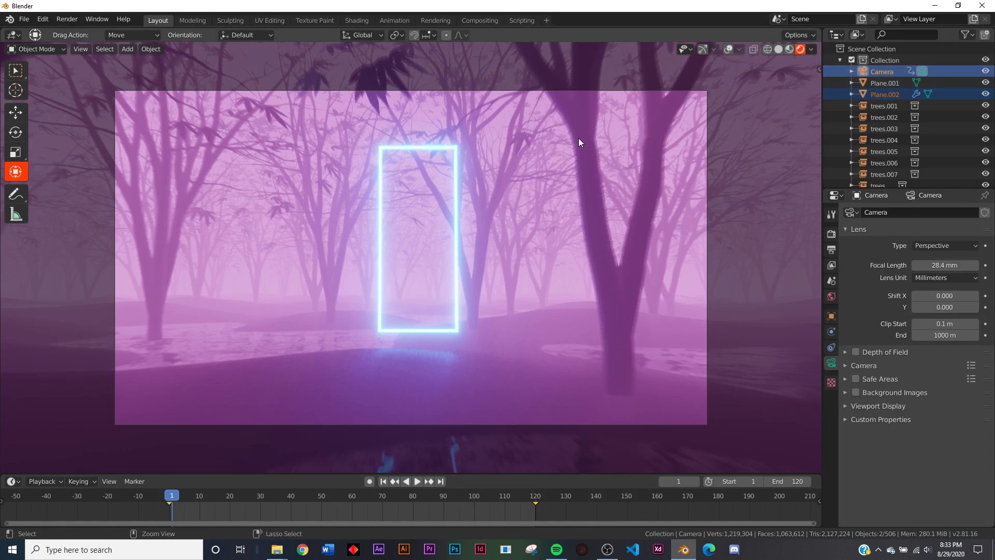
pyautogui.hotkey('ctrl', 'p')
pyautogui.click(578, 138)
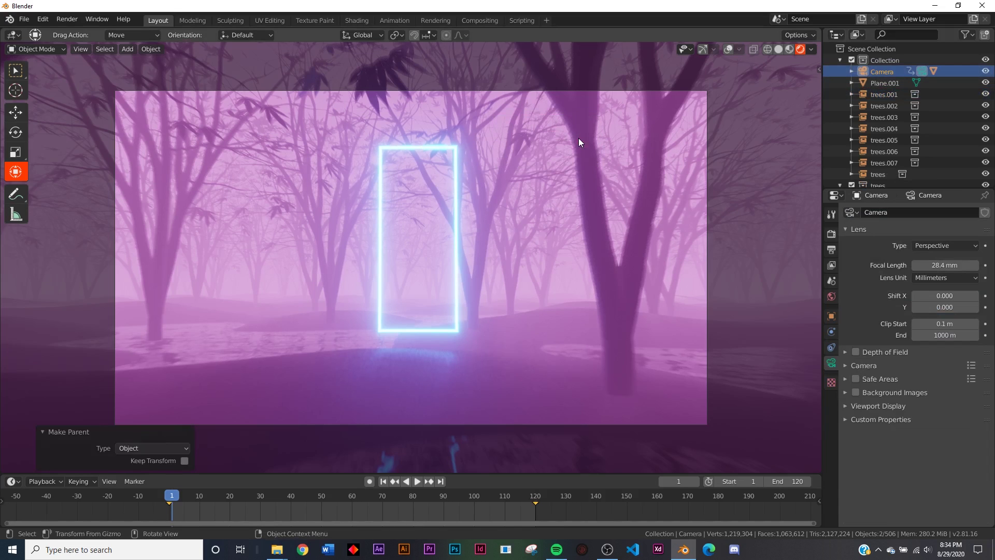
pyautogui.click(418, 481)
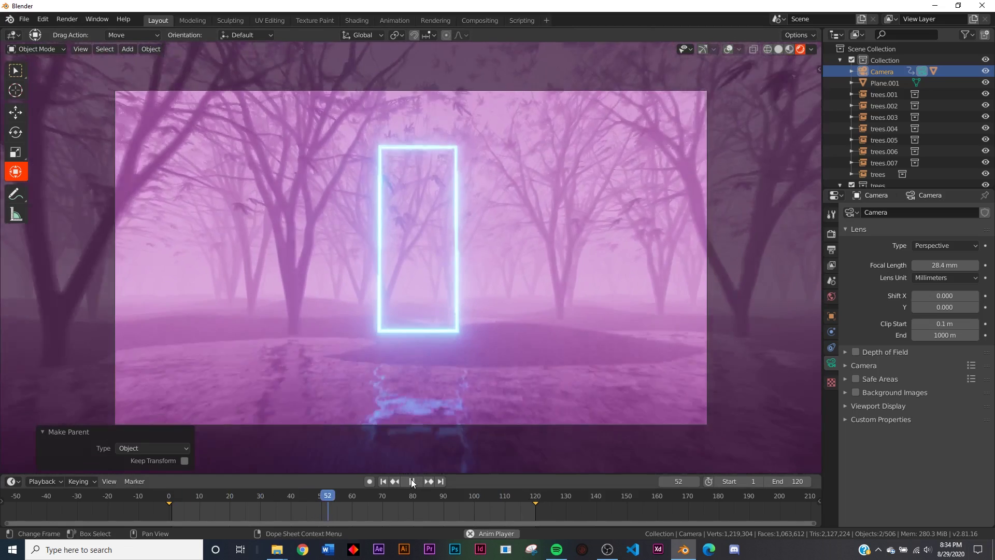
pyautogui.click(411, 481)
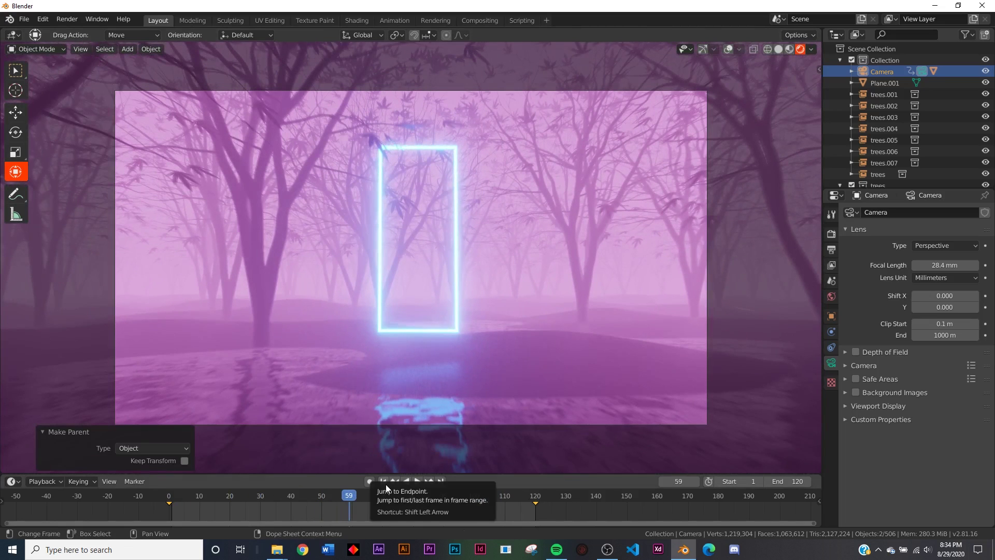
# Return to the first frame, select the central ground plane and give it a new material in the Shading workspace.
pyautogui.click(386, 484)
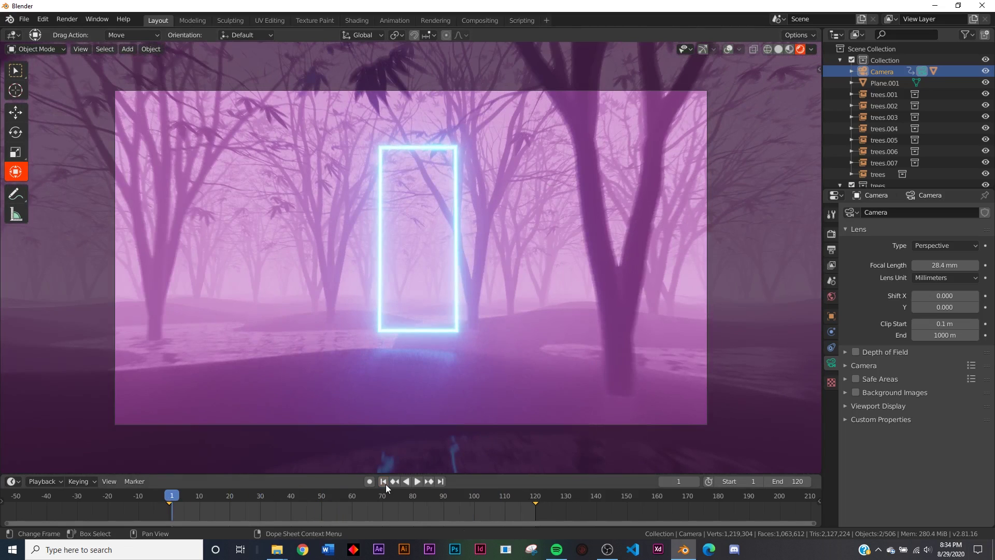
pyautogui.click(396, 388)
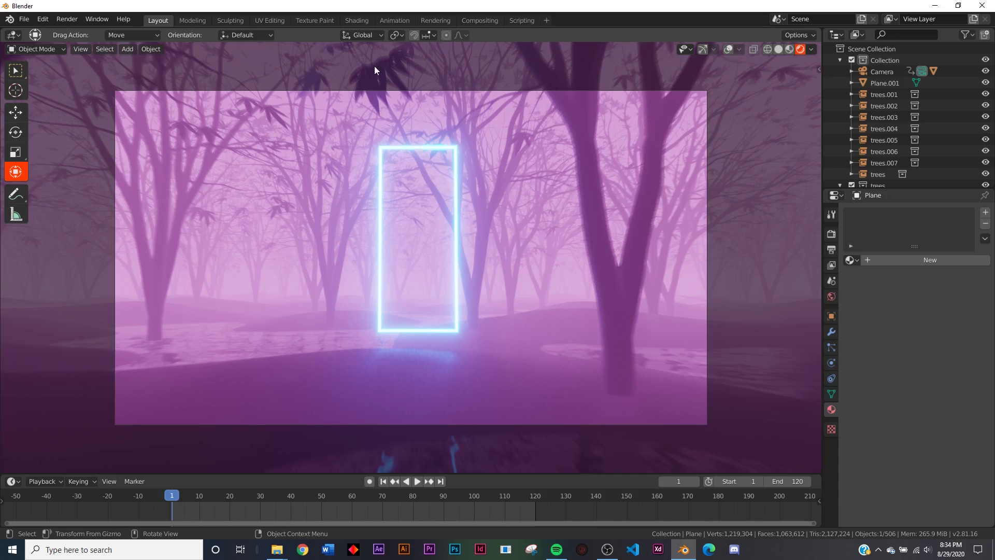
pyautogui.click(356, 20)
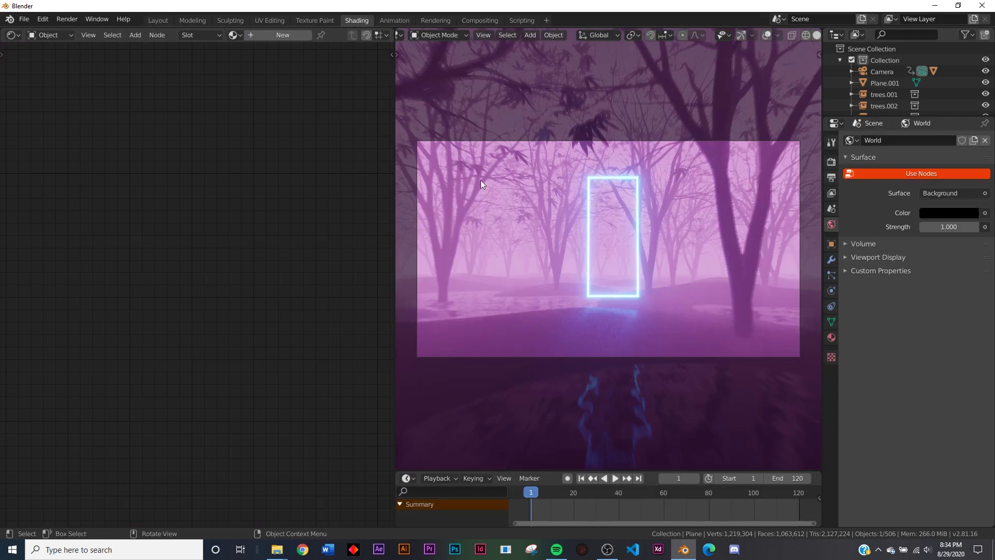
pyautogui.click(278, 38)
pyautogui.press('Home')
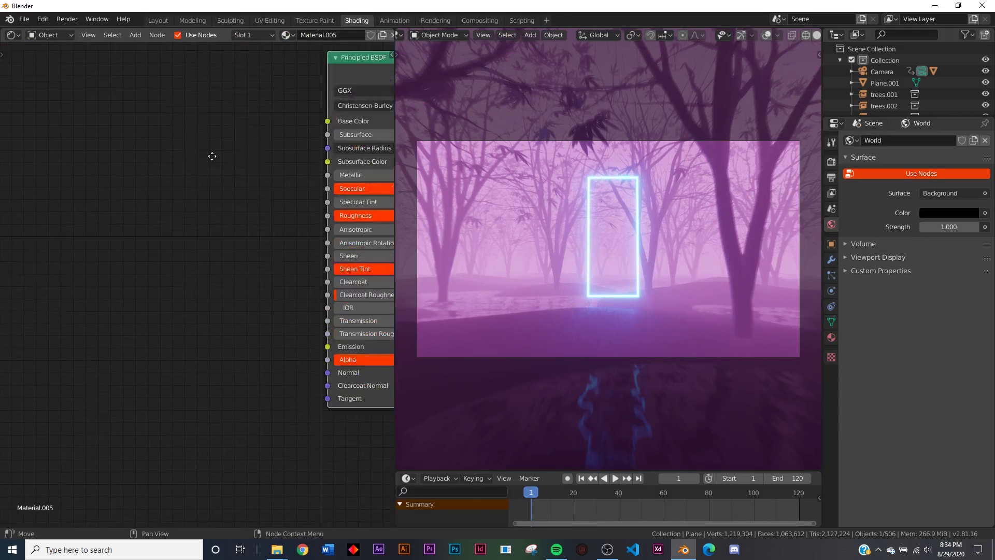
# Add a Bump node and connect its Normal output to the Principled BSDF's Normal input.
pyautogui.hotkey('shift', 'a')
pyautogui.write('bu')
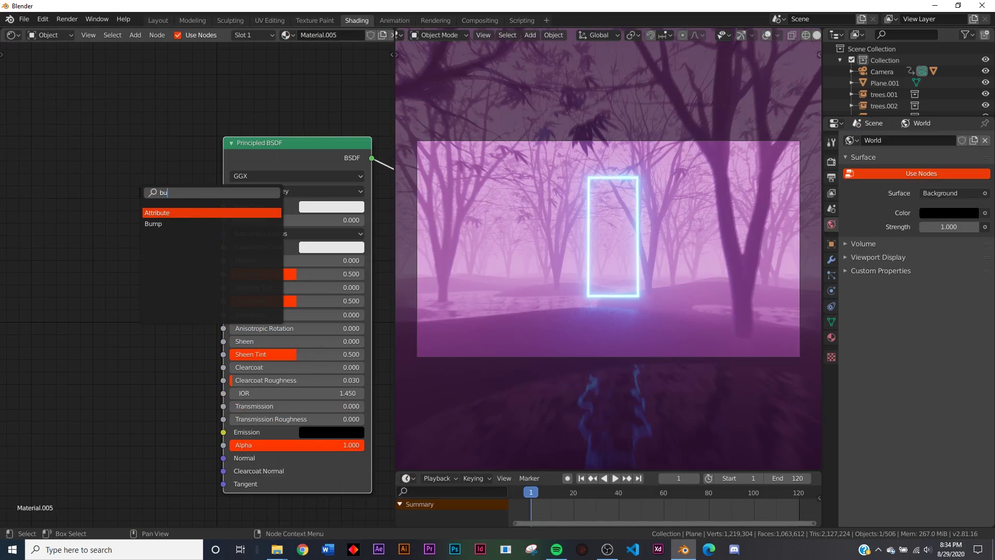
pyautogui.press('Return')
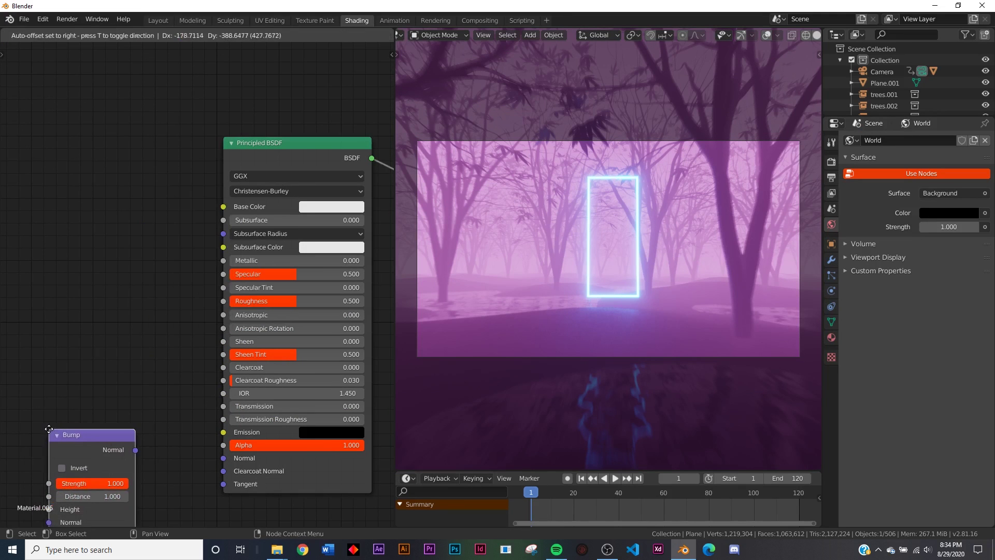
pyautogui.click(120, 440)
pyautogui.moveTo(143, 438); pyautogui.dragTo(213, 459)
pyautogui.moveTo(213, 459); pyautogui.dragTo(359, 401, button='middle')
pyautogui.moveTo(243, 374); pyautogui.dragTo(260, 374)
# Add a Noise Texture with mapping and texture coordinate nodes and connect its Fac output to the Bump node's Height.
pyautogui.hotkey('shift', 'a')
pyautogui.write('snoi')
pyautogui.press('Return')
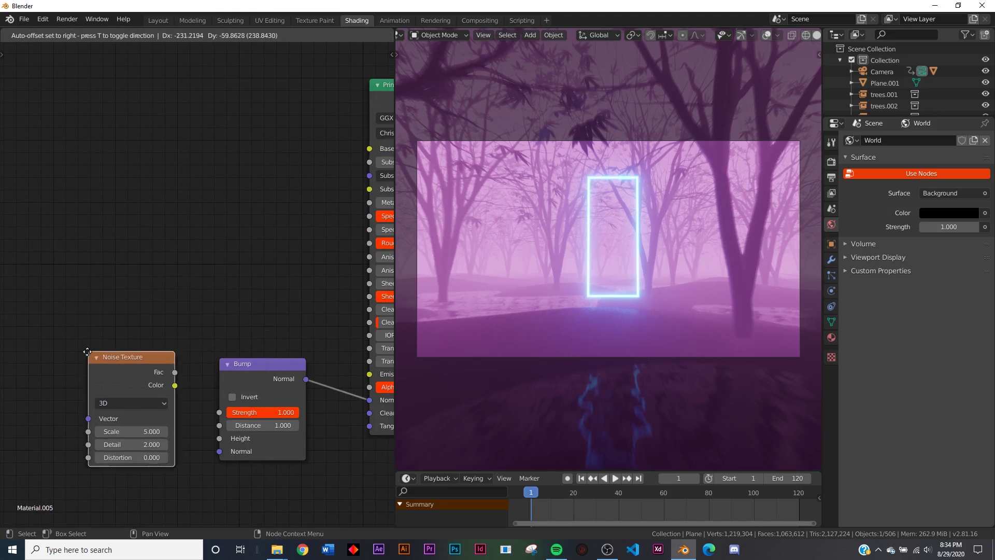
pyautogui.click(92, 356)
pyautogui.hotkey('ctrl', 't')
pyautogui.moveTo(95, 364); pyautogui.dragTo(256, 279, button='middle')
pyautogui.moveTo(2, 298); pyautogui.dragTo(99, 287, button='middle')
pyautogui.moveTo(113, 301); pyautogui.dragTo(157, 283)
pyautogui.moveTo(363, 282); pyautogui.dragTo(222, 303, button='middle')
pyautogui.moveTo(281, 295); pyautogui.dragTo(341, 353)
# Set the Bump strength to 0.321 and the Noise Texture's detail to 16 and scale to 14.5.
pyautogui.scroll(3, 234, 334)
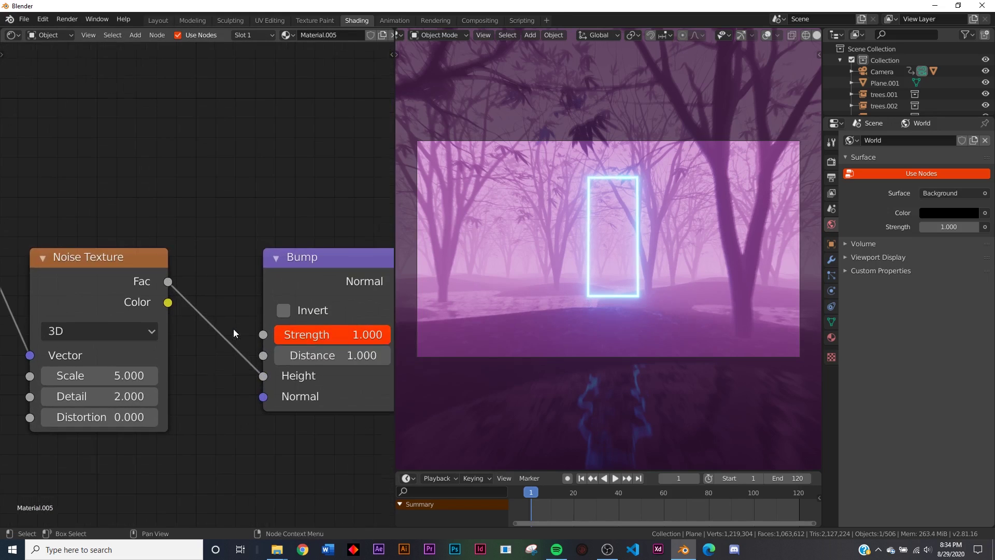
pyautogui.moveTo(321, 334); pyautogui.dragTo(296, 334)
pyautogui.scroll(4, 623, 307)
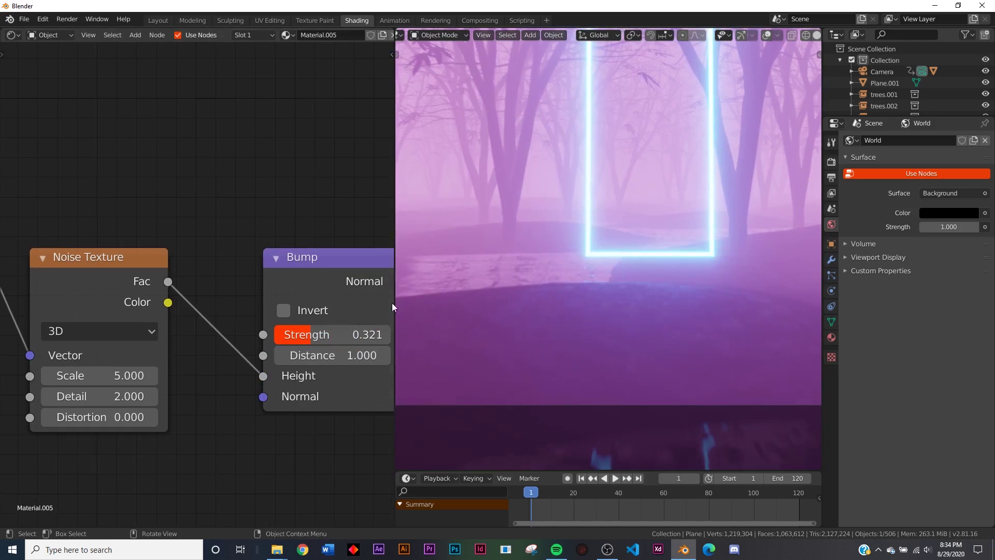
pyautogui.moveTo(99, 396); pyautogui.dragTo(155, 396)
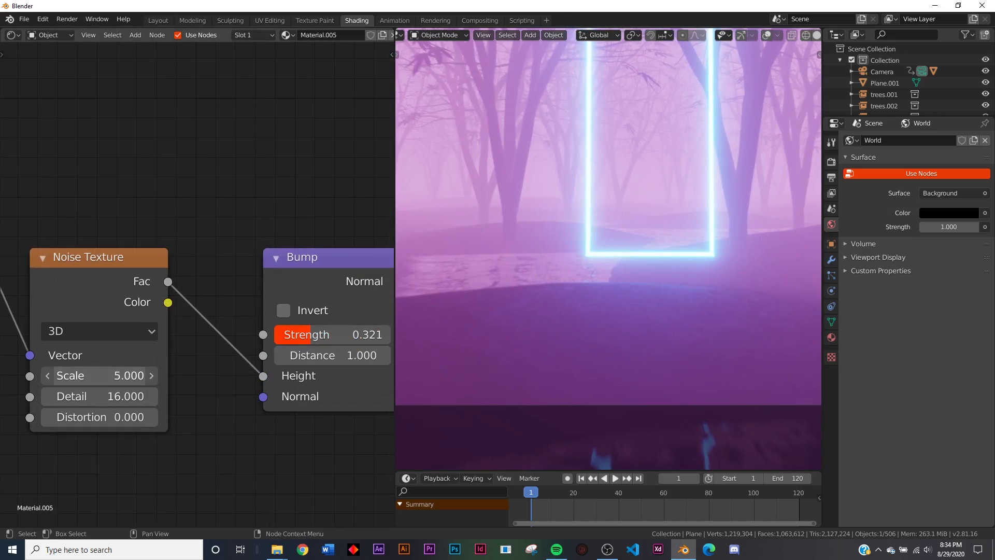
pyautogui.moveTo(99, 376); pyautogui.dragTo(96, 375)
pyautogui.scroll(3, 661, 292)
pyautogui.keyDown('shift'); pyautogui.moveTo(661, 292); pyautogui.dragTo(648, 117, button='middle'); pyautogui.keyUp('shift')
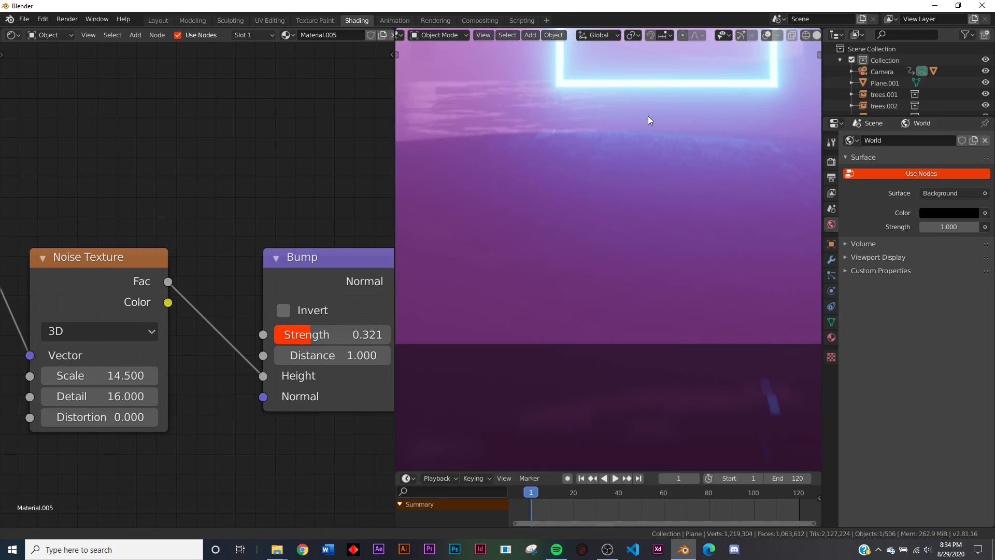
pyautogui.scroll(-1, 603, 158)
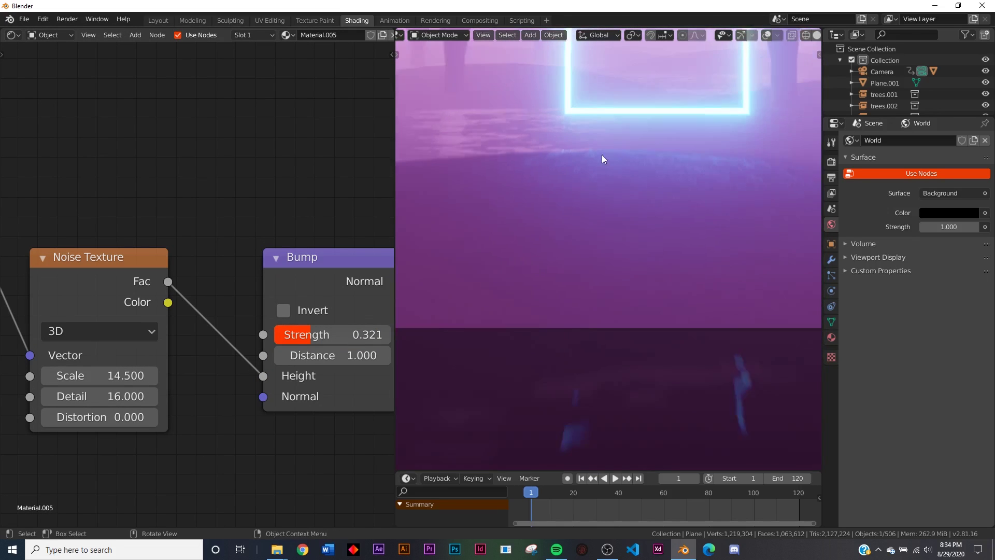
pyautogui.scroll(-2, 602, 155)
pyautogui.keyDown('shift'); pyautogui.moveTo(598, 148); pyautogui.dragTo(605, 227, button='middle'); pyautogui.keyUp('shift')
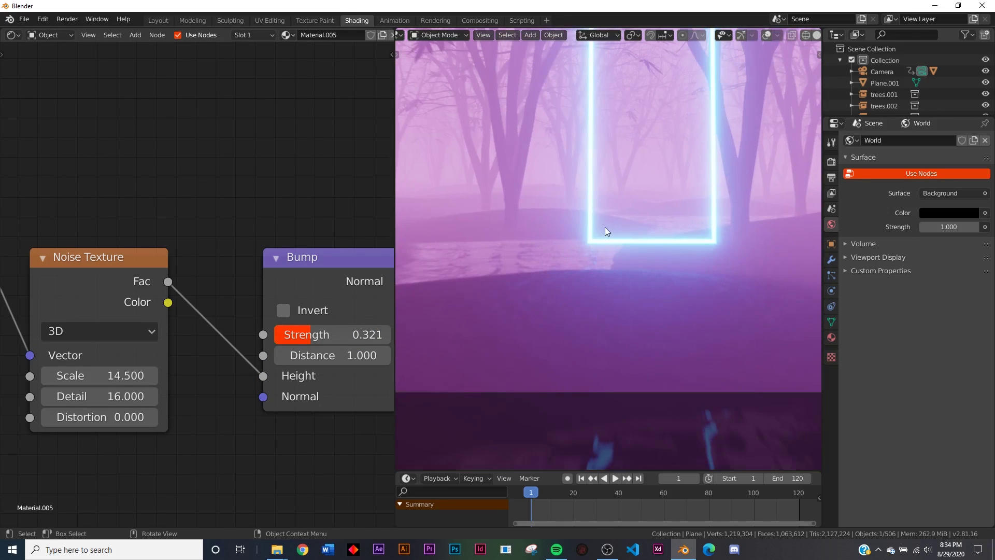
# Lower the ground's Bump strength to 0.145 while playing the animation, and return to the first frame.
pyautogui.click(615, 479)
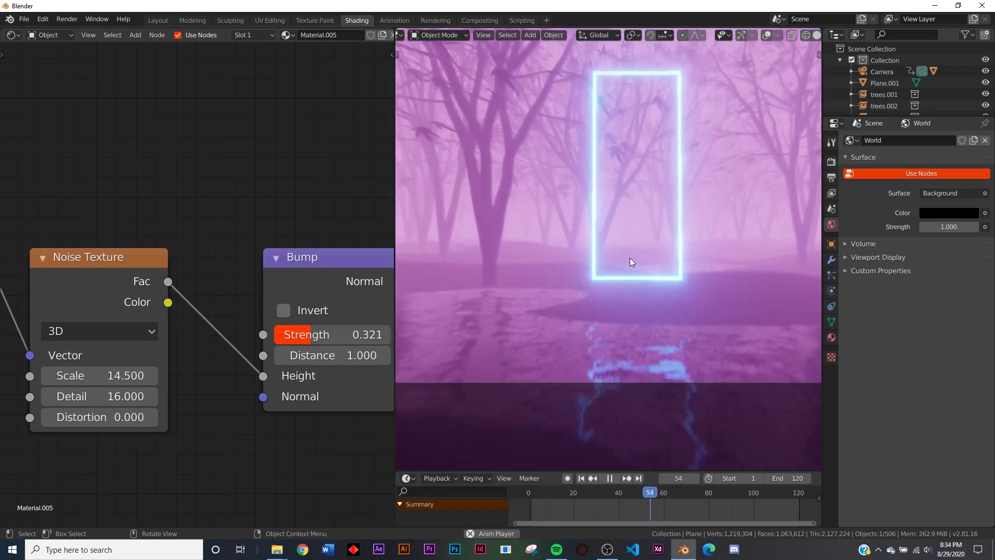
pyautogui.moveTo(337, 335); pyautogui.dragTo(317, 336)
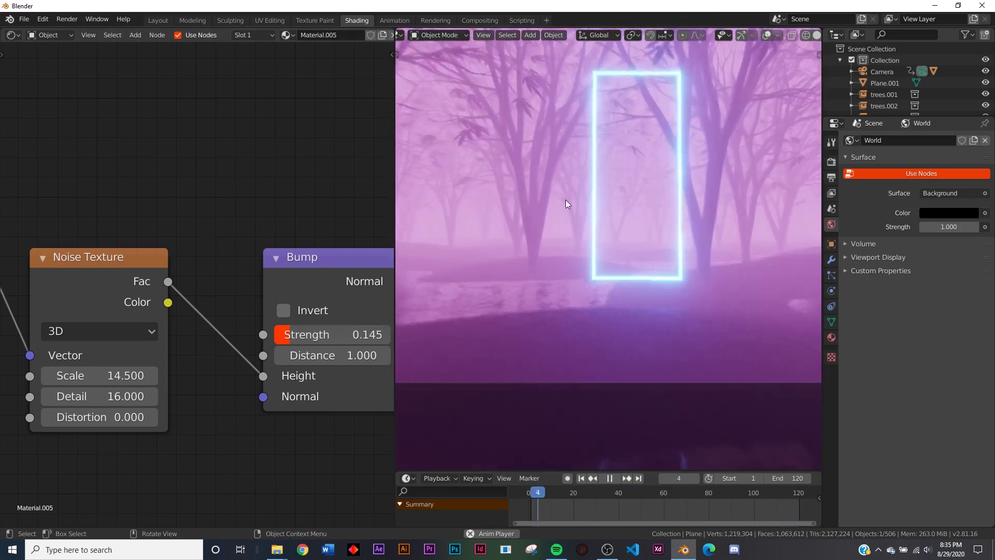
pyautogui.click(608, 478)
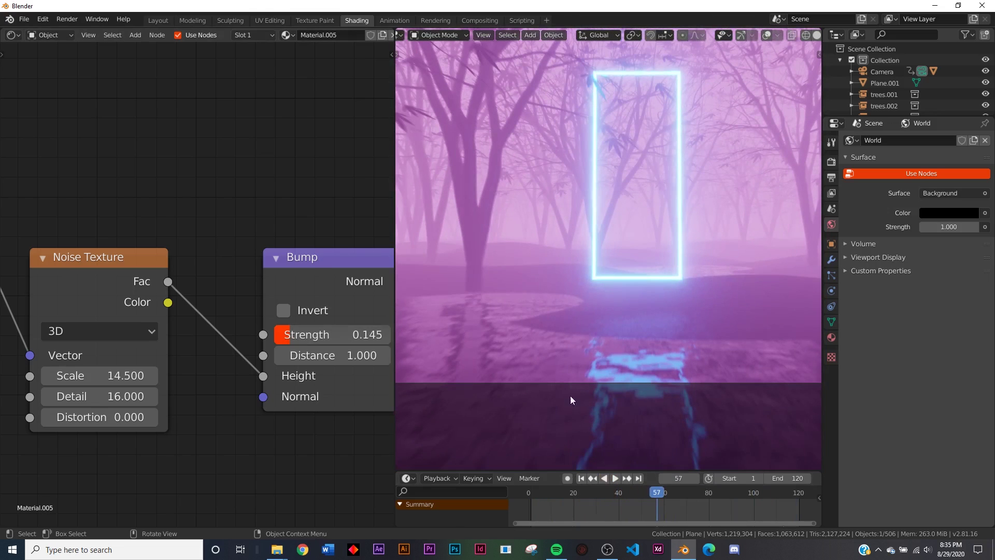
pyautogui.hotkey('shift', 'Left')
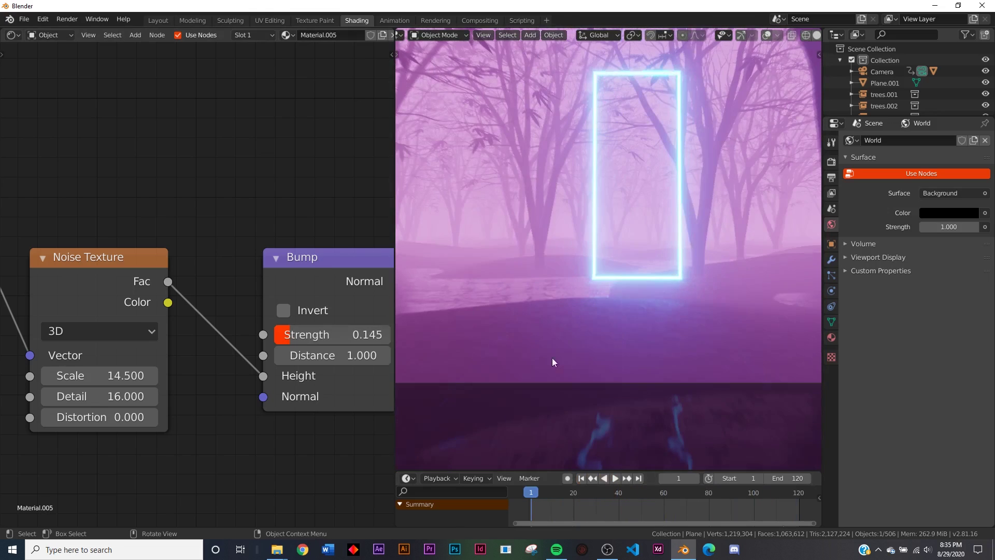
# Return to the Layout workspace in solid shading, leave the camera view and turn the gizmos and overlays back on.
pyautogui.click(158, 21)
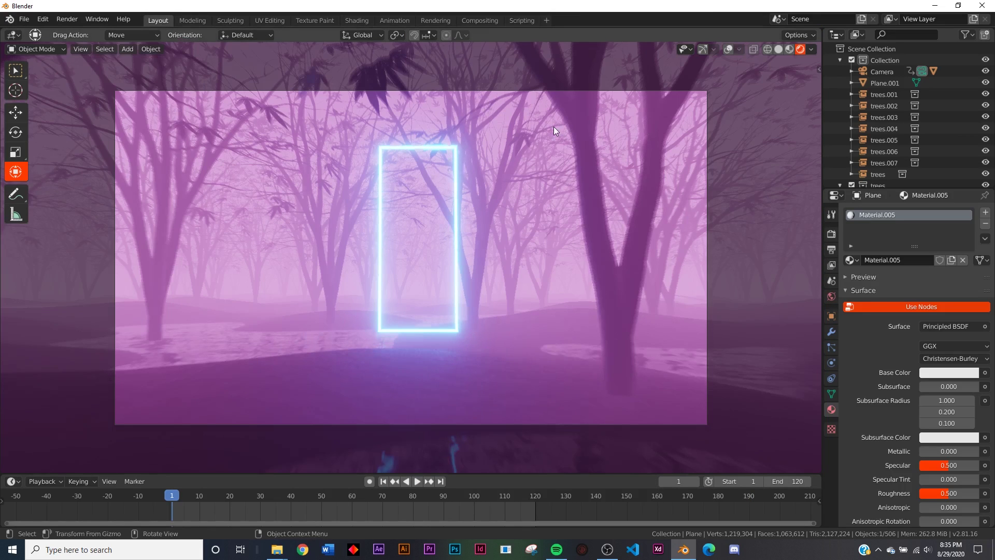
pyautogui.press('z')
pyautogui.click(547, 257)
pyautogui.moveTo(548, 257)
pyautogui.mouseDown(button='middle')
pyautogui.moveTo(538, 223)
pyautogui.moveTo(521, 278)
pyautogui.mouseUp(button='middle')
pyautogui.scroll(-6, 521, 279)
pyautogui.moveTo(499, 319); pyautogui.dragTo(418, 325, button='middle')
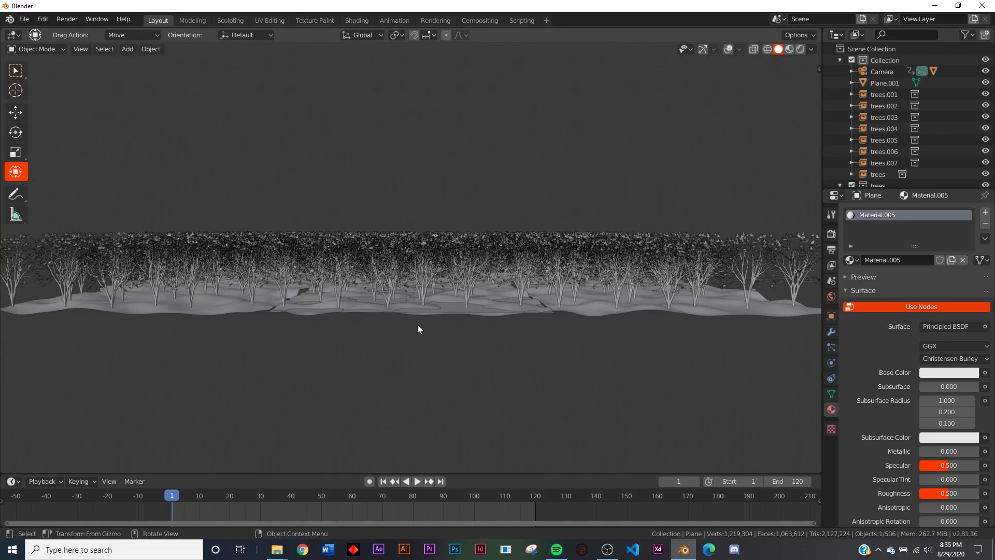
pyautogui.click(705, 48)
pyautogui.click(731, 48)
pyautogui.moveTo(630, 130); pyautogui.dragTo(426, 194, button='middle')
# Add an ico sphere to the scene and adjust its subdivisions.
pyautogui.hotkey('shift', 'a')
pyautogui.moveTo(424, 190)
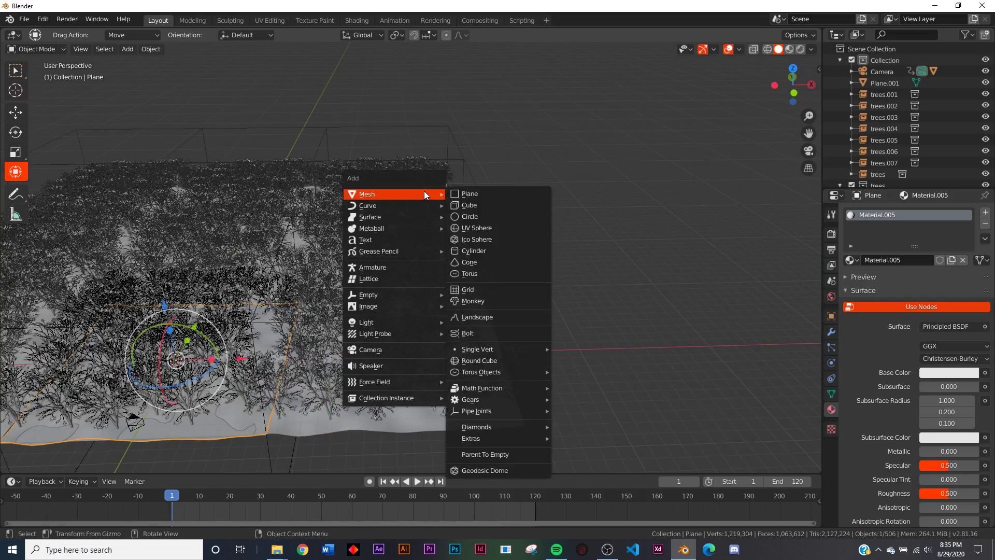
pyautogui.click(478, 239)
pyautogui.moveTo(193, 394); pyautogui.dragTo(188, 343, button='middle')
pyautogui.click(186, 353)
pyautogui.click(186, 354)
pyautogui.click(119, 353)
pyautogui.click(118, 353)
# Move the ico sphere beside the forest by about 26.5 m in X, 2.6 m in Y and 7.96 m in Z, and shade it smooth.
pyautogui.press('g')
pyautogui.click(802, 188)
pyautogui.press('KP_Decimal')
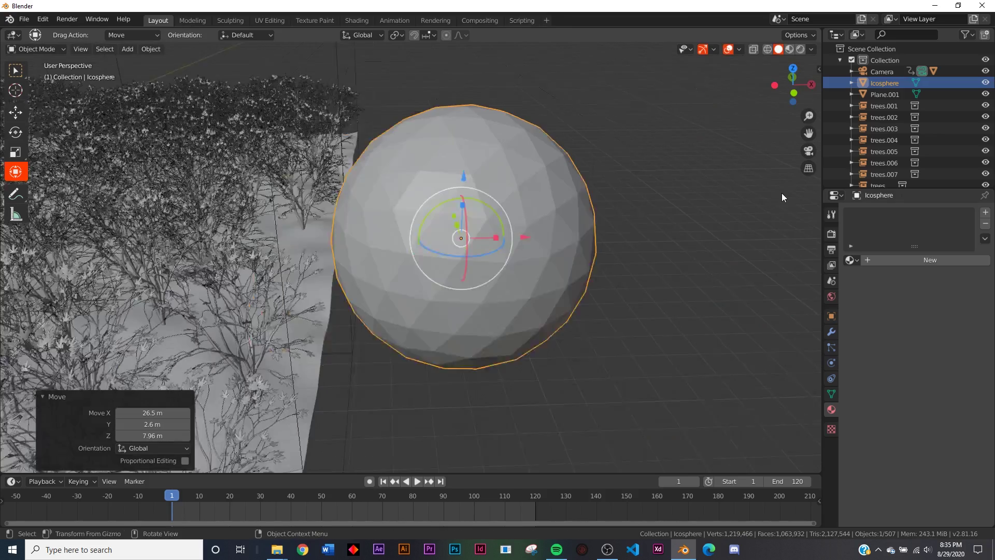
pyautogui.rightClick(608, 129)
pyautogui.click(610, 131)
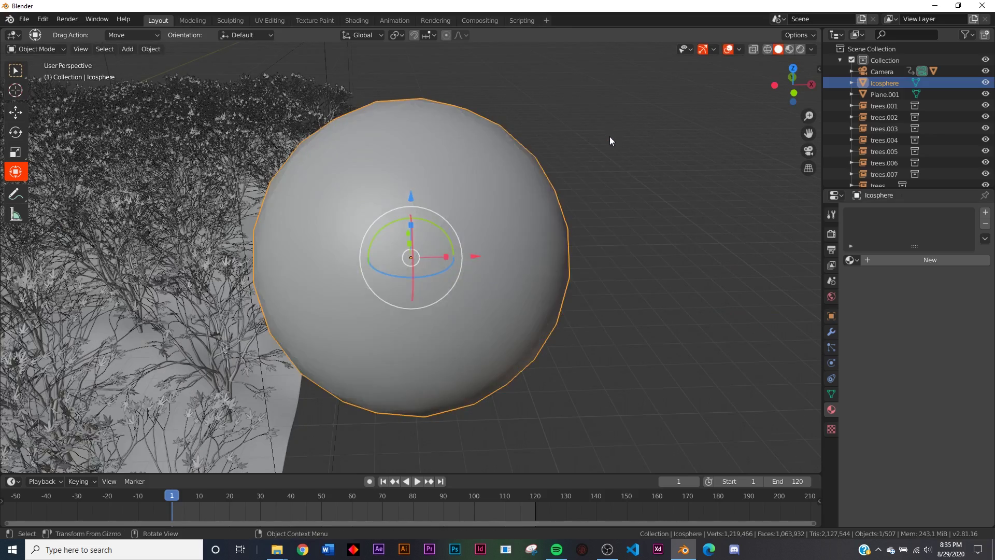
# Move the ico sphere farther away from the forest edge and lower it by about 1.3 m.
pyautogui.scroll(-12, 536, 224)
pyautogui.moveTo(476, 224); pyautogui.dragTo(484, 274, button='middle')
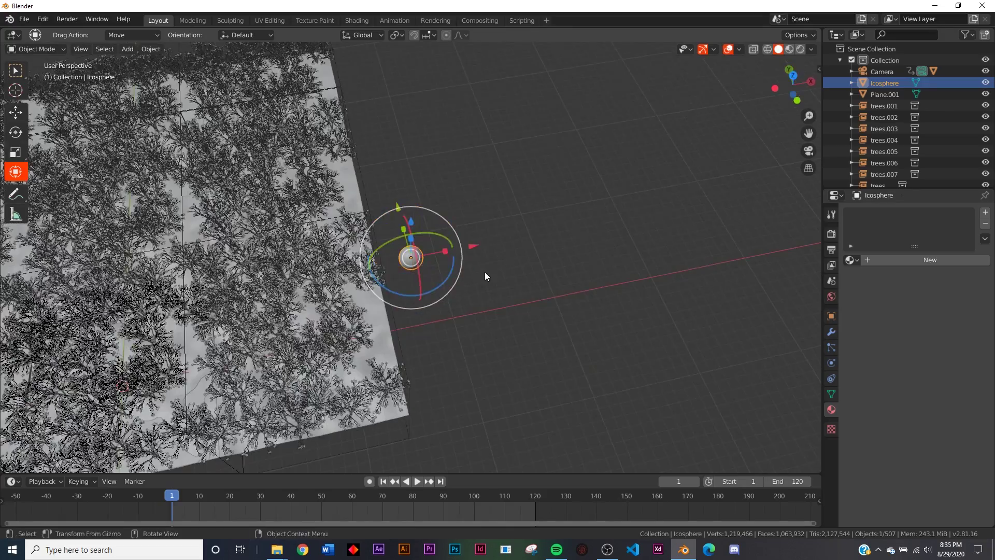
pyautogui.press('g')
pyautogui.click(637, 275)
pyautogui.moveTo(637, 274); pyautogui.dragTo(648, 234, button='middle')
pyautogui.press('g')
pyautogui.click(617, 239)
# Assign the frame's blue emission material, Material.004, to the ico sphere and check the camera view.
pyautogui.click(850, 259)
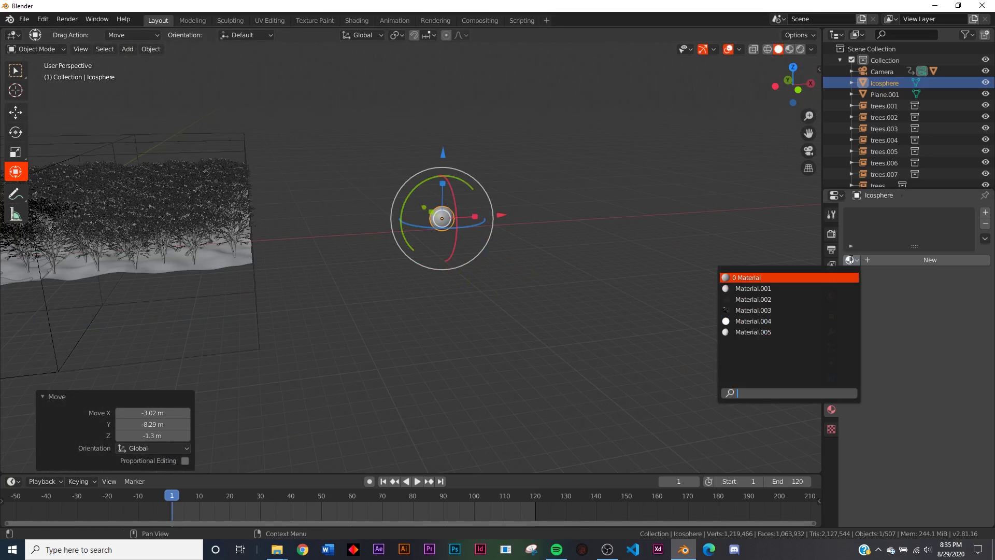
pyautogui.click(757, 320)
pyautogui.scroll(5, 465, 288)
pyautogui.scroll(-4, 465, 289)
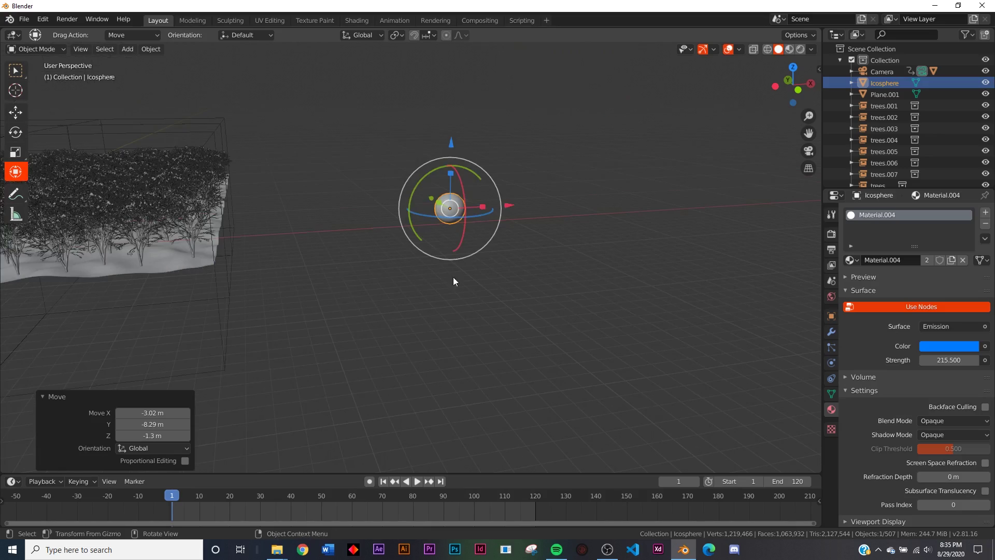
pyautogui.press('KP_0')
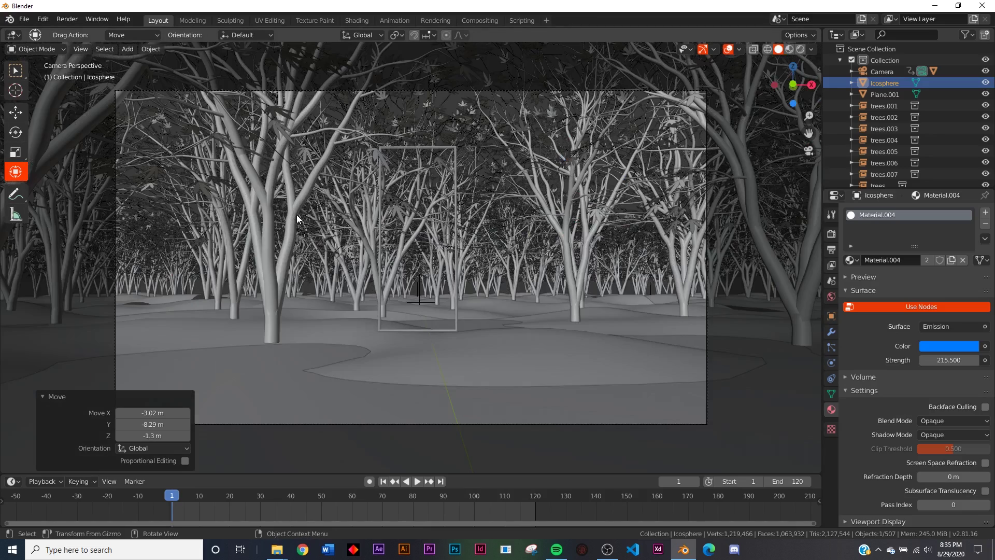
# Select the central ground plane and add a particle system of type Hair to it.
pyautogui.moveTo(455, 287); pyautogui.dragTo(469, 220, button='middle')
pyautogui.scroll(-11, 469, 220)
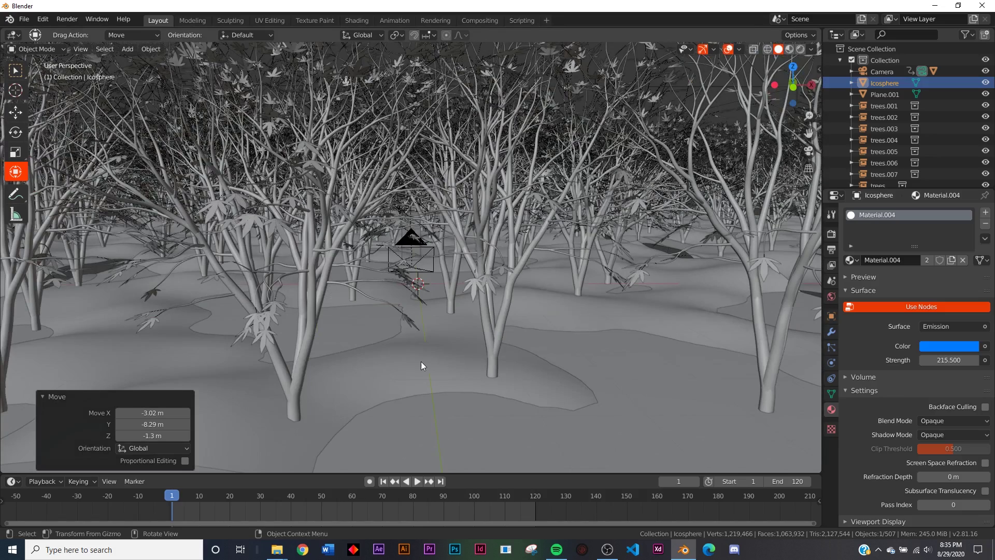
pyautogui.click(421, 362)
pyautogui.click(833, 347)
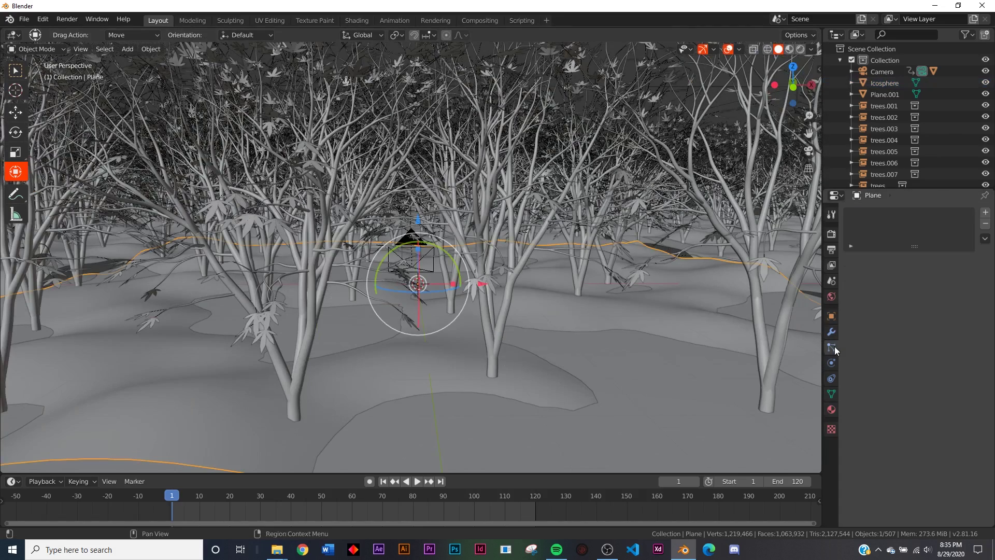
pyautogui.click(986, 213)
pyautogui.click(947, 275)
pyautogui.scroll(-5, 781, 372)
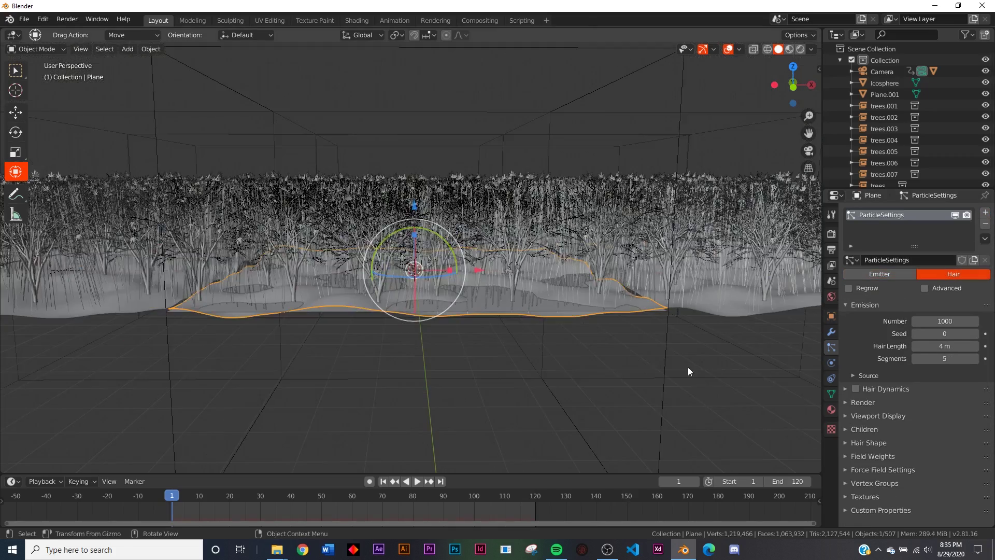
# Set the ground's hair particles to render as Object.
pyautogui.scroll(3, 781, 373)
pyautogui.click(882, 406)
pyautogui.click(938, 417)
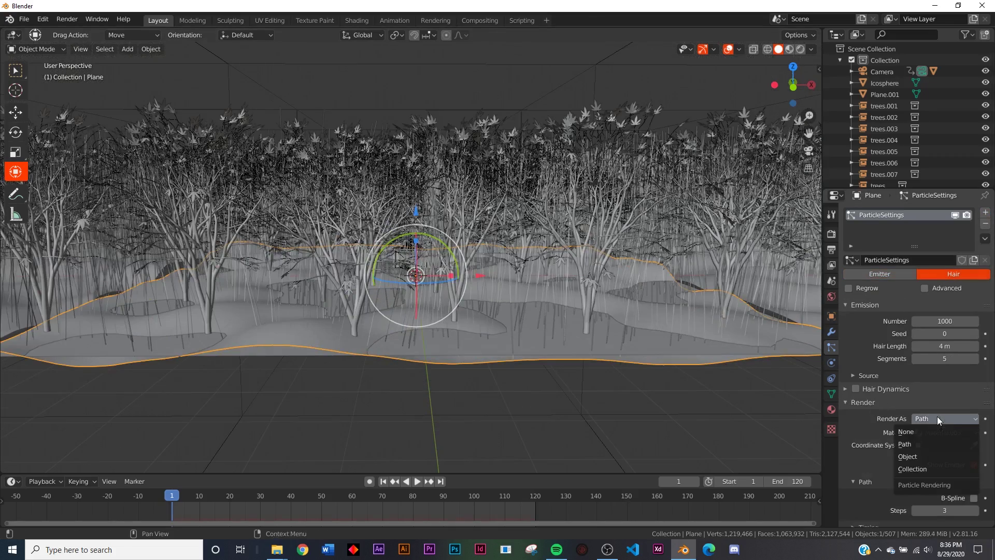
pyautogui.click(930, 456)
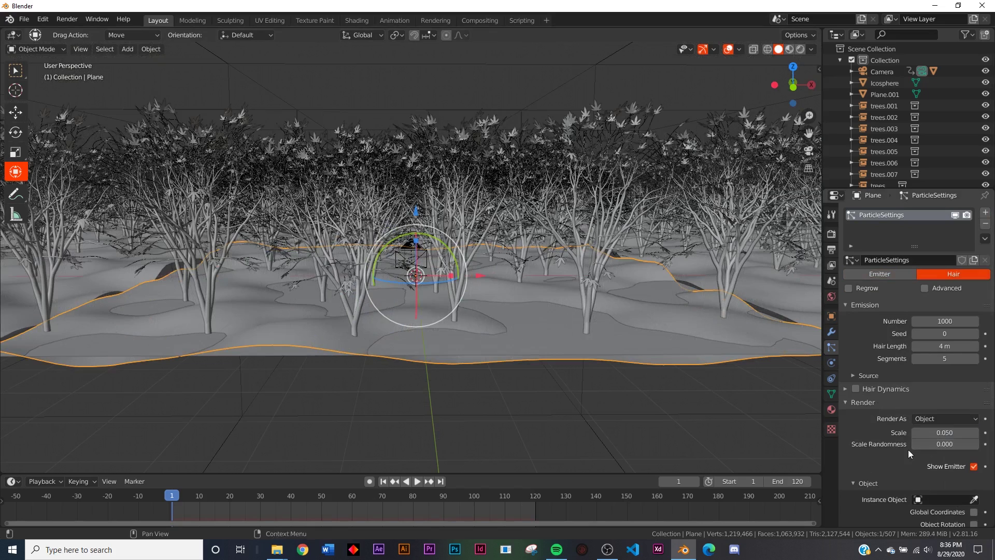
pyautogui.click(927, 499)
pyautogui.scroll(-5, 610, 336)
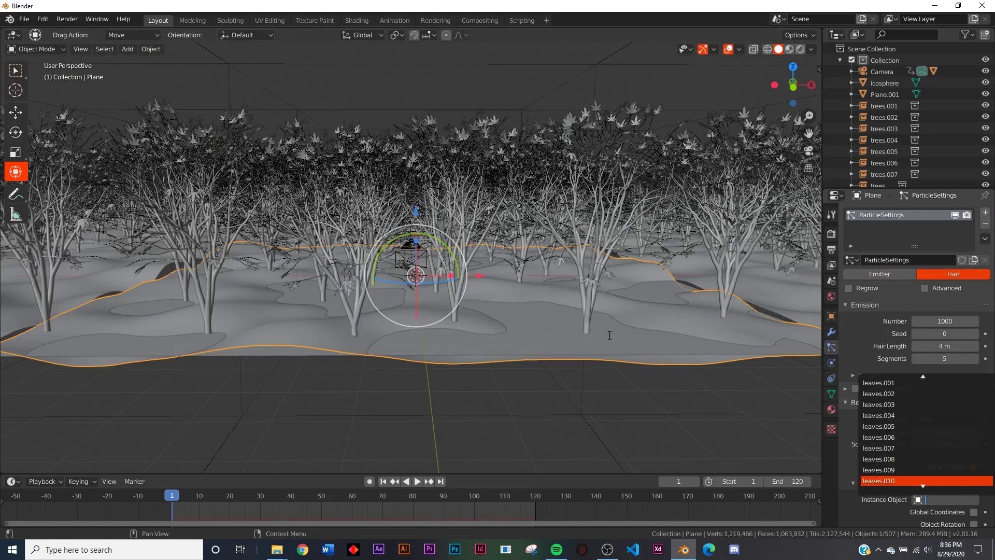
pyautogui.click(563, 417)
# Assign the ico sphere as the instance object of the ground's hair particles and return to the camera view.
pyautogui.scroll(-5, 642, 400)
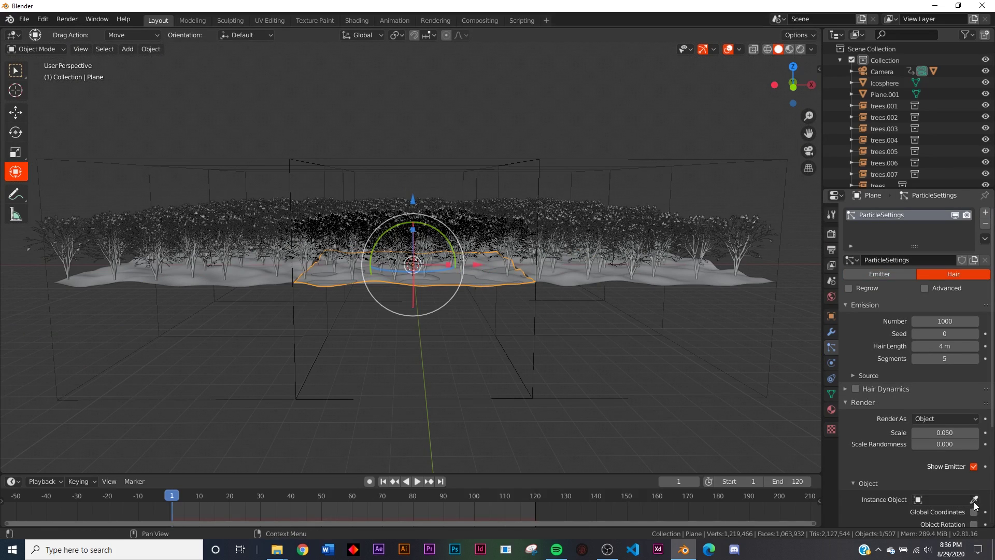
pyautogui.keyDown('shift'); pyautogui.moveTo(655, 359); pyautogui.dragTo(501, 384, button='middle'); pyautogui.keyUp('shift')
pyautogui.scroll(-3, 611, 317)
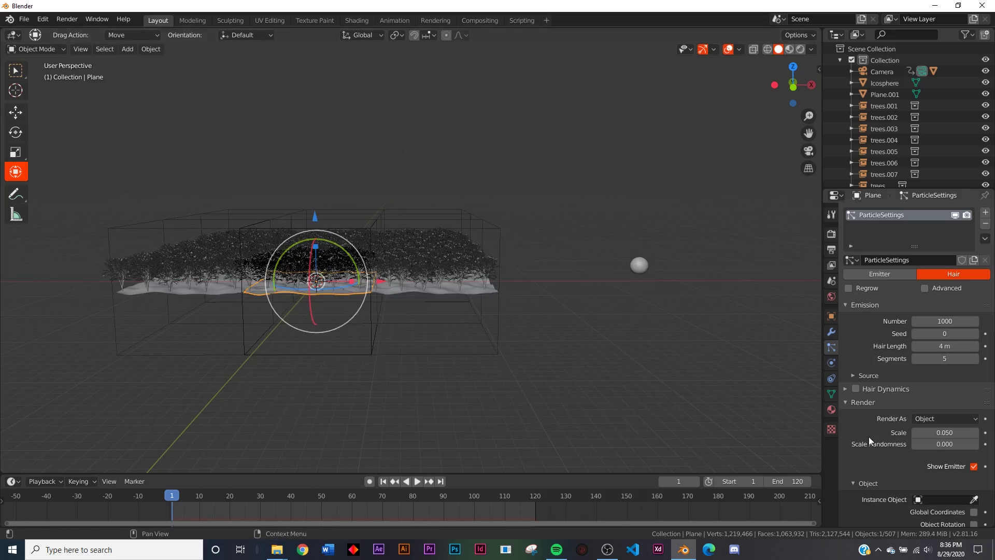
pyautogui.click(974, 499)
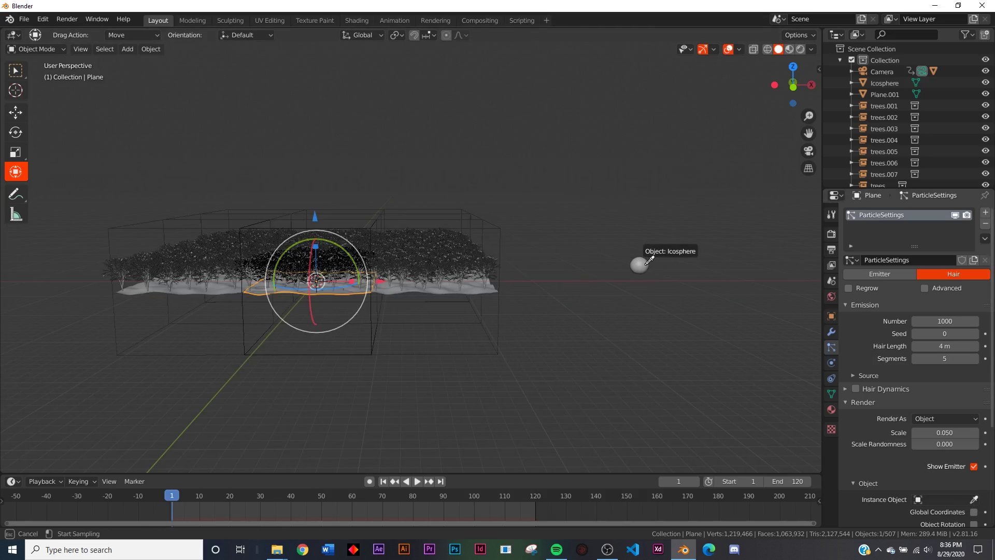
pyautogui.click(639, 263)
pyautogui.press('KP_0')
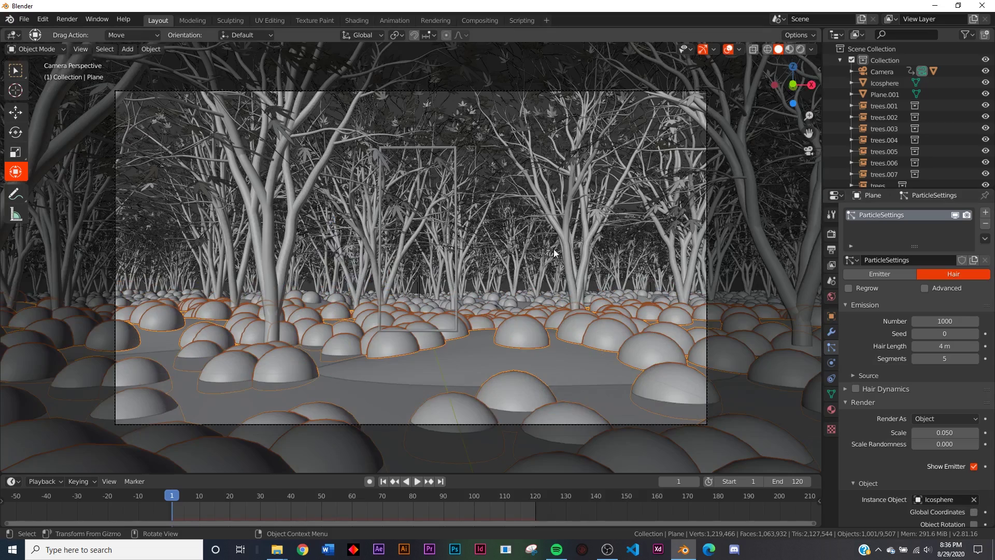
# Set the hair particles' scale randomness to 0.803 and their scale to 0.005.
pyautogui.moveTo(933, 443)
pyautogui.mouseDown()
pyautogui.moveTo(979, 444)
pyautogui.moveTo(934, 433)
pyautogui.mouseUp()
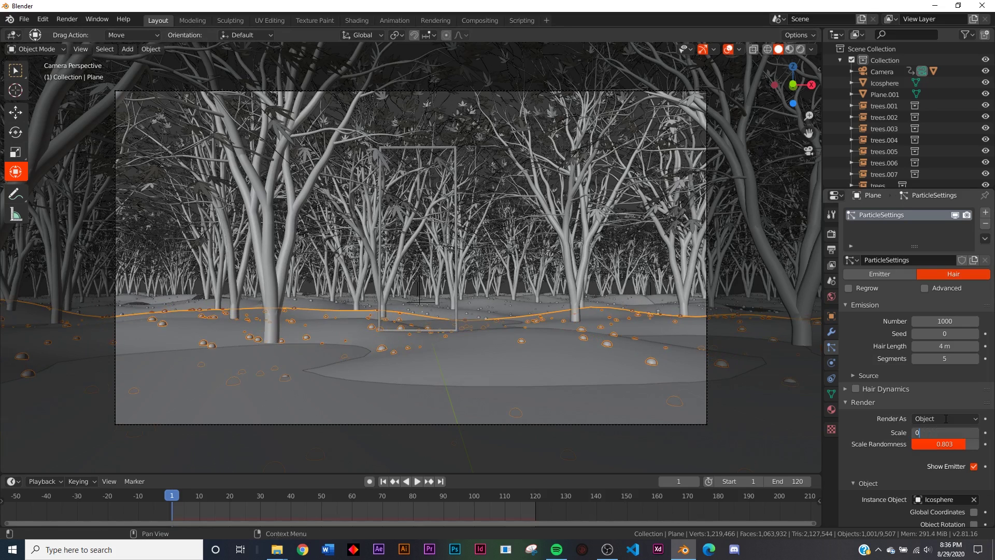
pyautogui.write('5')
pyautogui.press('Return')
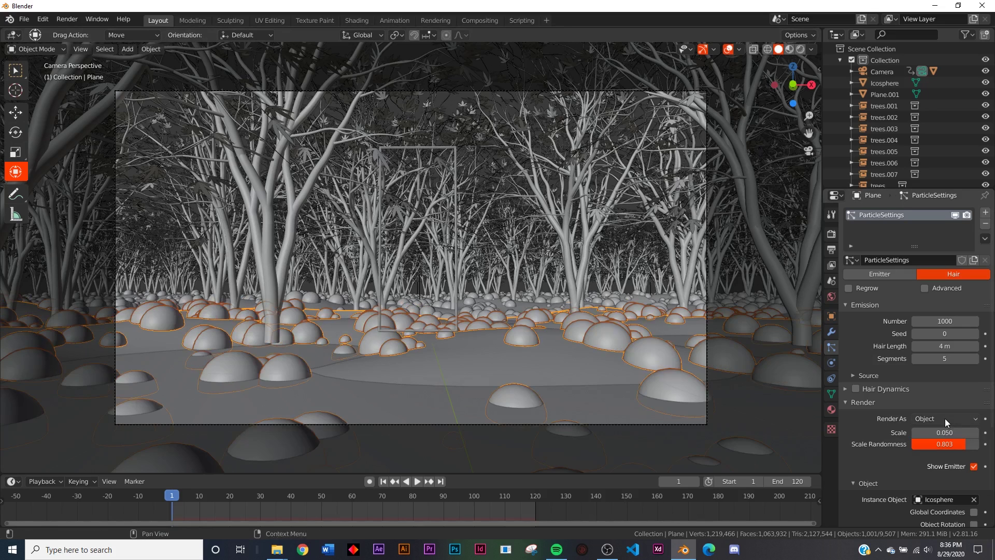
pyautogui.click(944, 434)
pyautogui.press('Return')
# Switch the viewport to rendered shading and view the whole forest together with the glowing ico sphere.
pyautogui.moveTo(482, 237); pyautogui.dragTo(484, 248, button='middle')
pyautogui.scroll(1, 508, 267)
pyautogui.press('z')
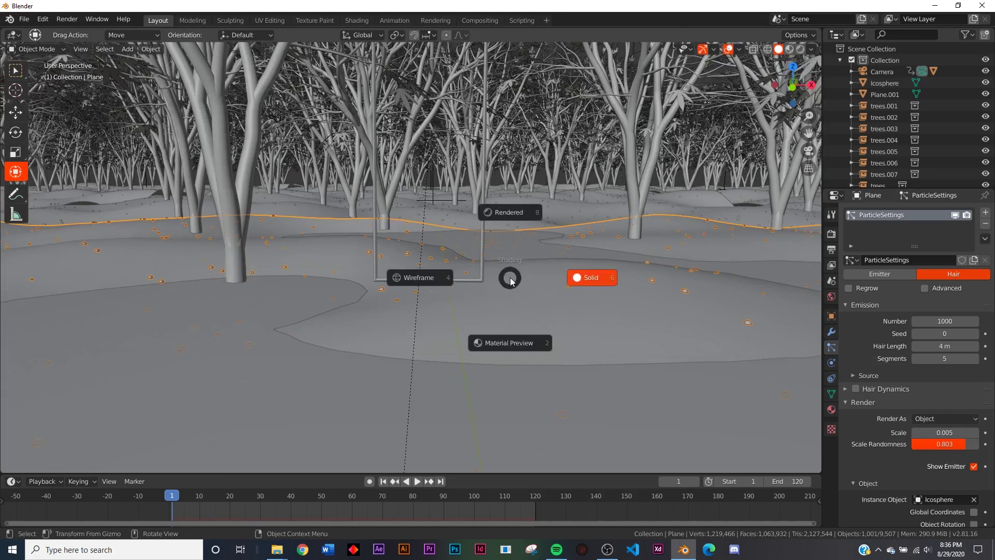
pyautogui.click(508, 231)
pyautogui.moveTo(474, 278); pyautogui.dragTo(462, 304, button='middle')
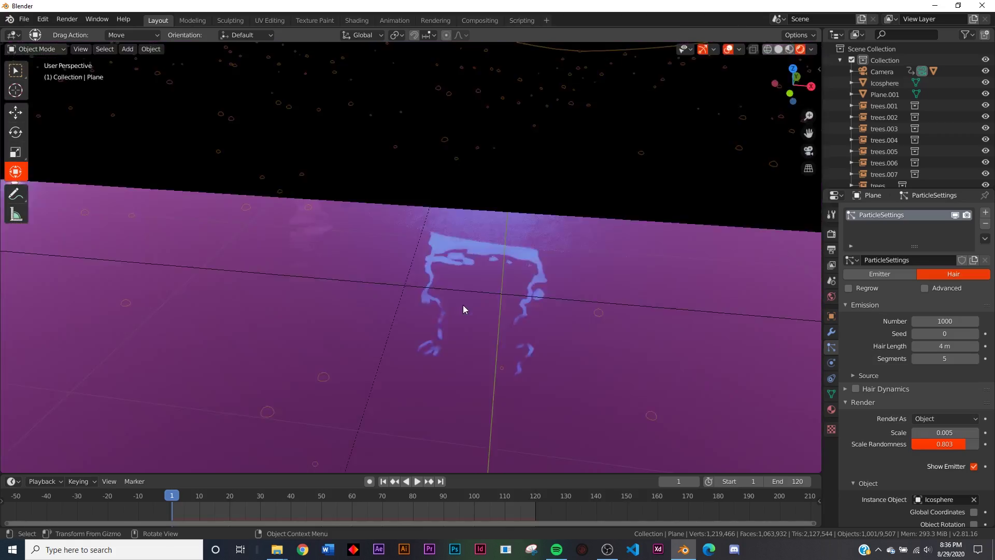
pyautogui.scroll(-10, 463, 305)
pyautogui.scroll(-8, 463, 305)
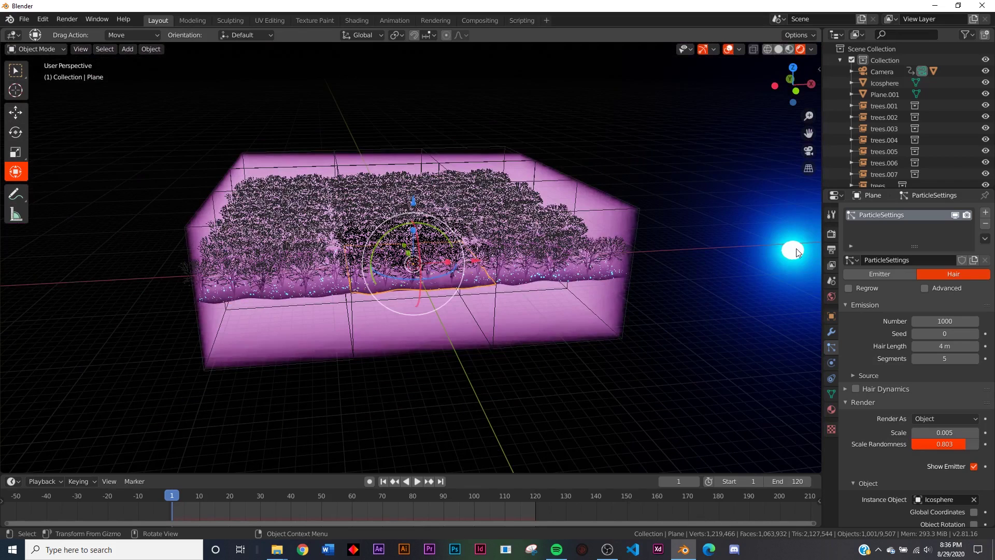
# Move the ico sphere's mesh away from its origin in Edit Mode so the particles float among the trees, and return to the camera view.
pyautogui.click(796, 249)
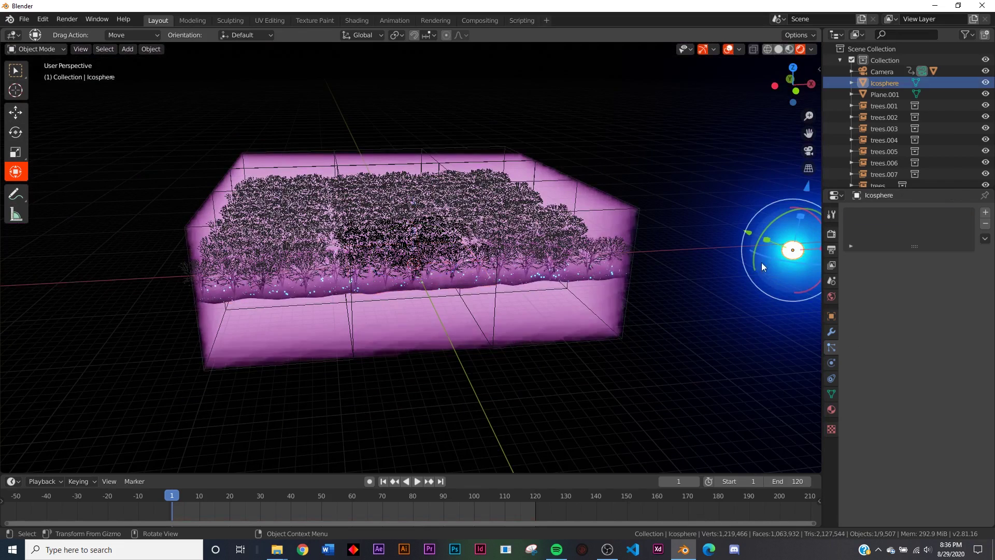
pyautogui.press('Tab')
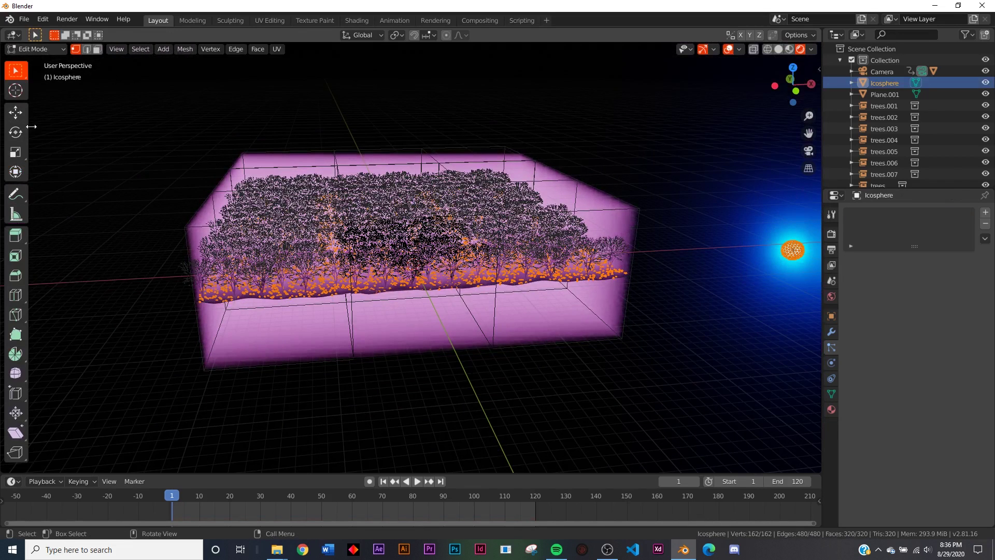
pyautogui.click(10, 119)
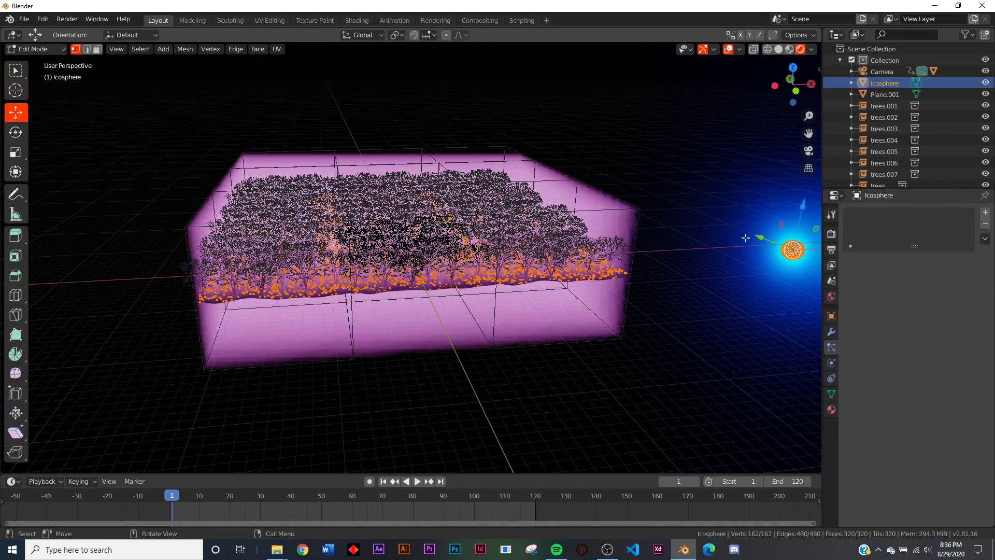
pyautogui.moveTo(769, 243); pyautogui.dragTo(437, 93)
pyautogui.press('Tab')
pyautogui.press('KP_0')
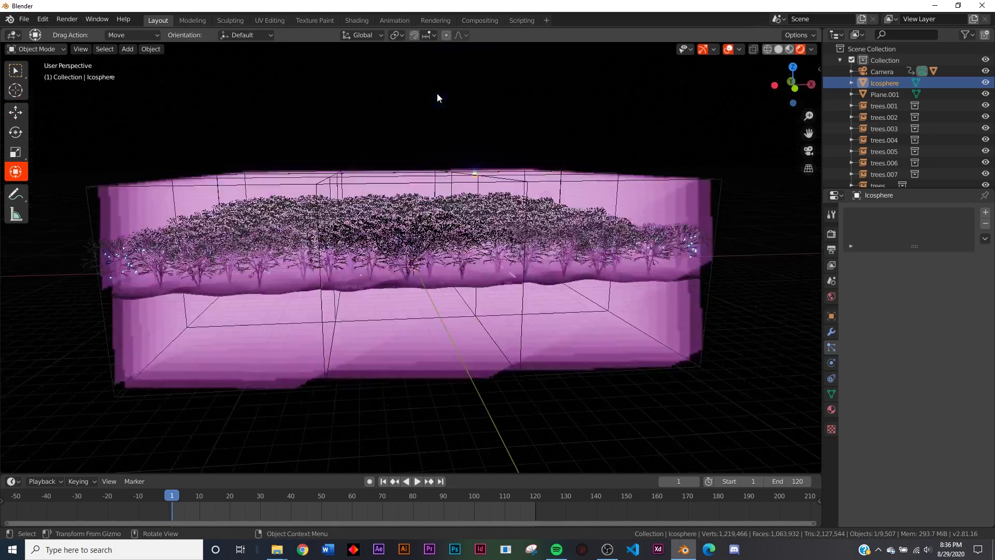
# Hide the viewport gizmos and overlays, and play the animation before rewinding it to frame 1.
pyautogui.click(703, 49)
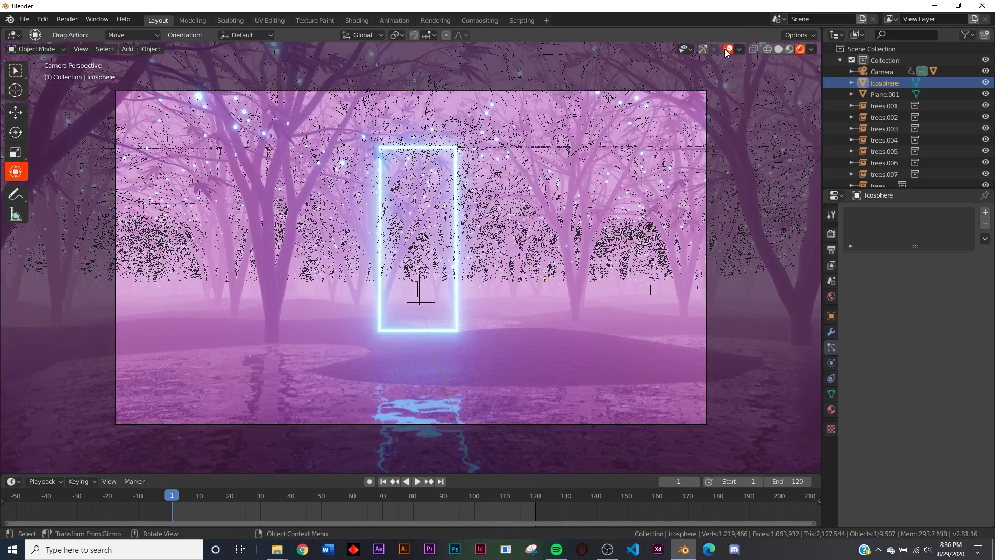
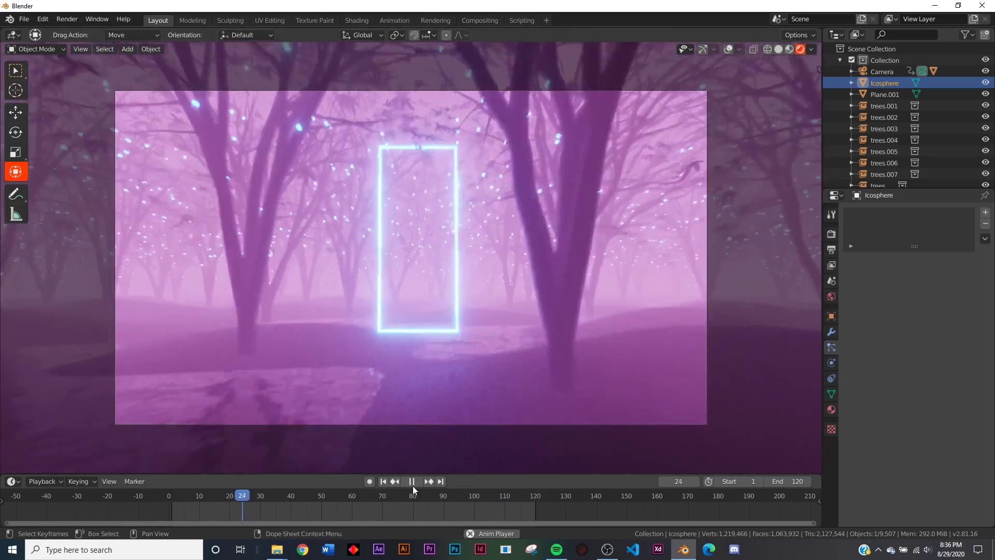
pyautogui.click(412, 482)
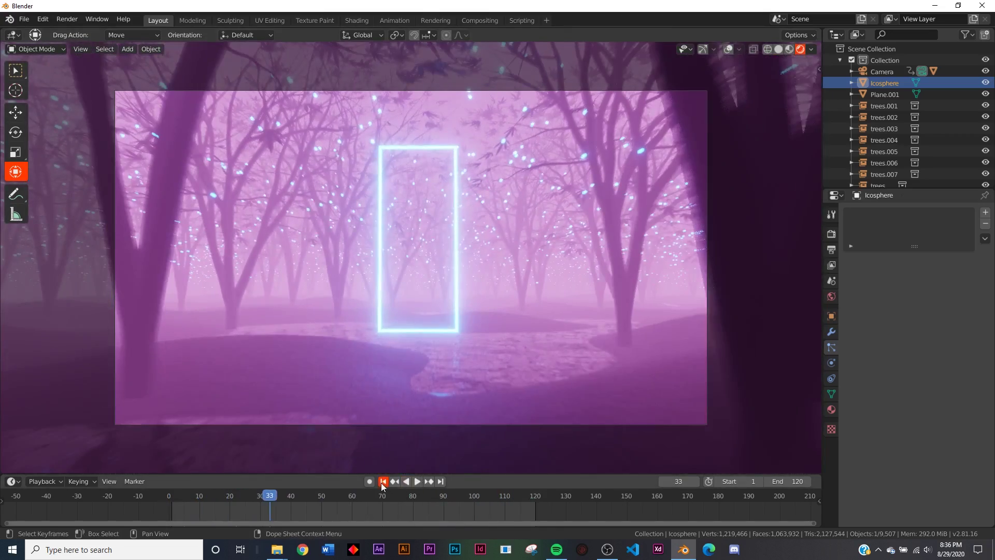
pyautogui.click(383, 482)
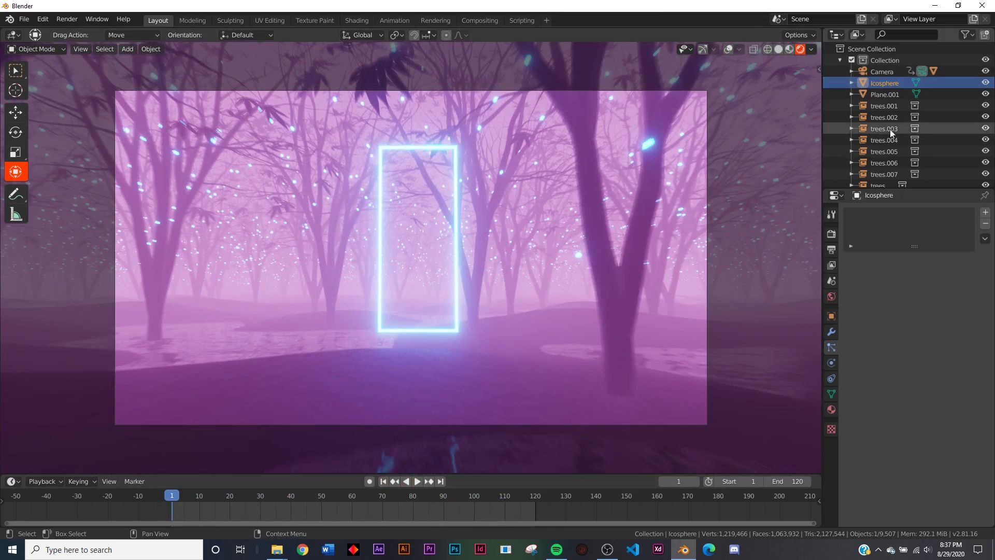
# Change the fog cube's Principled Volume emission color to a more saturated pink-purple in the Shading workspace, and return to the Layout workspace.
pyautogui.scroll(-3, 887, 112)
pyautogui.click(840, 156)
pyautogui.click(878, 166)
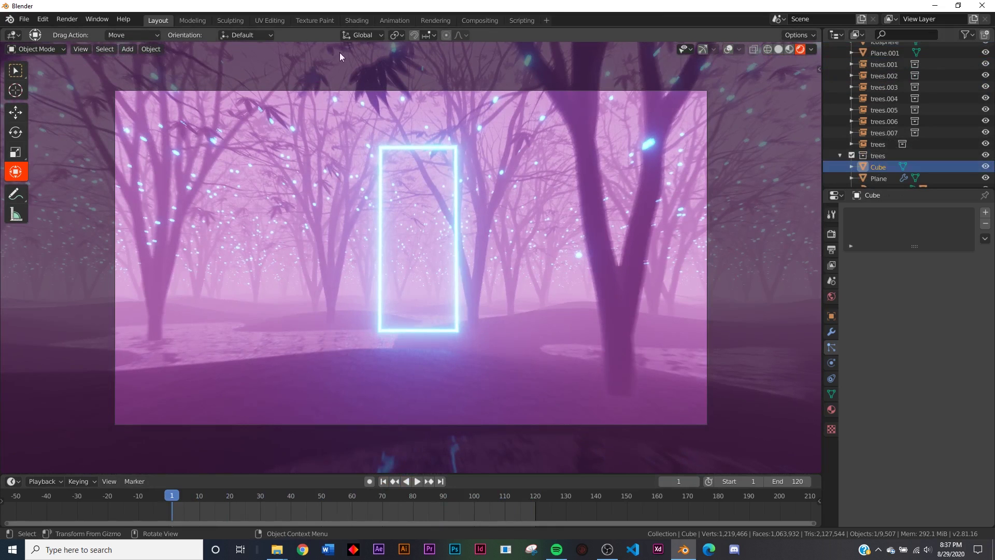
pyautogui.click(365, 21)
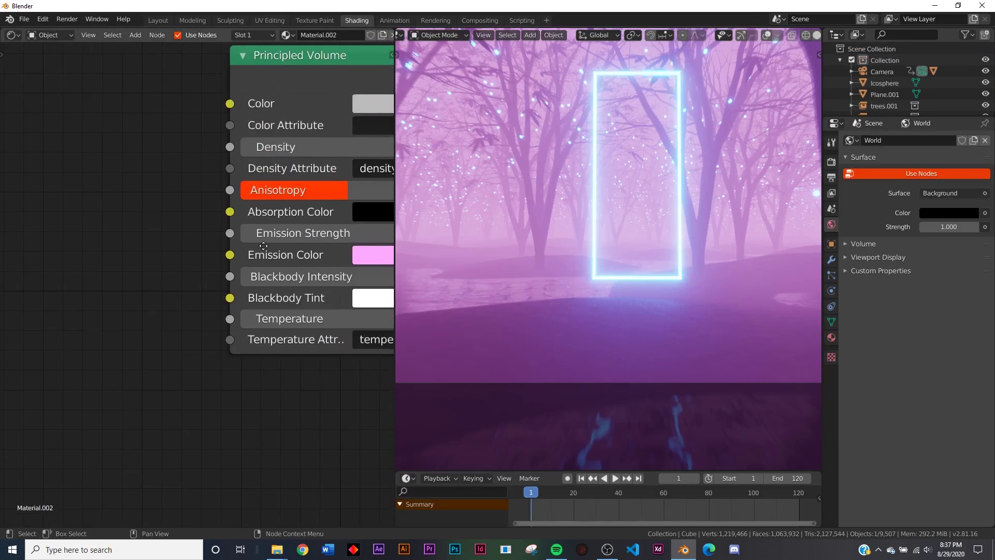
pyautogui.click(363, 322)
pyautogui.moveTo(369, 119); pyautogui.dragTo(381, 124)
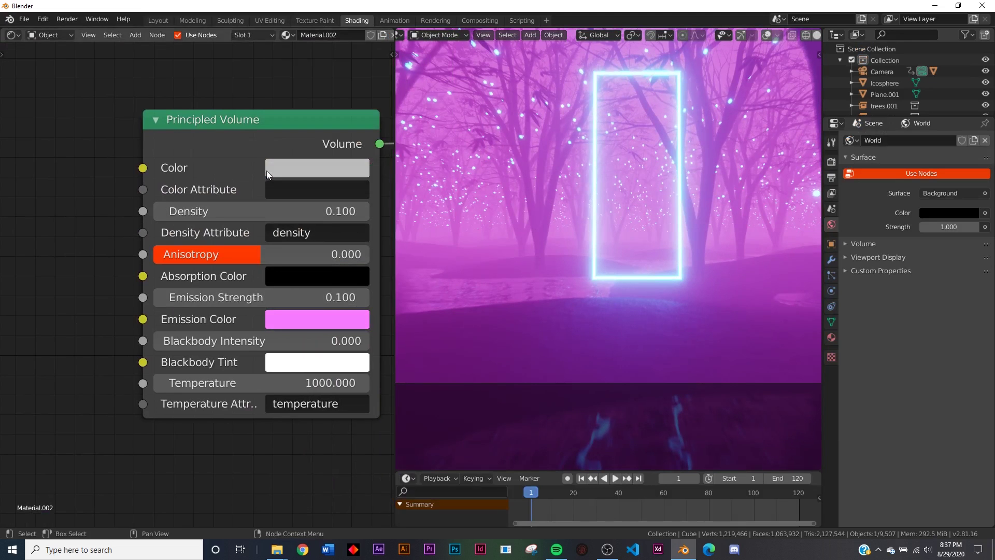
pyautogui.click(162, 21)
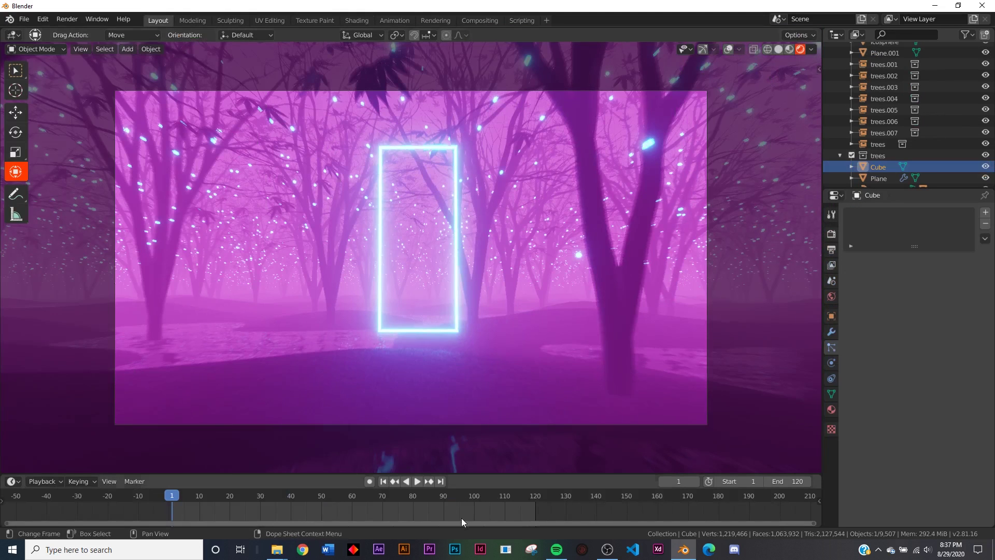
# Play back the animation in a closer camera view to check the fog color, and rewind to frame 1.
pyautogui.click(415, 483)
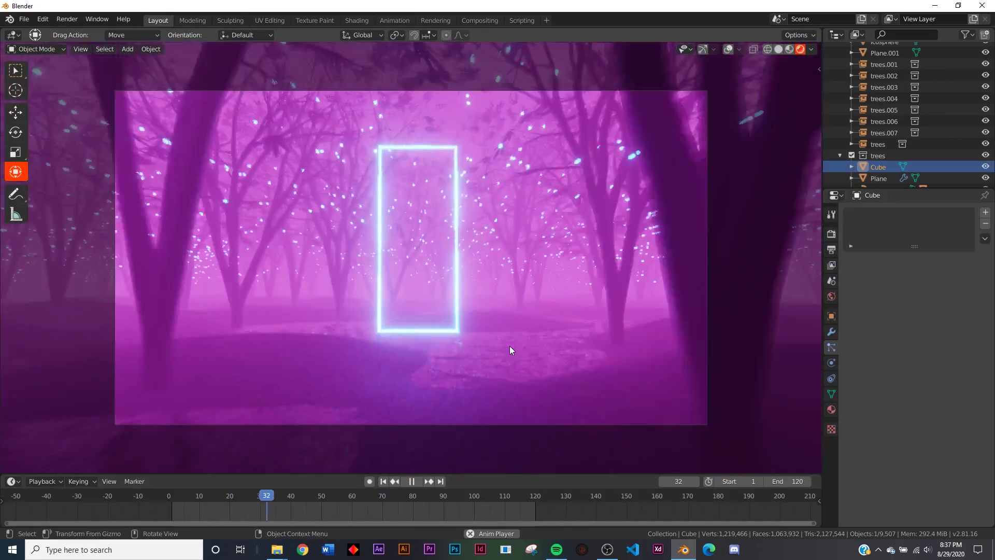
pyautogui.scroll(2, 509, 346)
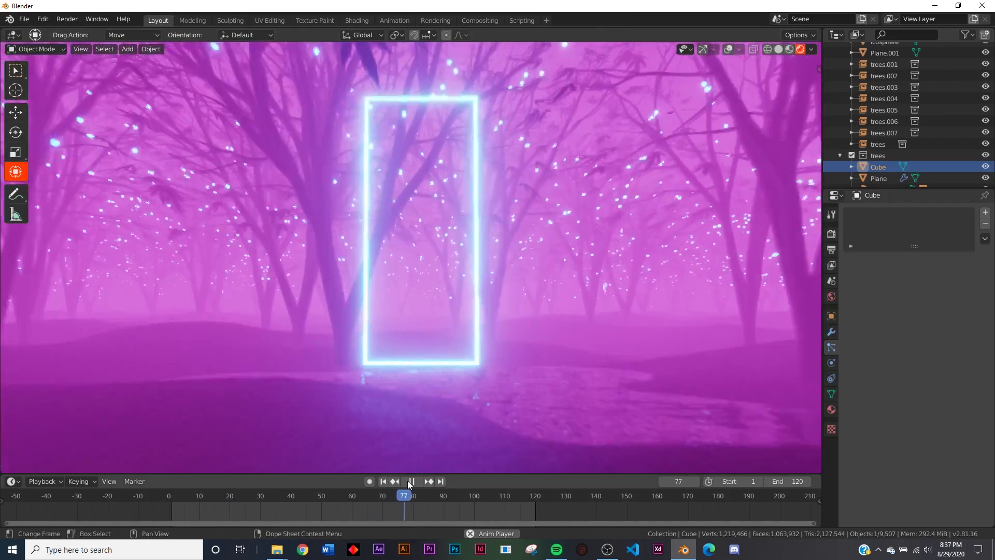
pyautogui.click(411, 481)
pyautogui.click(384, 481)
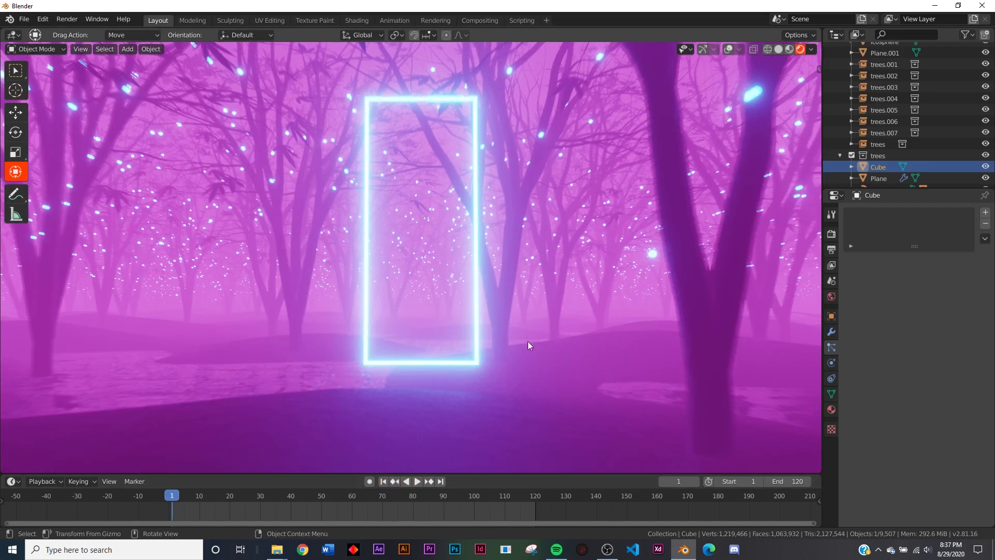
# Set the render output file format to FFmpeg video with an MPEG-4 container.
pyautogui.click(831, 234)
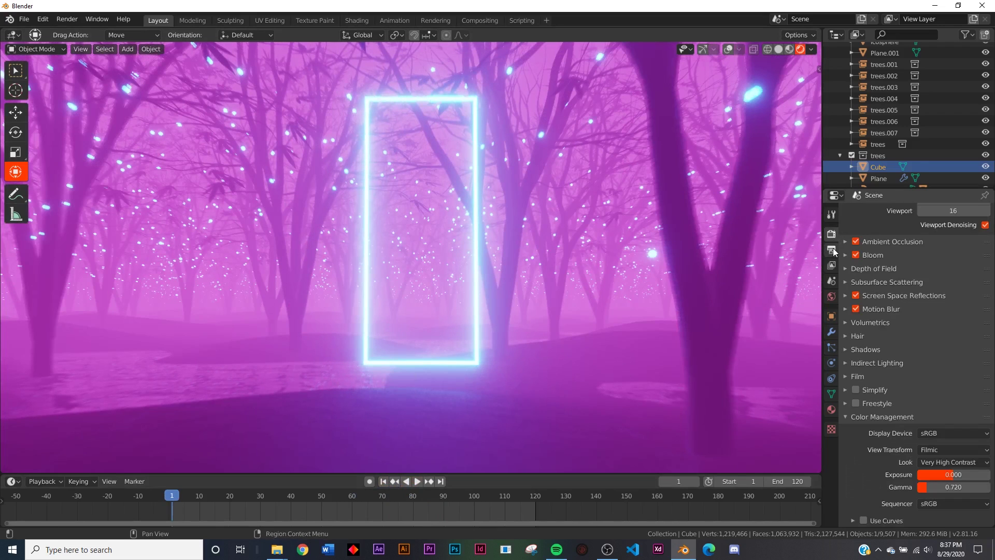
pyautogui.click(832, 250)
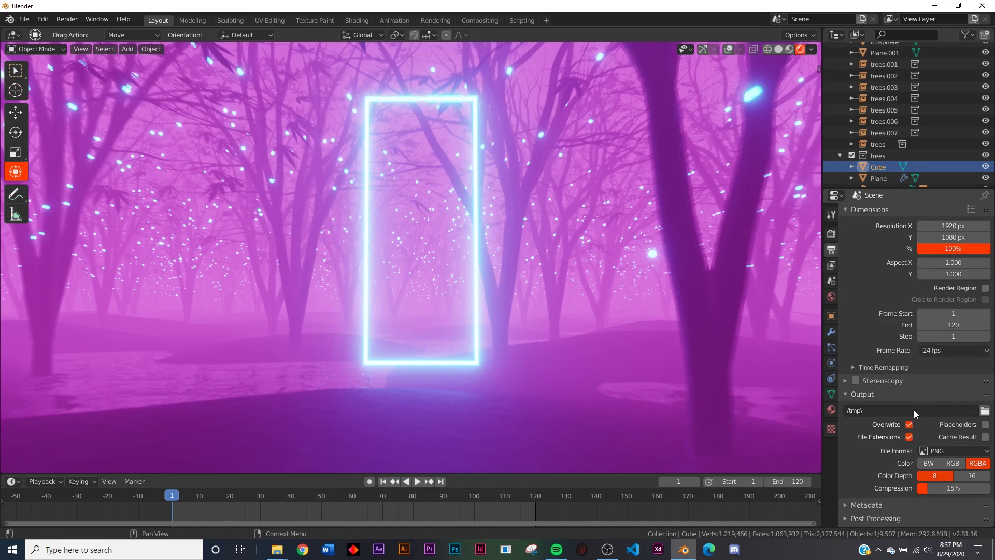
pyautogui.click(951, 450)
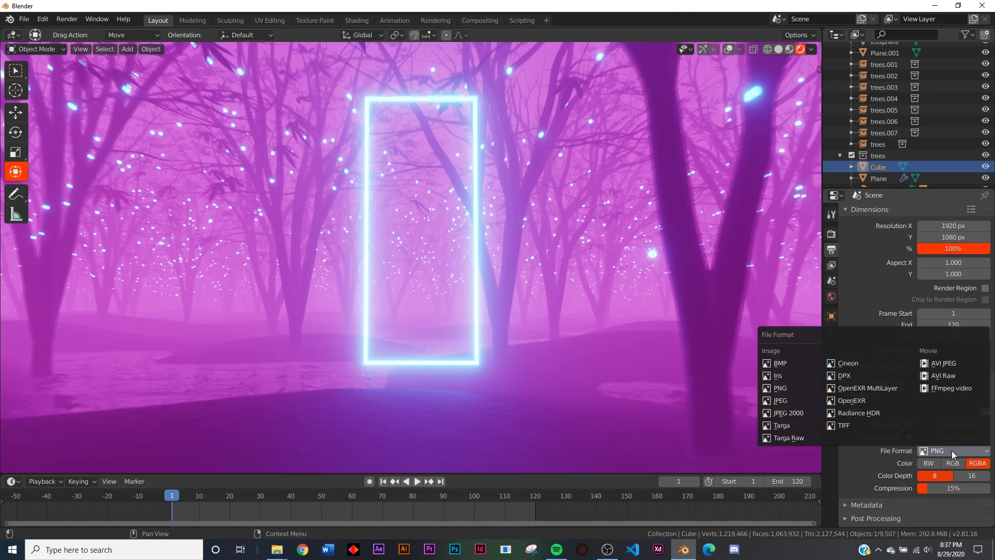
pyautogui.click(963, 392)
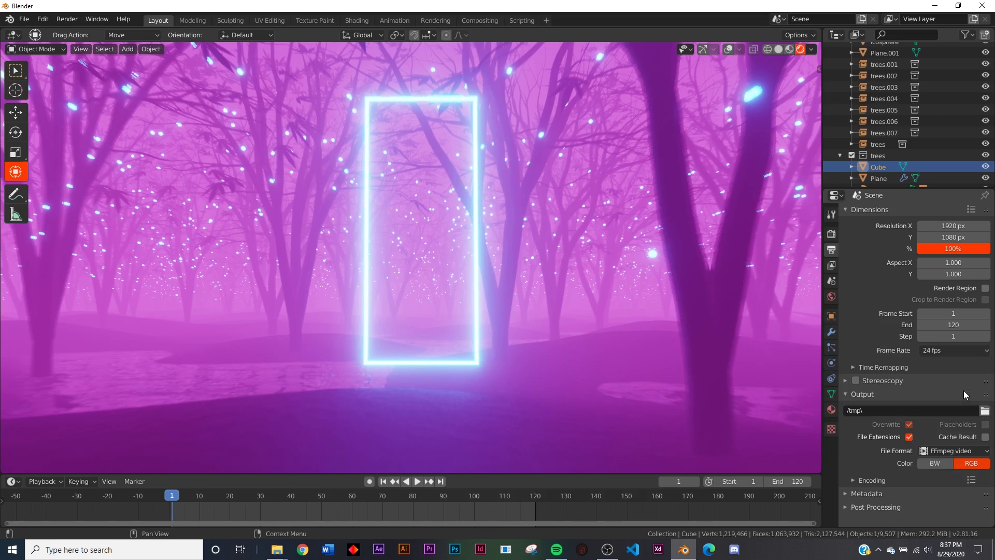
pyautogui.click(869, 480)
pyautogui.click(942, 496)
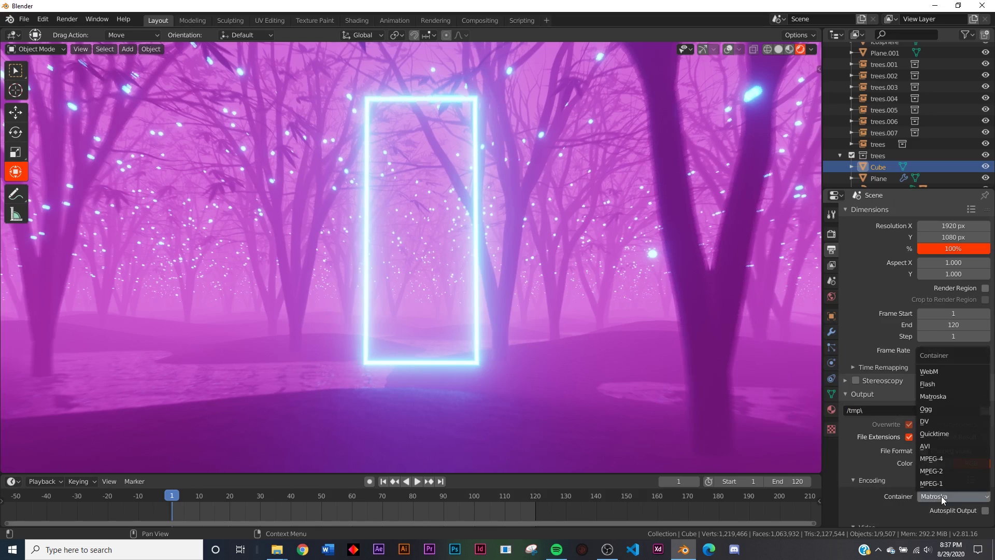
pyautogui.click(944, 462)
# Set the video encoding's output quality to Perceptually lossless.
pyautogui.scroll(-5, 944, 473)
pyautogui.click(951, 456)
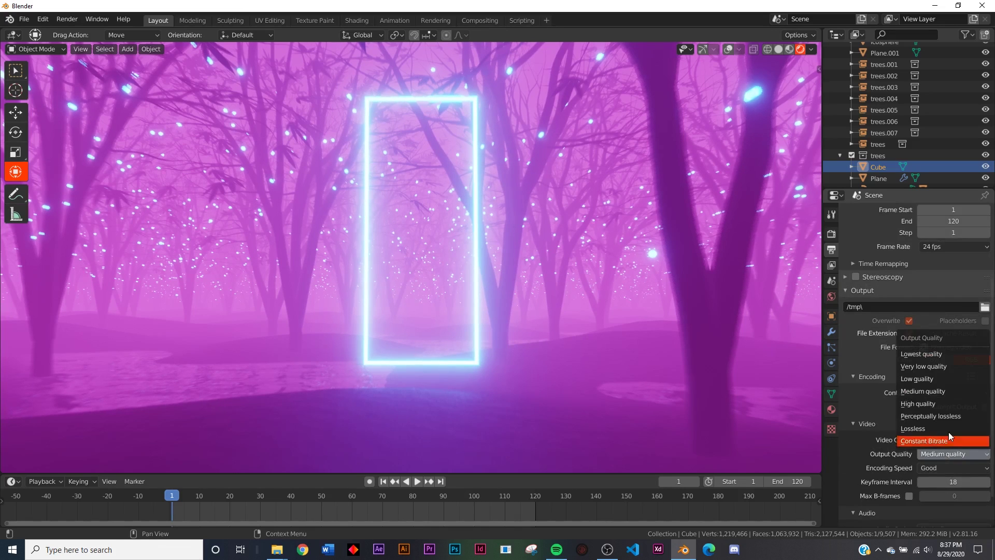
pyautogui.click(945, 418)
pyautogui.scroll(4, 943, 422)
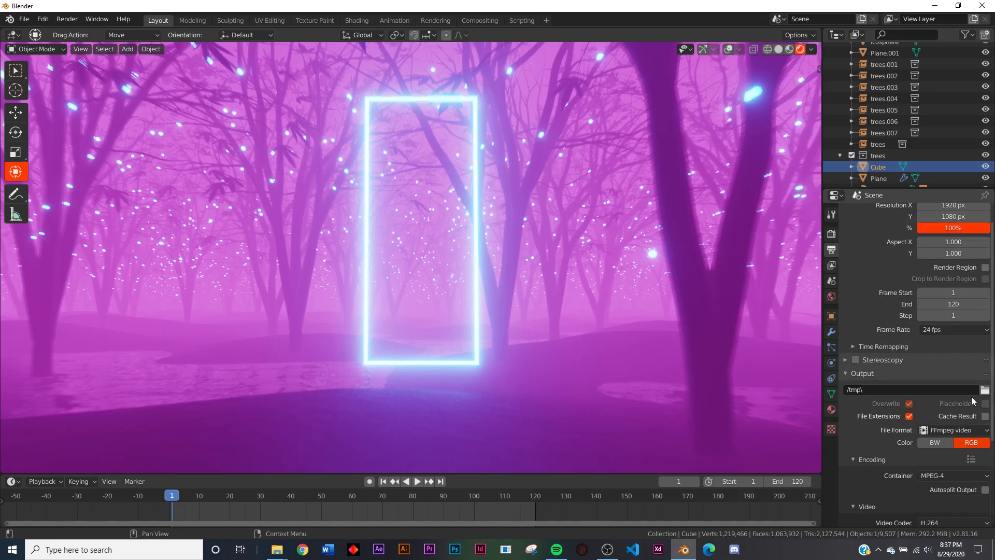
# Start rendering the scene with the video output settings.
pyautogui.click(73, 21)
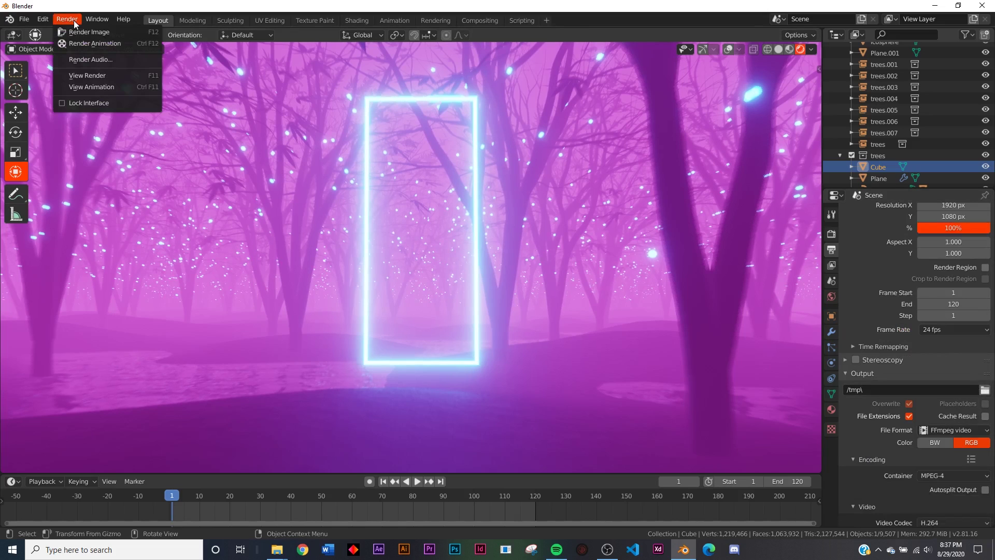